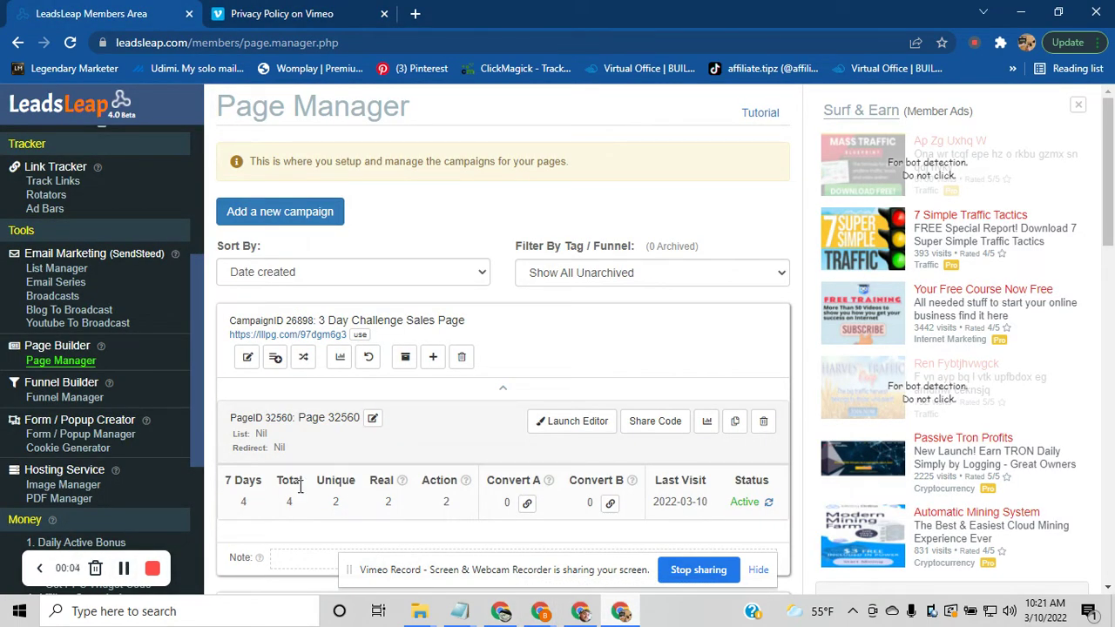
Reload the Page Manager and view the share code for the 3 day challenge landing page, then dismiss it
scroll(297, 483, down, 5)
scroll(296, 478, up, 5)
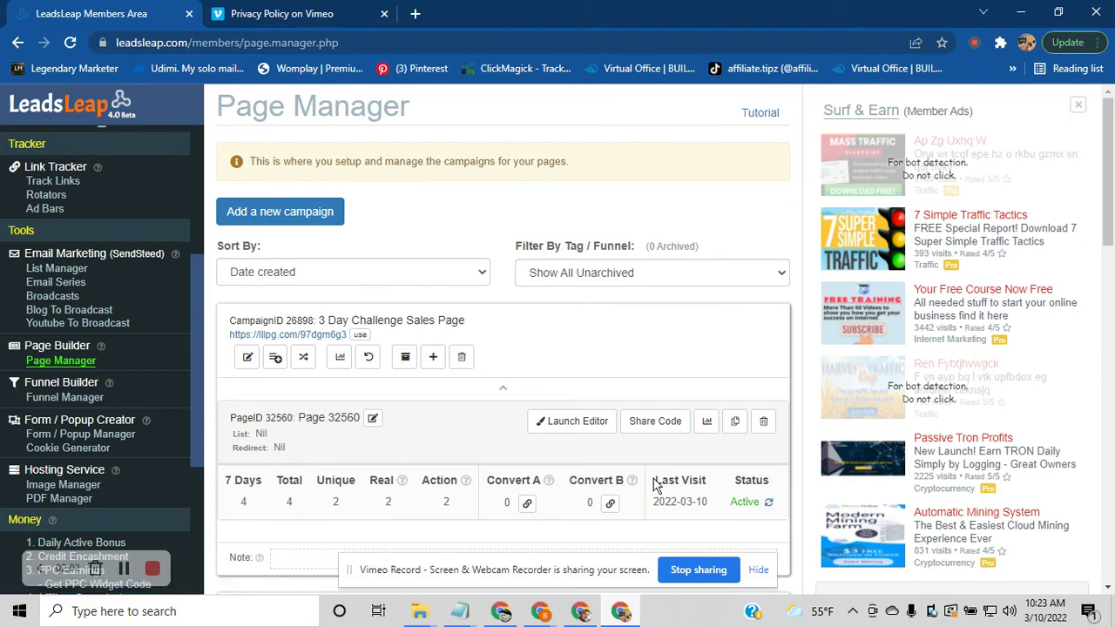
click(75, 371)
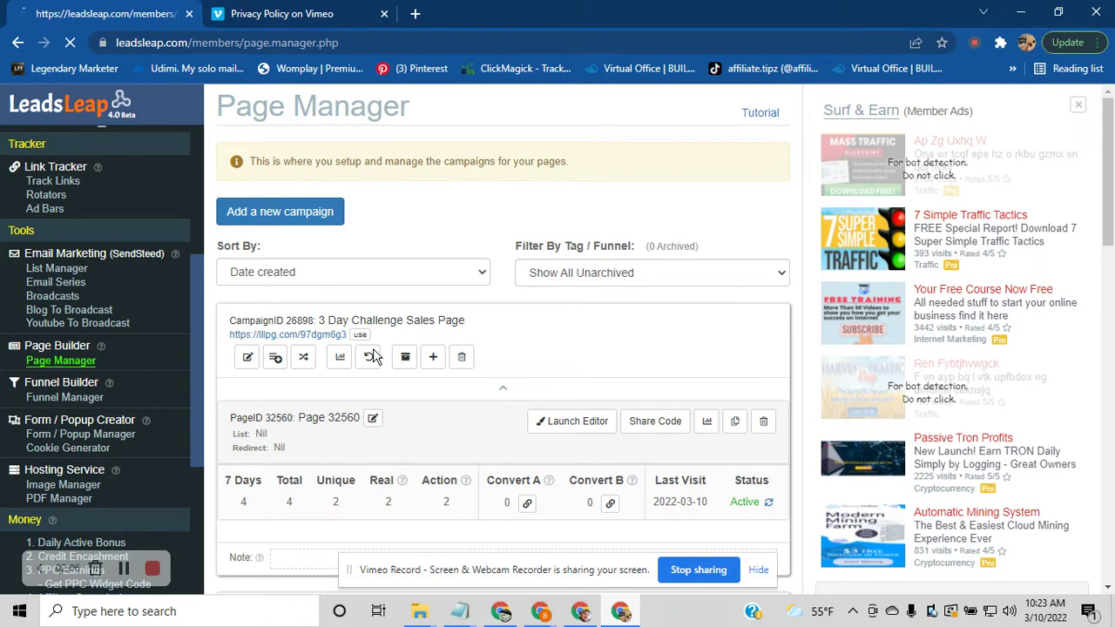
scroll(371, 357, down, 4)
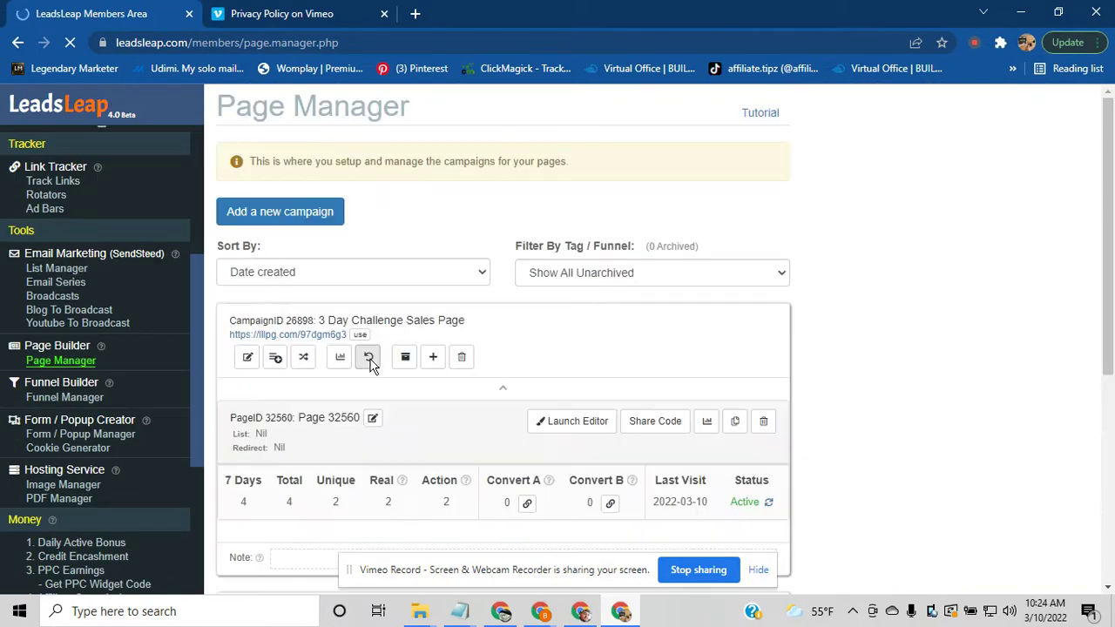
scroll(369, 364, down, 6)
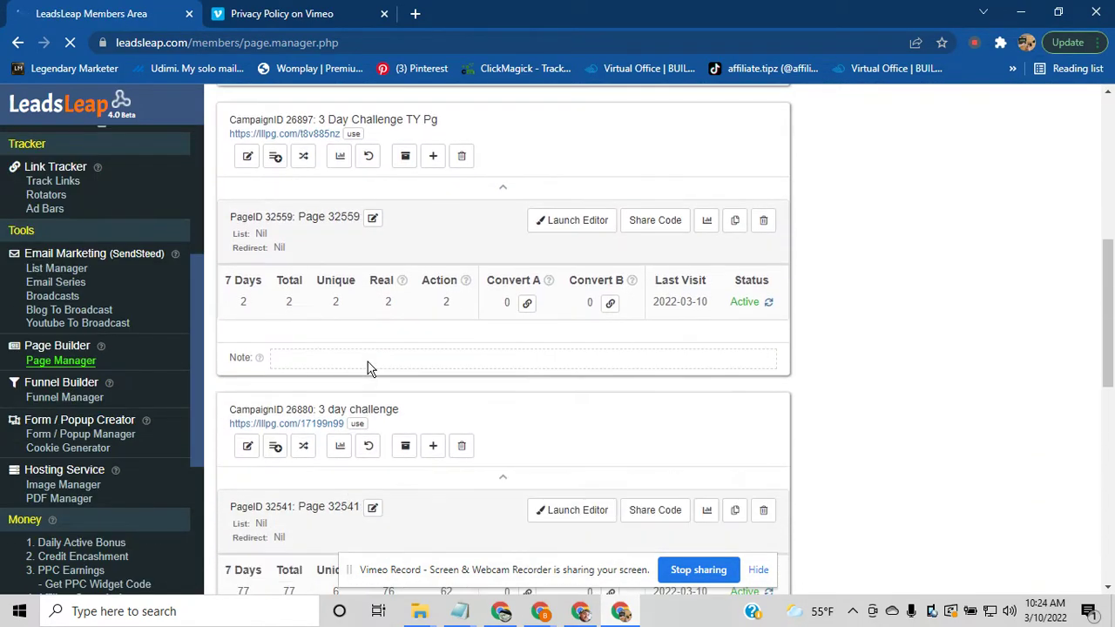
scroll(369, 364, down, 1)
click(648, 436)
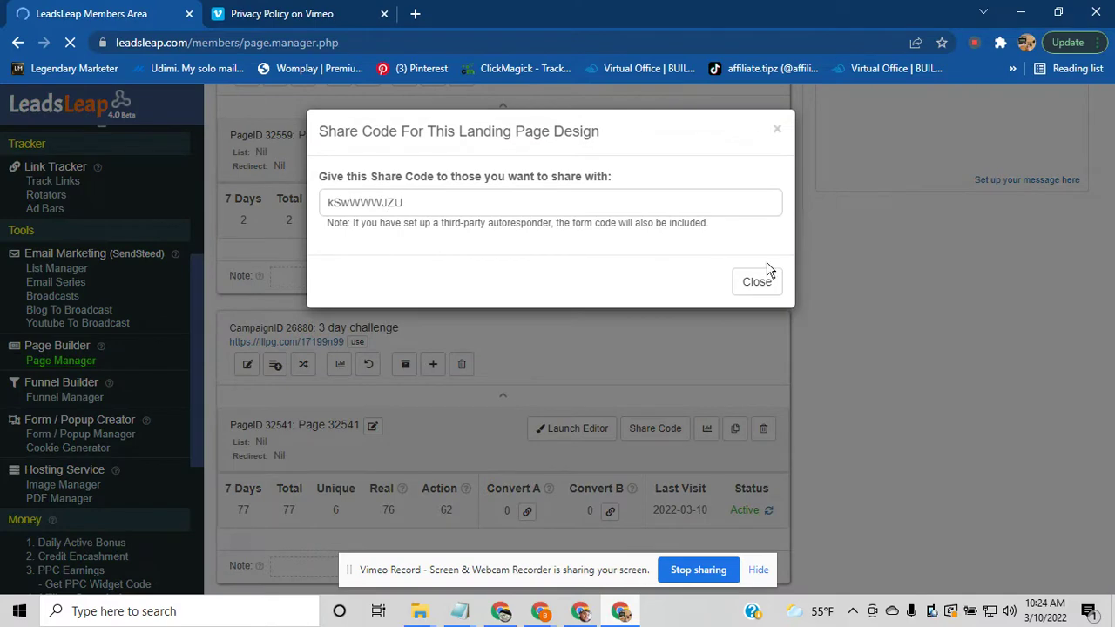
click(757, 281)
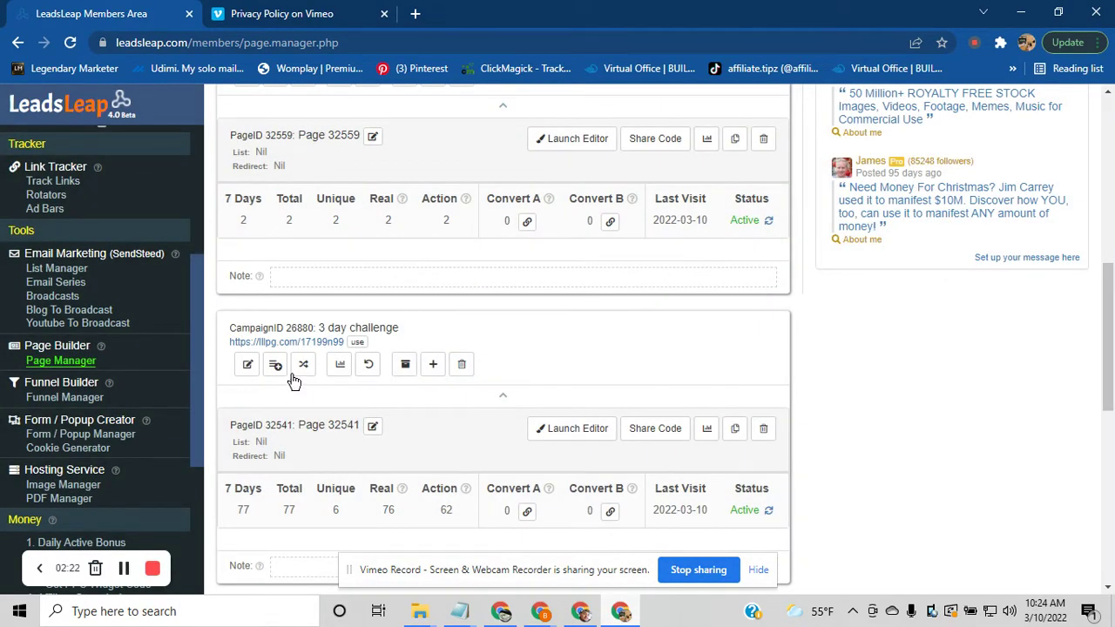
Copy the 3 day challenge campaign's page link to the clipboard
click(357, 343)
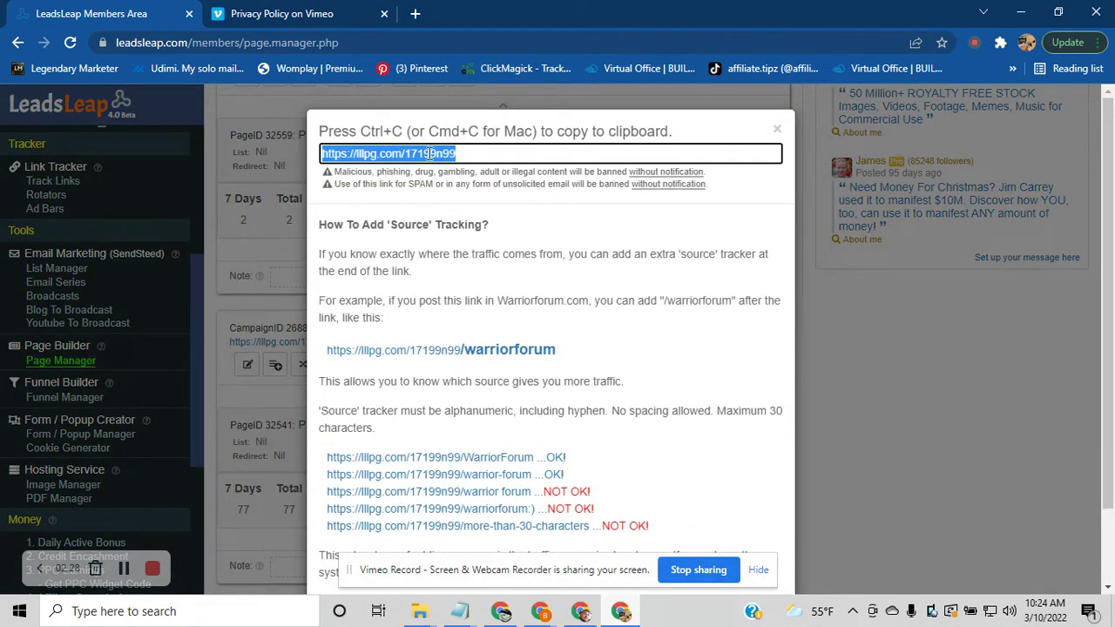
right_click(635, 154)
click(661, 217)
click(540, 611)
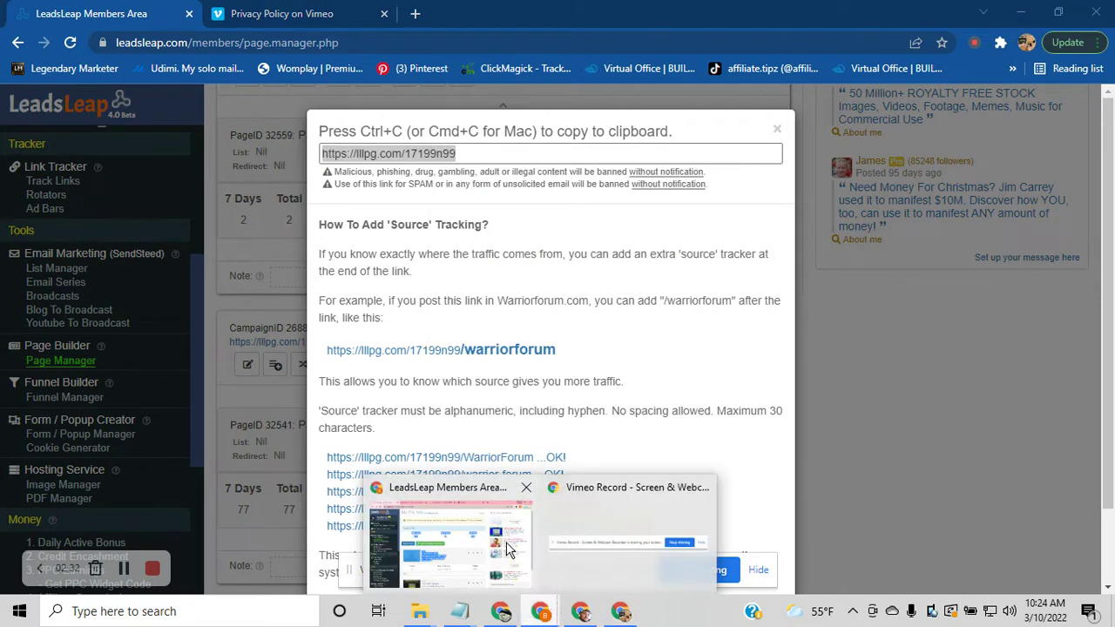
click(508, 549)
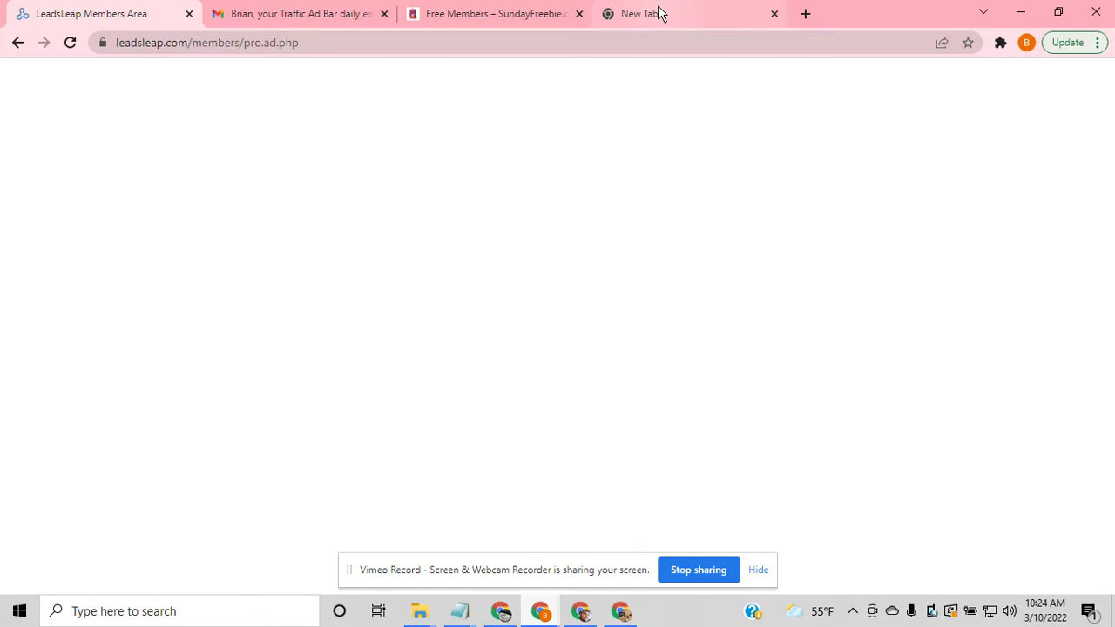
click(659, 13)
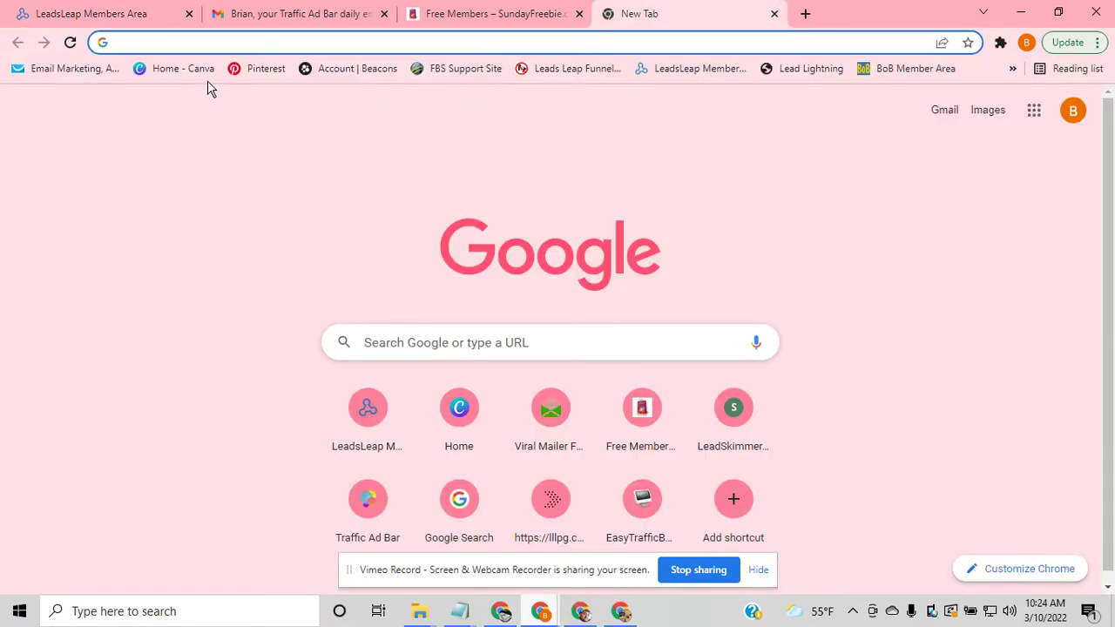
click(143, 42)
right_click(143, 43)
click(206, 169)
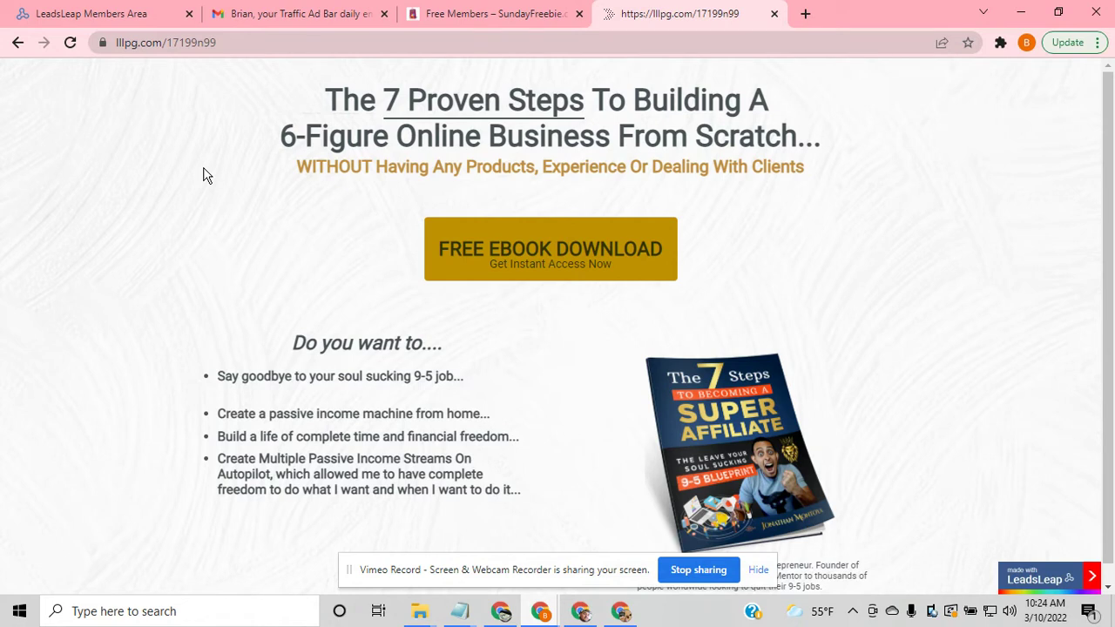
Look over the ebook landing page and bring up its Free Ebook Download opt-in form
scroll(349, 266, down, 1)
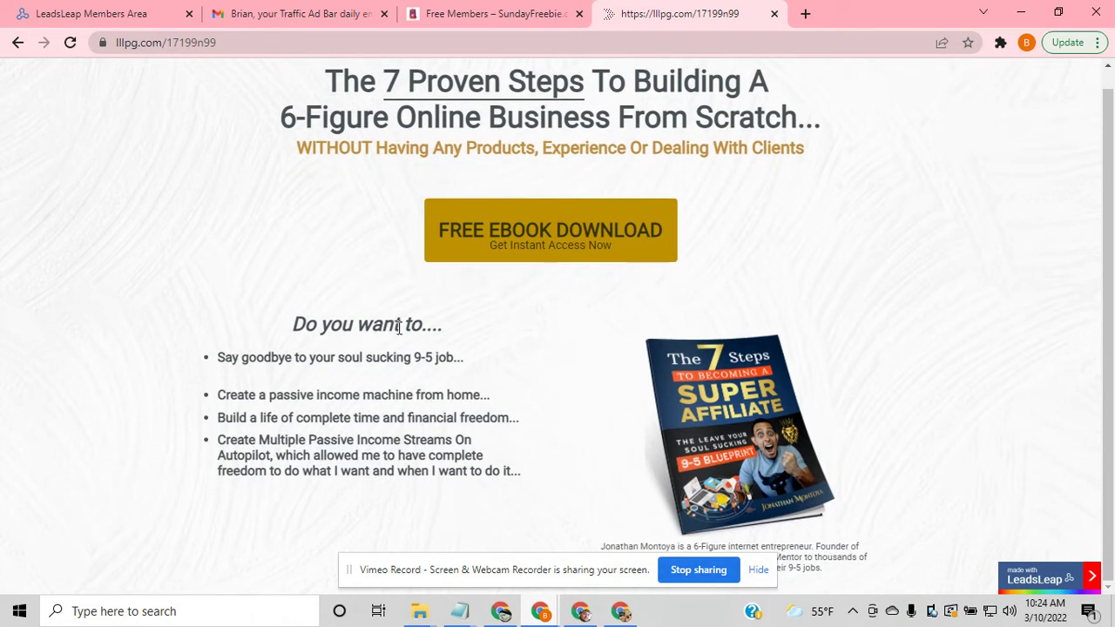
scroll(480, 345, up, 1)
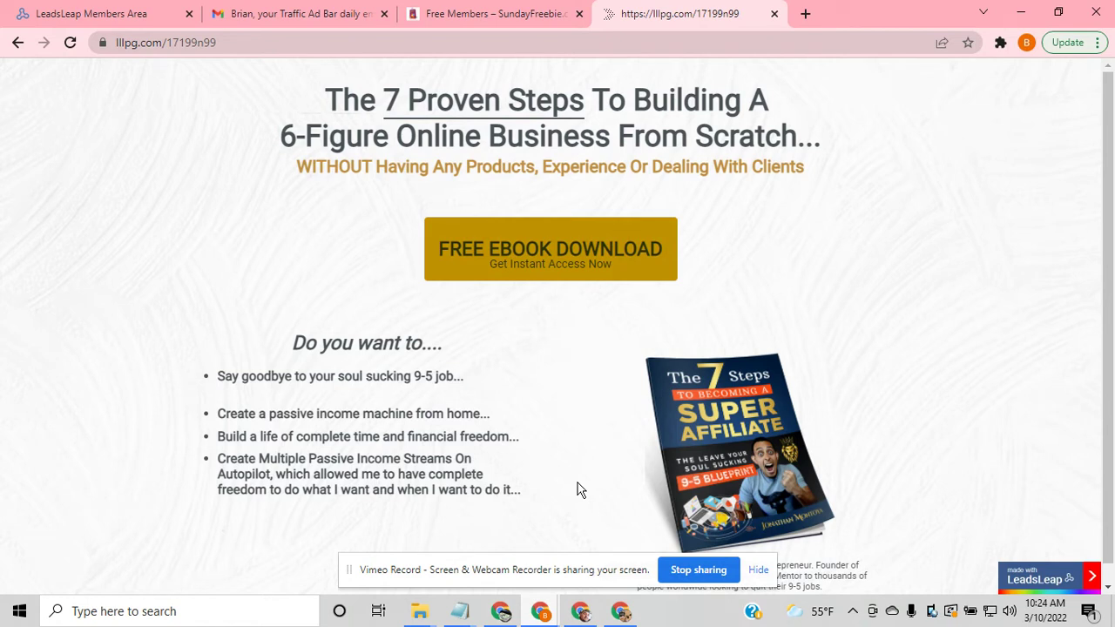
click(518, 248)
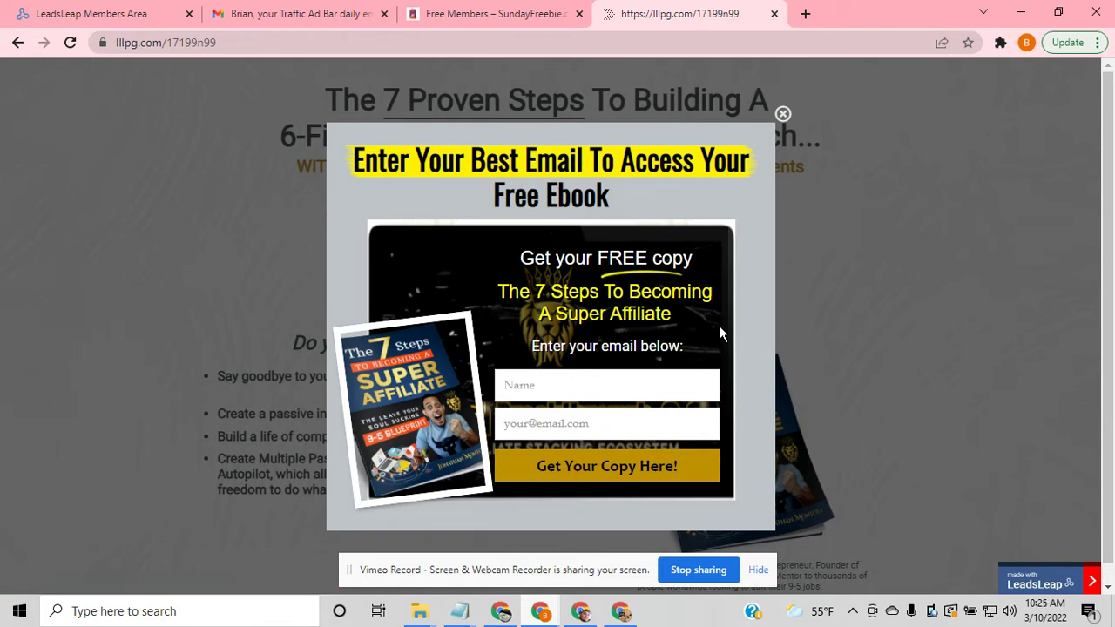
Fill in the opt-in form with the subscriber's name and e-mail address and submit it to get the ebook
click(557, 390)
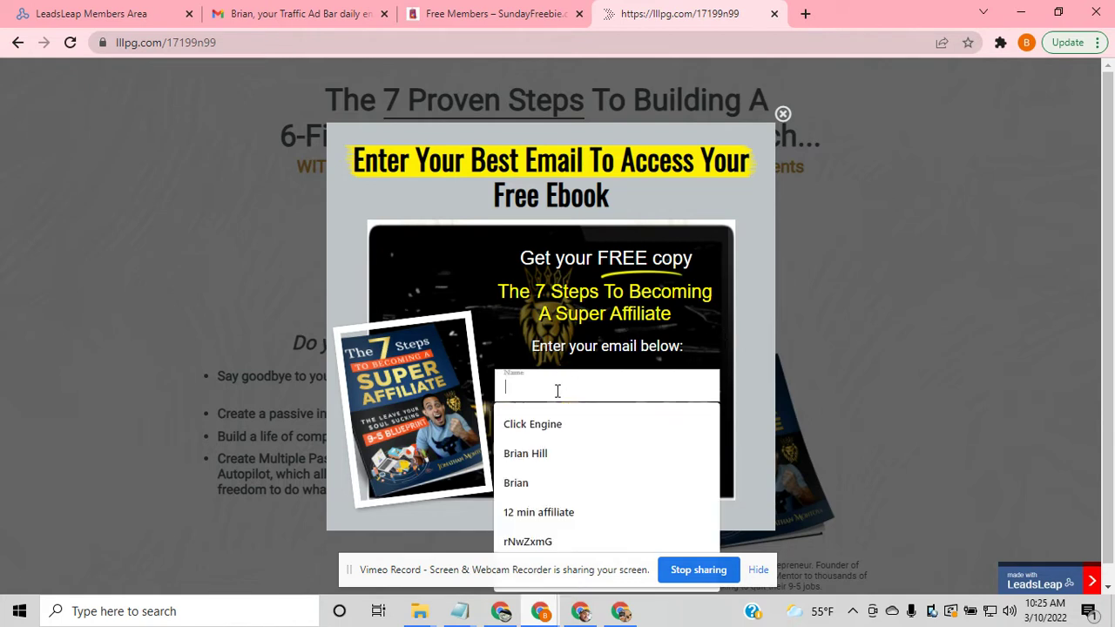
click(542, 456)
click(560, 425)
click(546, 336)
click(558, 467)
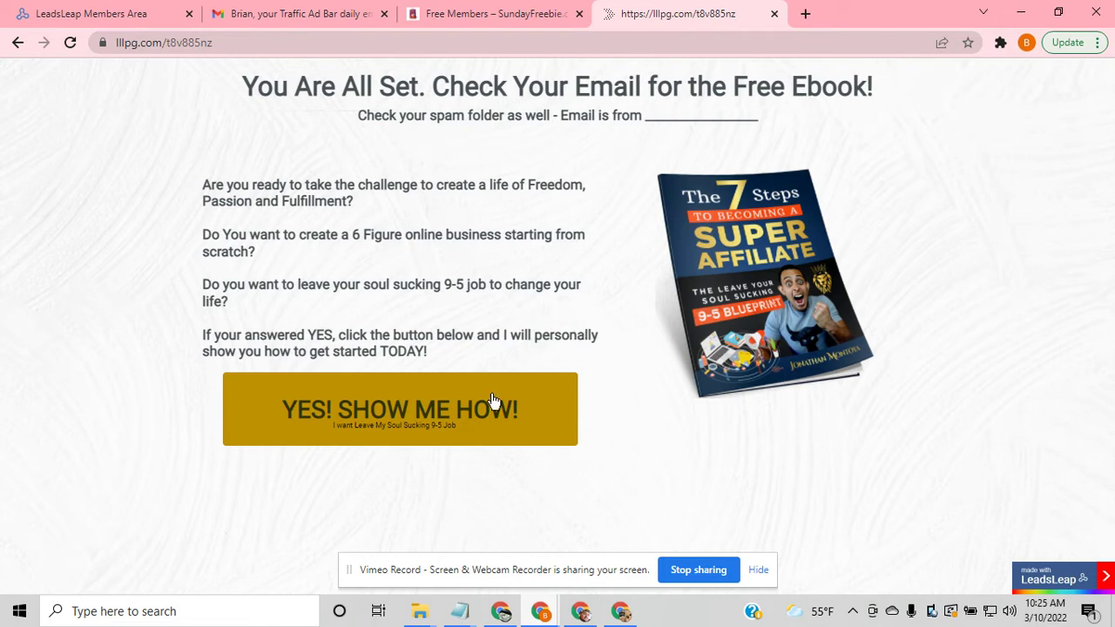
Continue from the thank-you page to the 3-Day Challenge sales page and look through its content
click(397, 415)
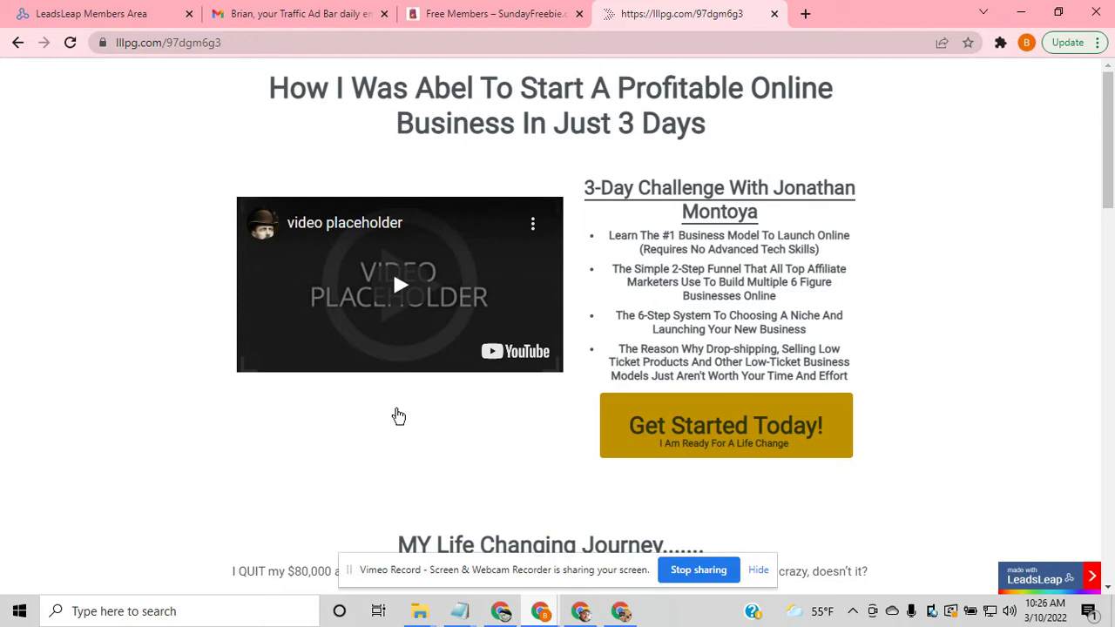
scroll(398, 435, down, 3)
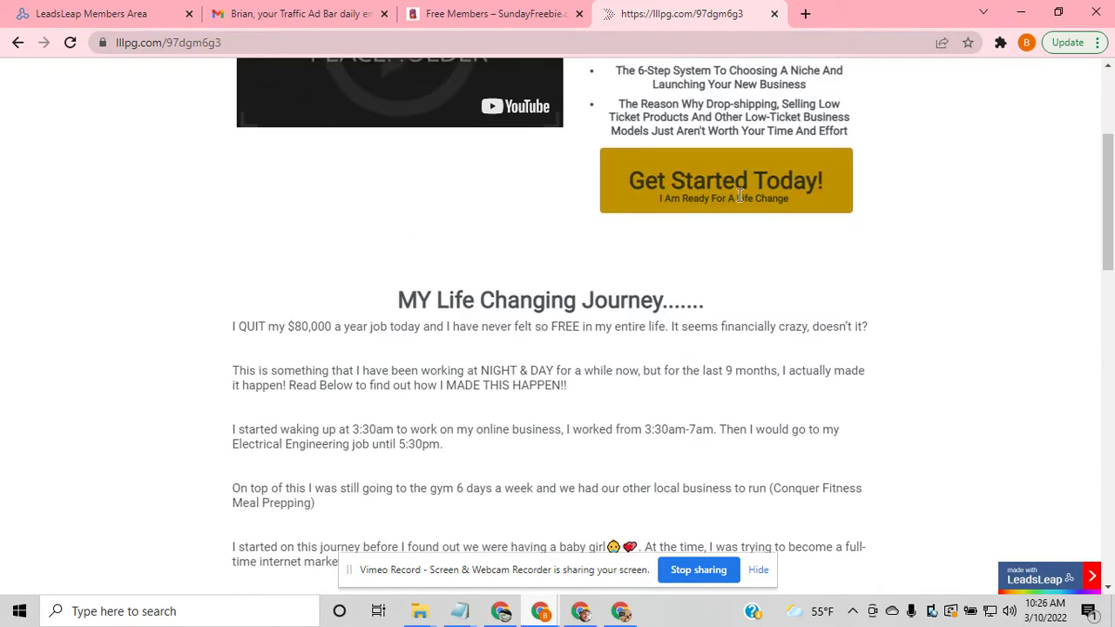
scroll(705, 331, down, 2)
scroll(685, 313, up, 4)
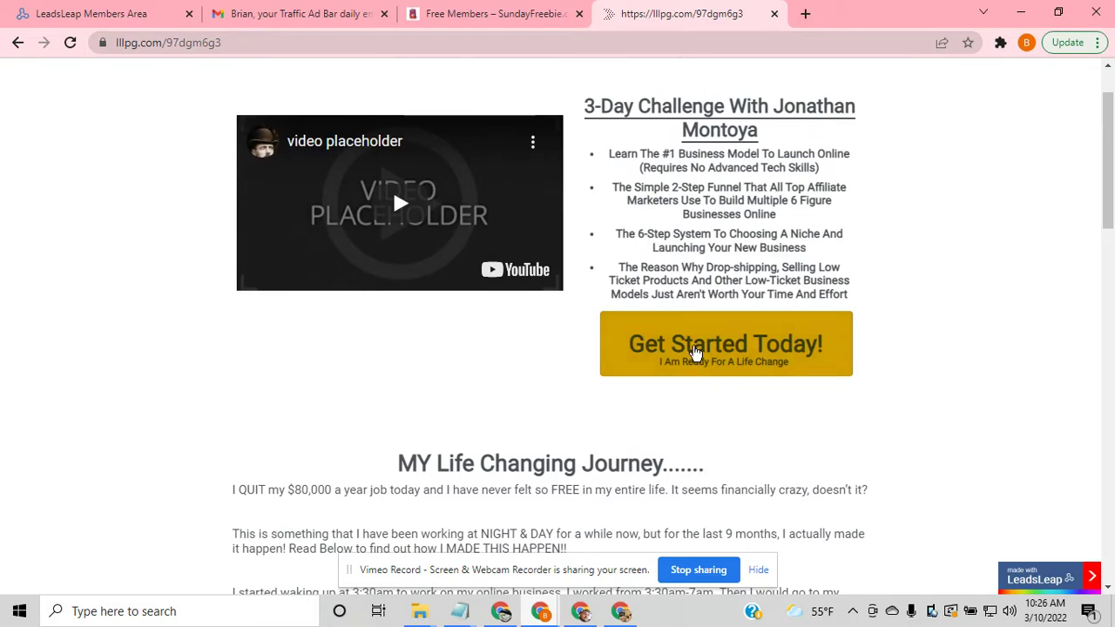
scroll(547, 423, down, 10)
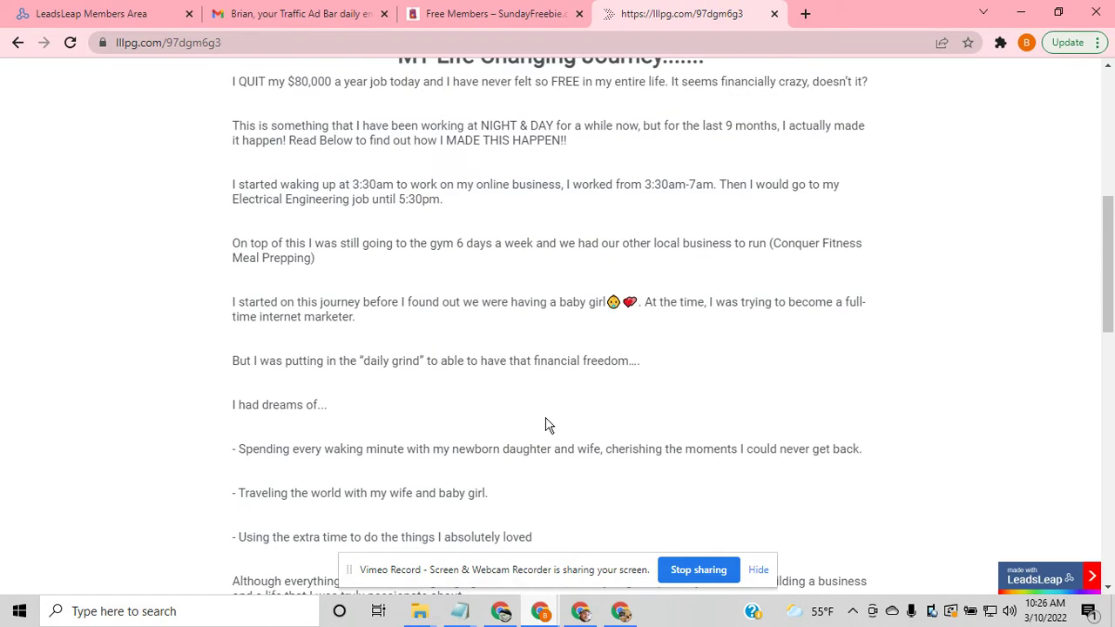
scroll(618, 391, up, 11)
Follow the sales page's Get Started Today offer to the checkout page, look through it, and close that tab
click(717, 444)
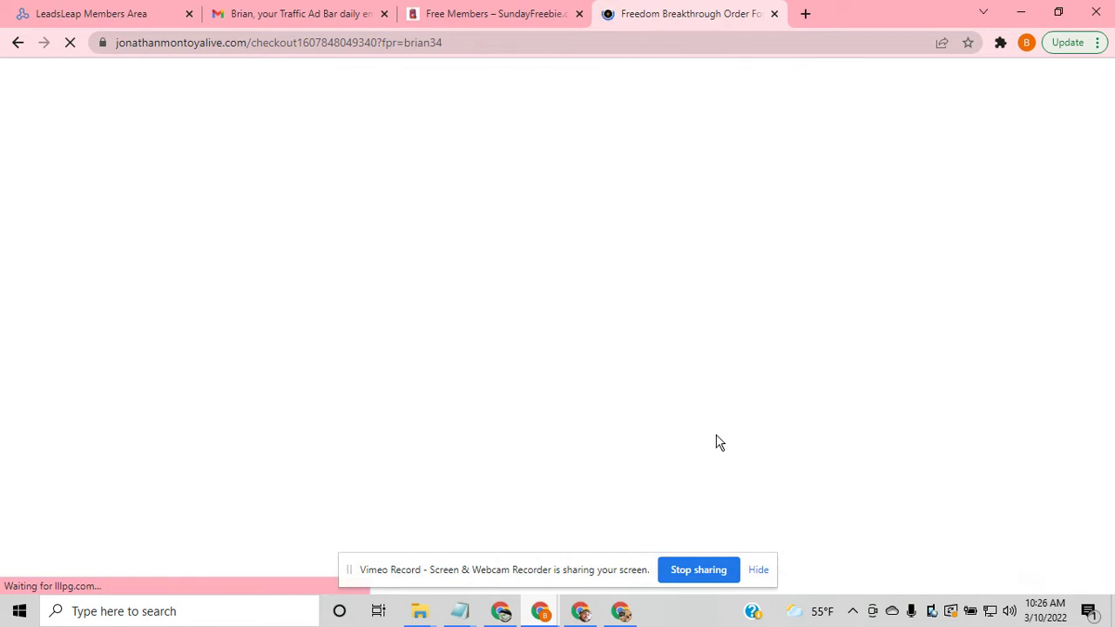
scroll(679, 433, down, 5)
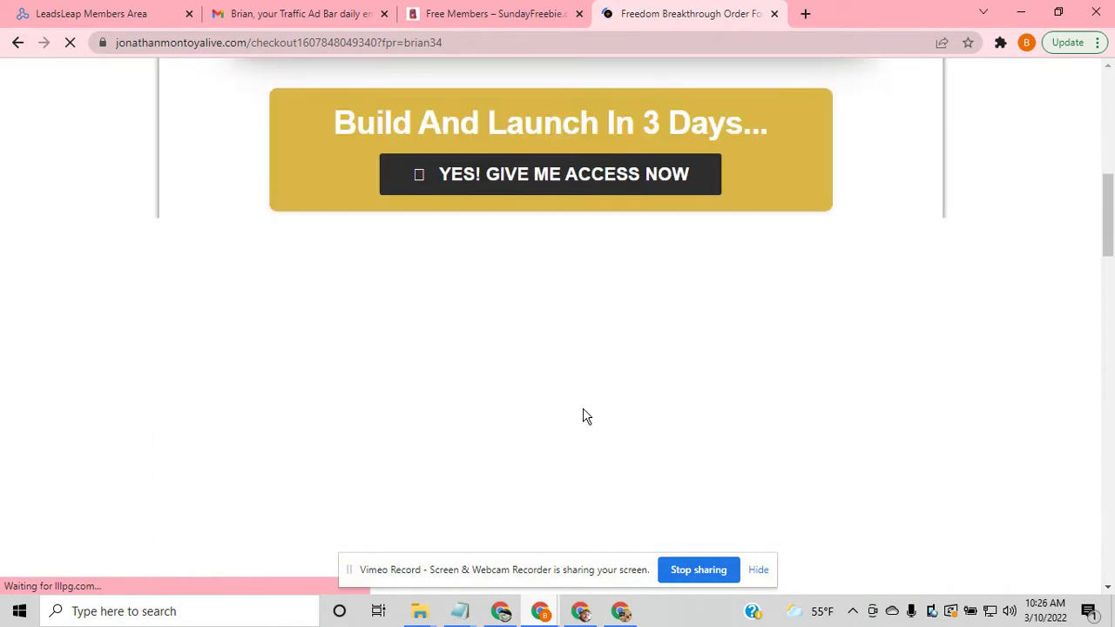
scroll(577, 408, down, 5)
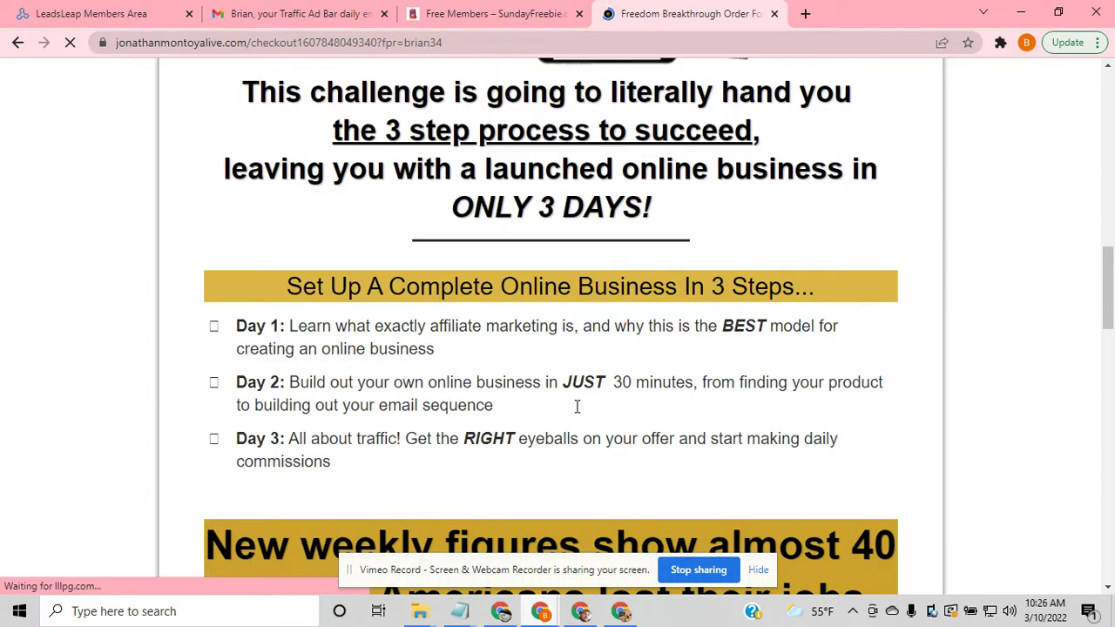
scroll(578, 408, down, 5)
scroll(578, 408, up, 15)
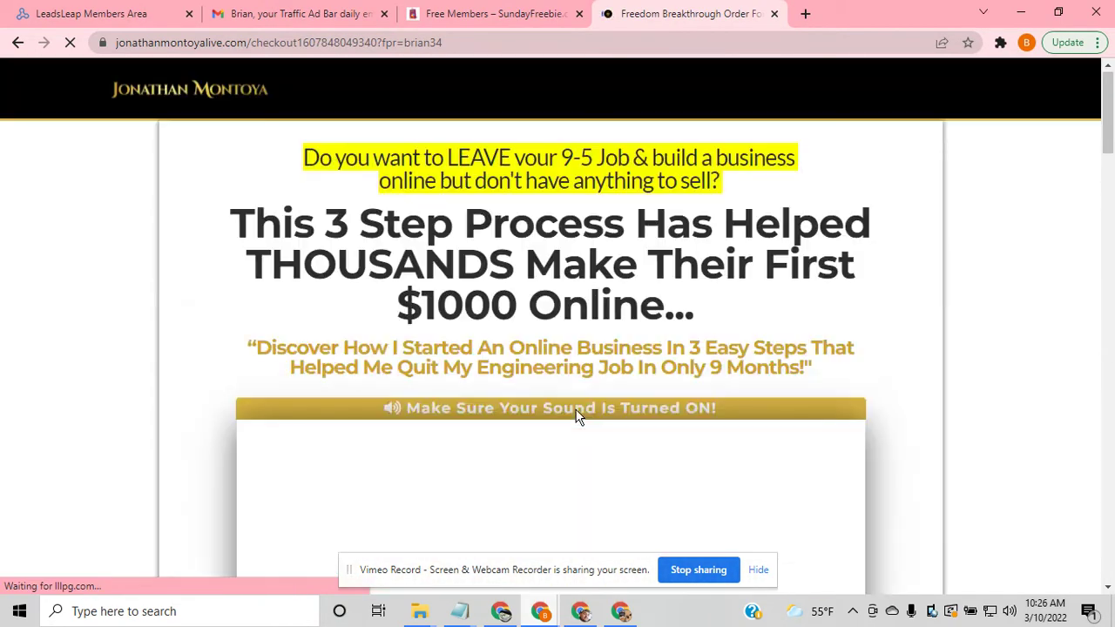
click(775, 14)
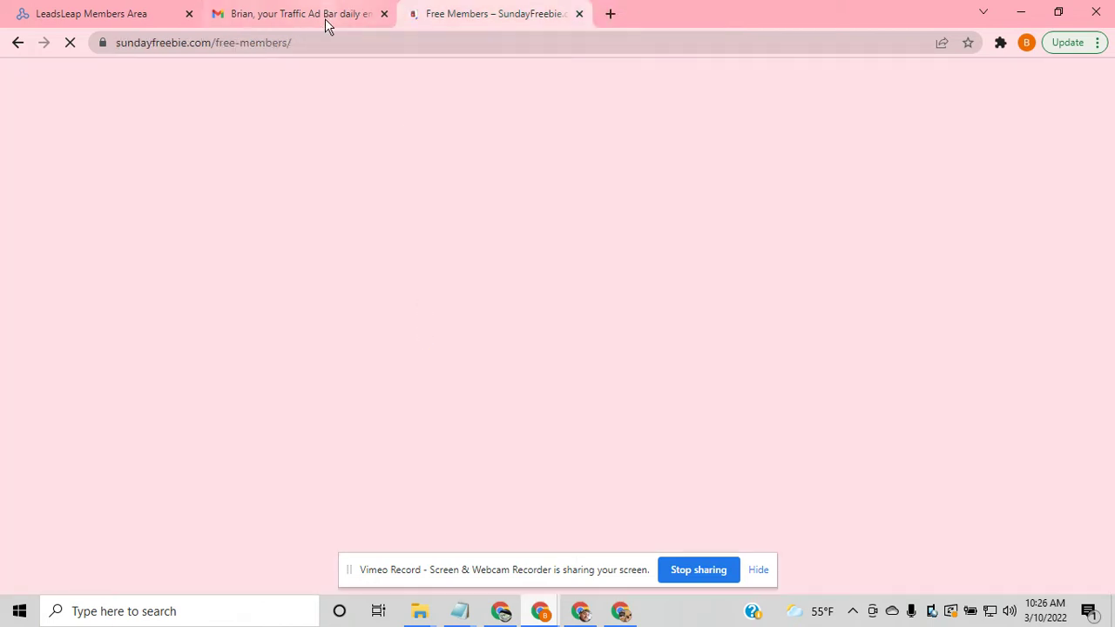
Switch back to the Chrome window showing the LeadsLeap Page Manager and dismiss the campaign link dialog
mouse_move(419, 610)
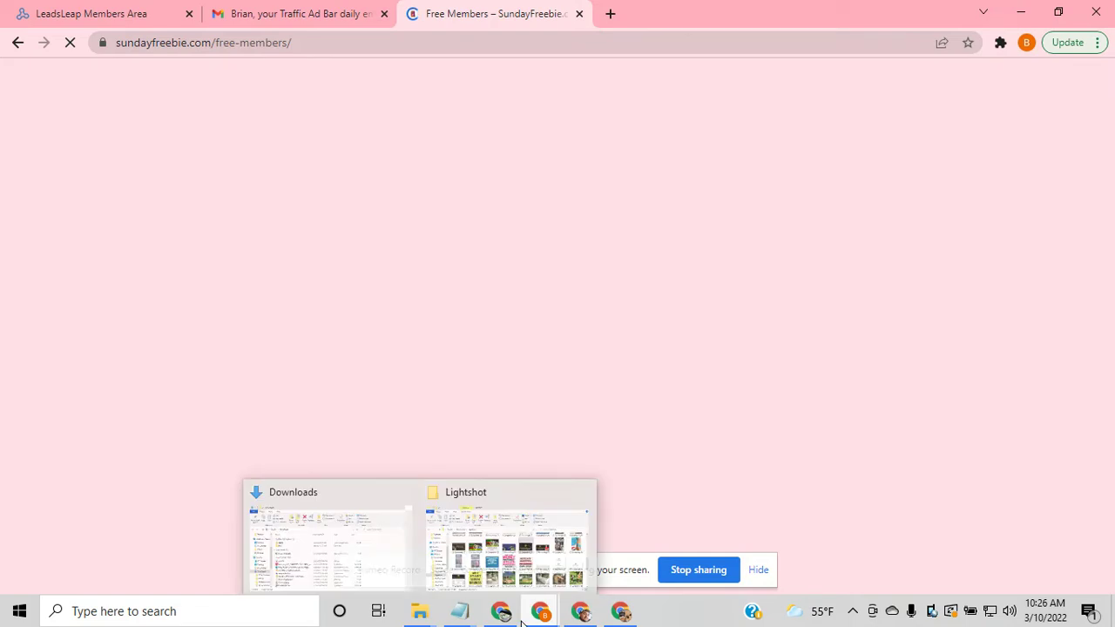
scroll(552, 435, down, 10)
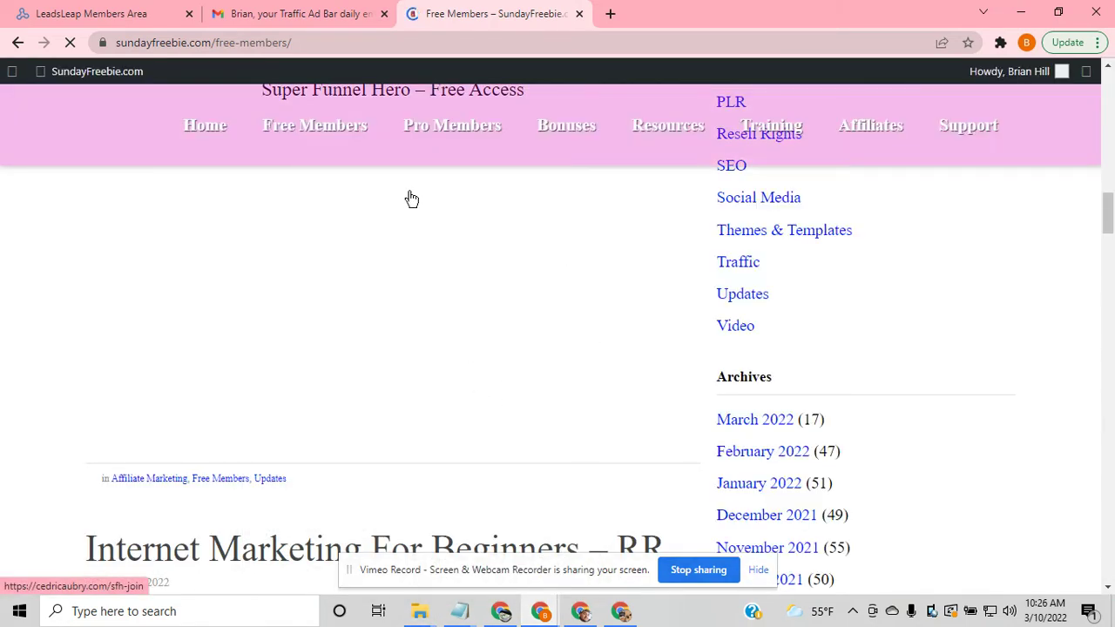
click(564, 615)
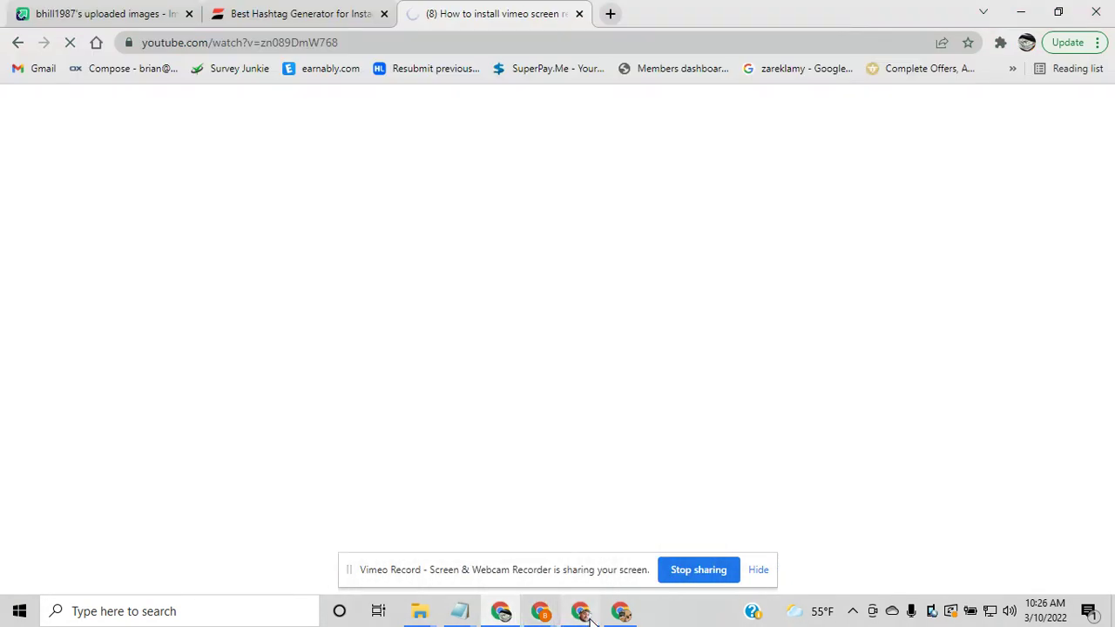
click(564, 615)
click(619, 614)
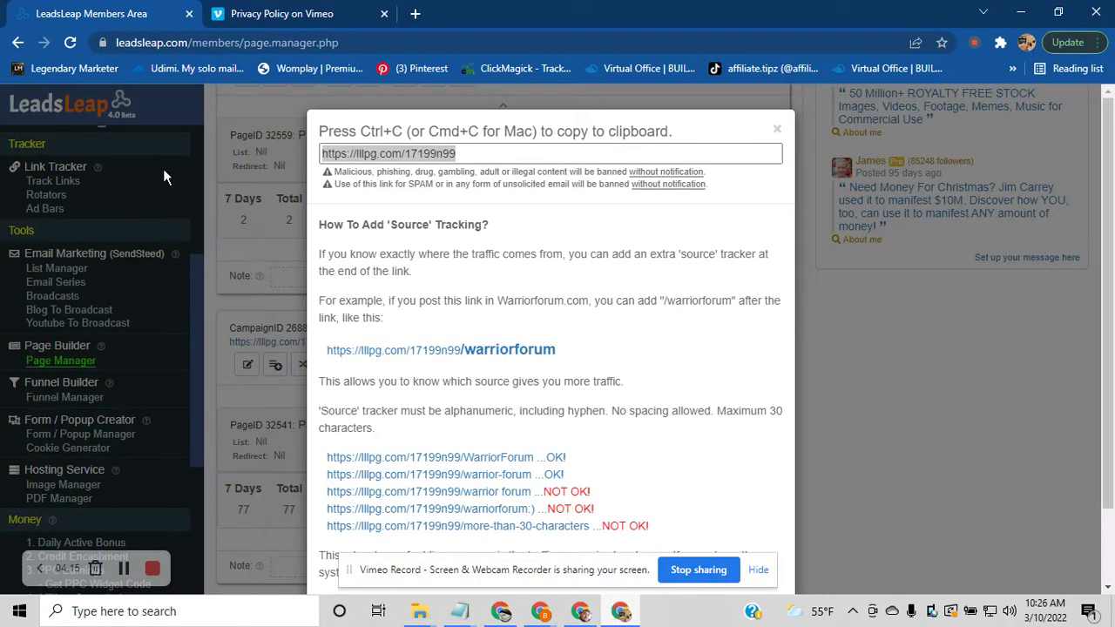
click(241, 261)
Look over the three 3 Day Challenge campaigns and open the Form / Popup Manager
scroll(298, 315, down, 2)
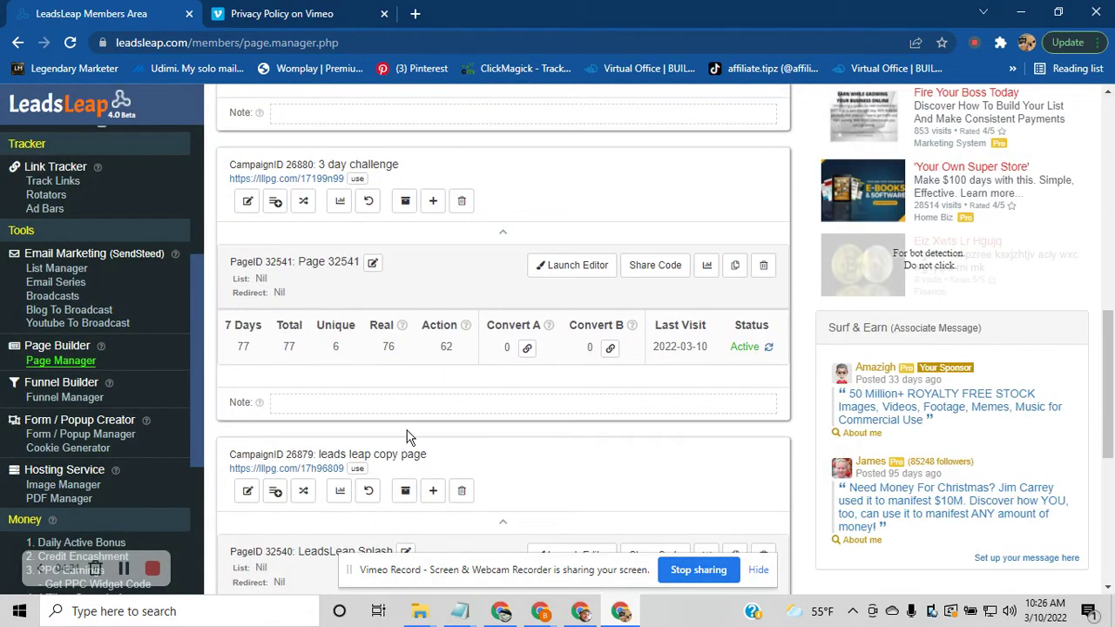
scroll(305, 435, up, 6)
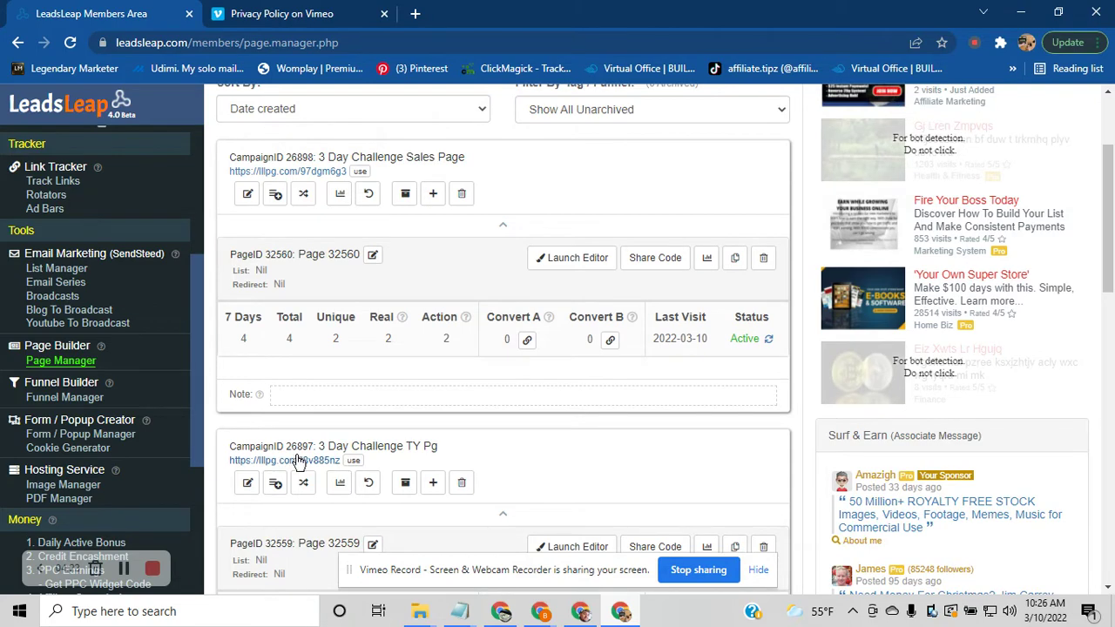
scroll(332, 450, down, 1)
scroll(332, 450, down, 1)
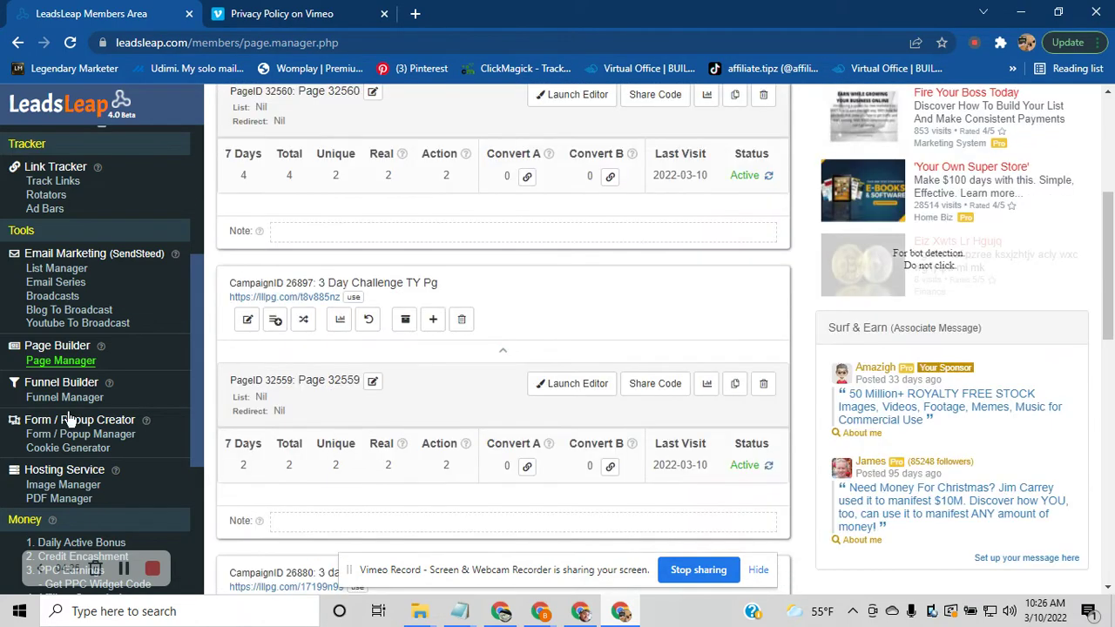
click(100, 438)
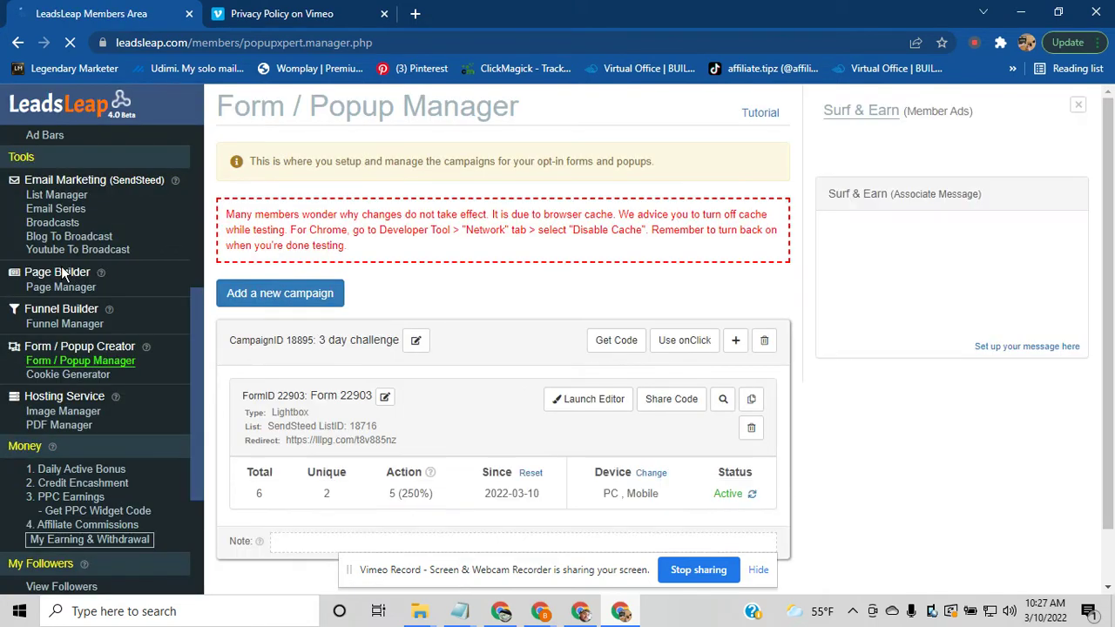
scroll(68, 390, down, 3)
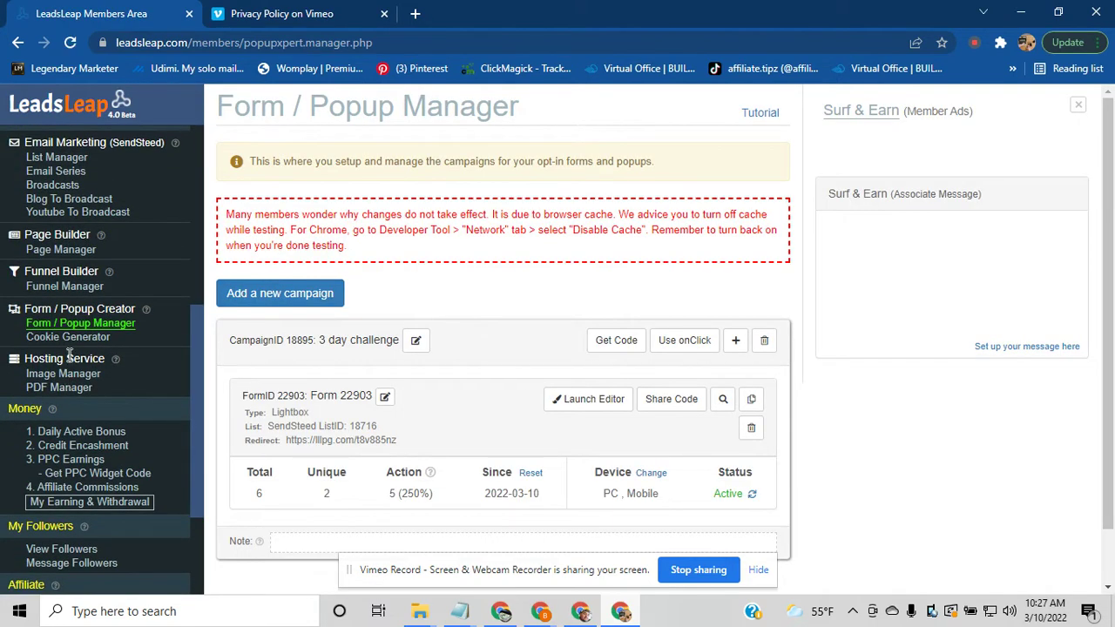
scroll(70, 329, up, 3)
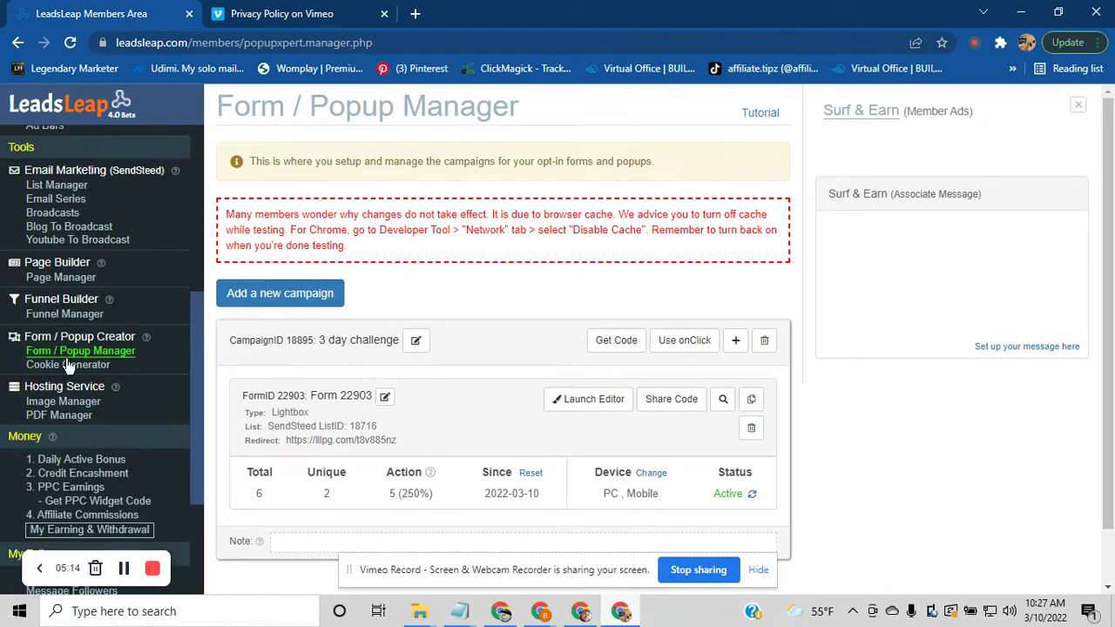
Copy the ID of the 3 day challenge list from the List Manager and return to the Form / Popup Manager
scroll(67, 330, up, 1)
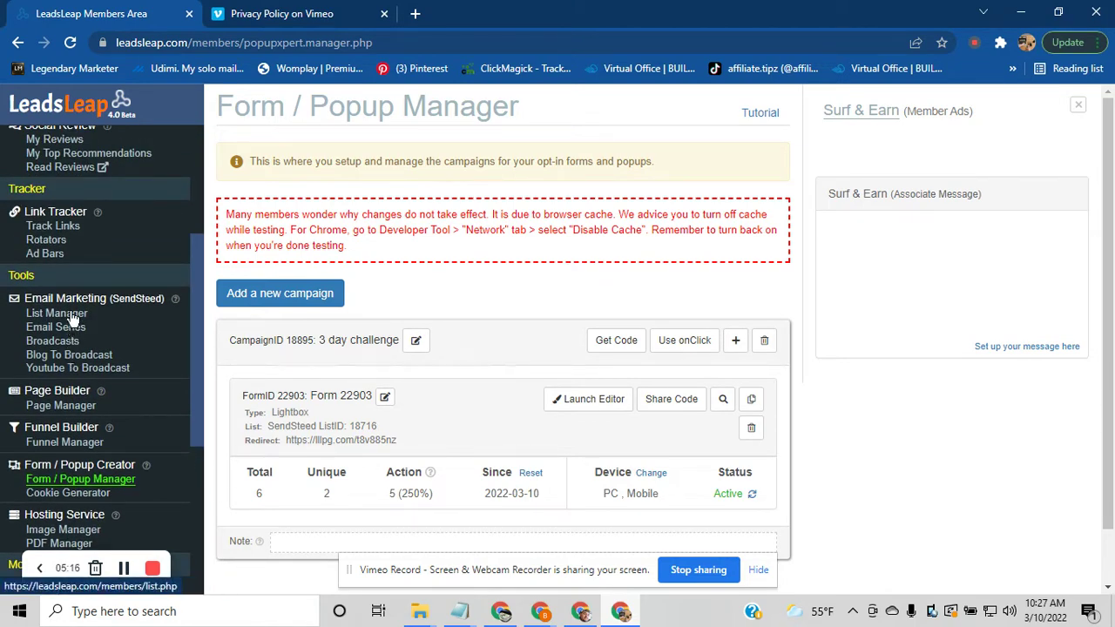
click(73, 318)
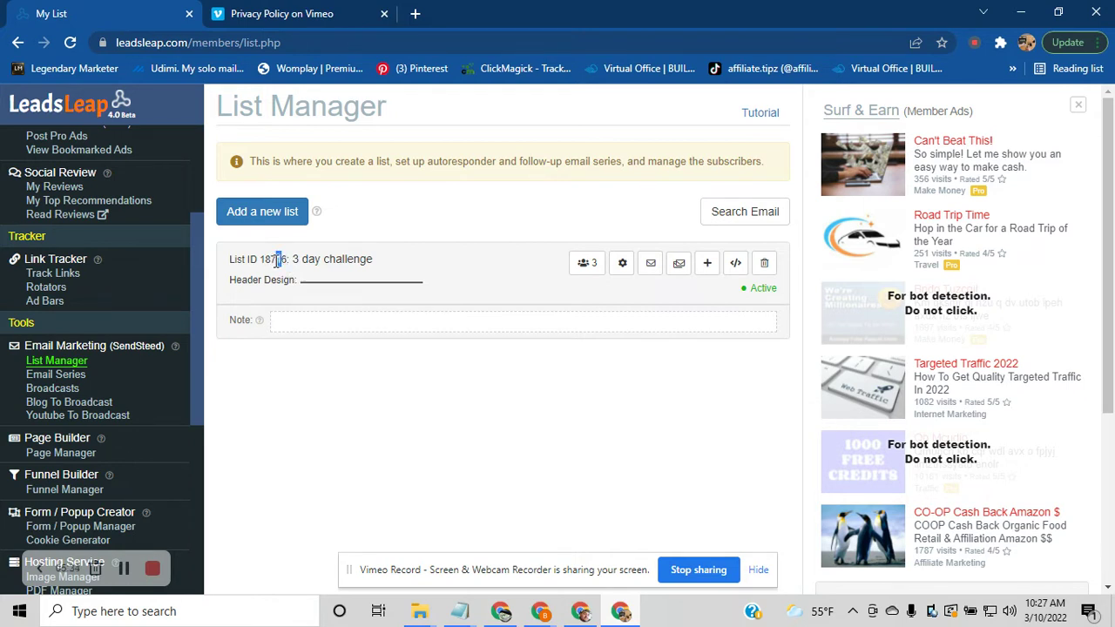
drag(287, 258, 261, 259)
right_click(284, 265)
click(296, 276)
scroll(99, 433, down, 1)
click(101, 448)
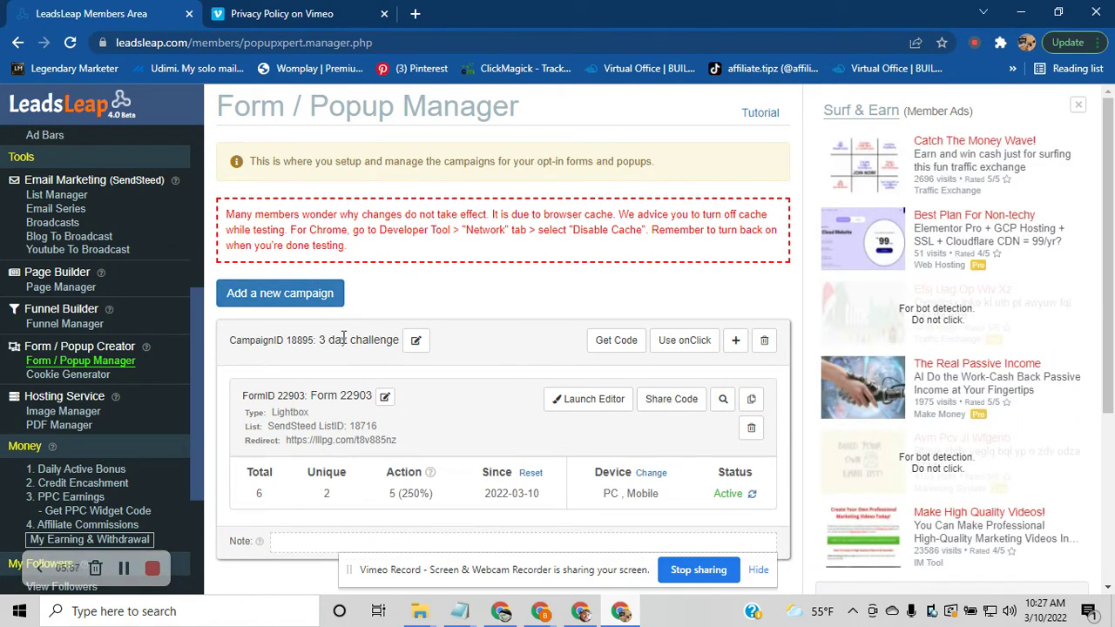
Add a new form/popup campaign named "3 day challenge1"
click(328, 300)
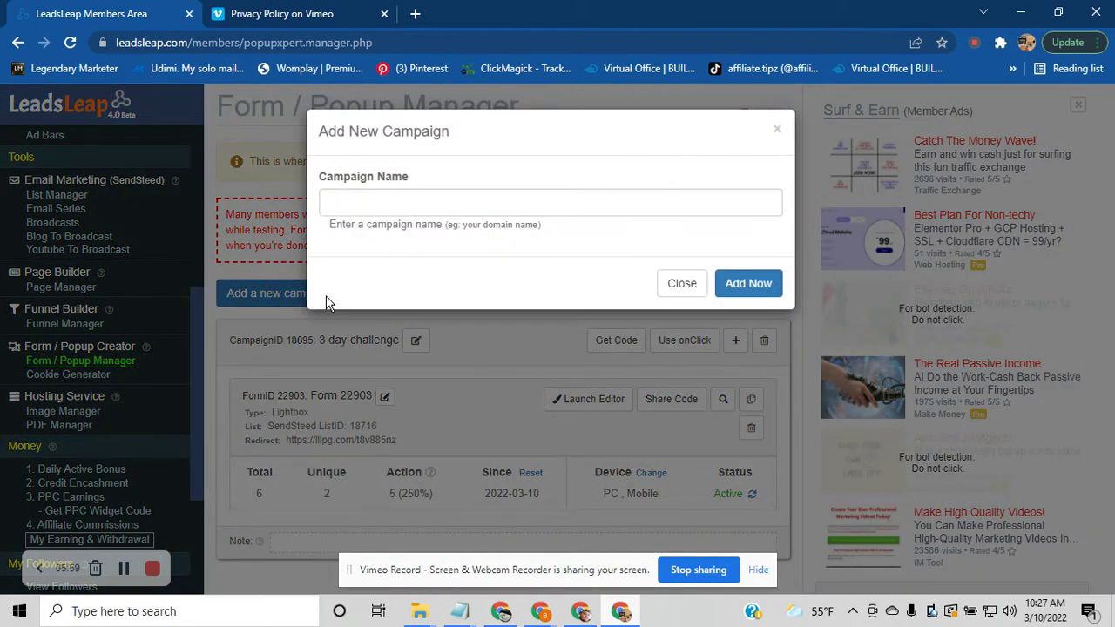
click(387, 201)
click(388, 244)
text(1)
click(747, 285)
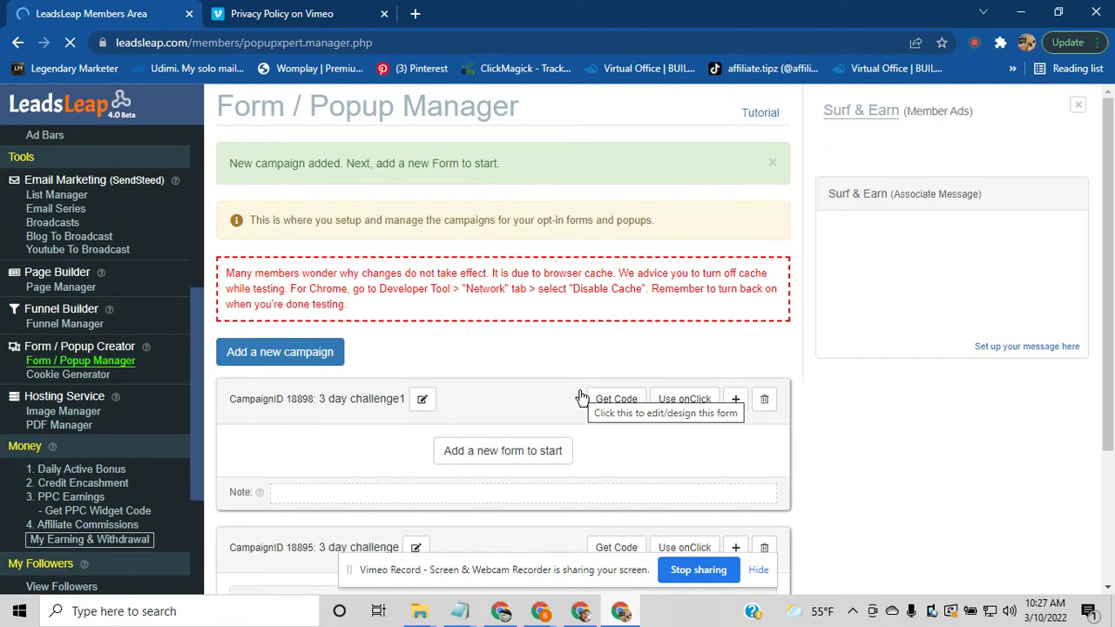
View the new campaign's options for adding or importing a form, close them, and delete the 3 day challenge1 campaign
click(538, 459)
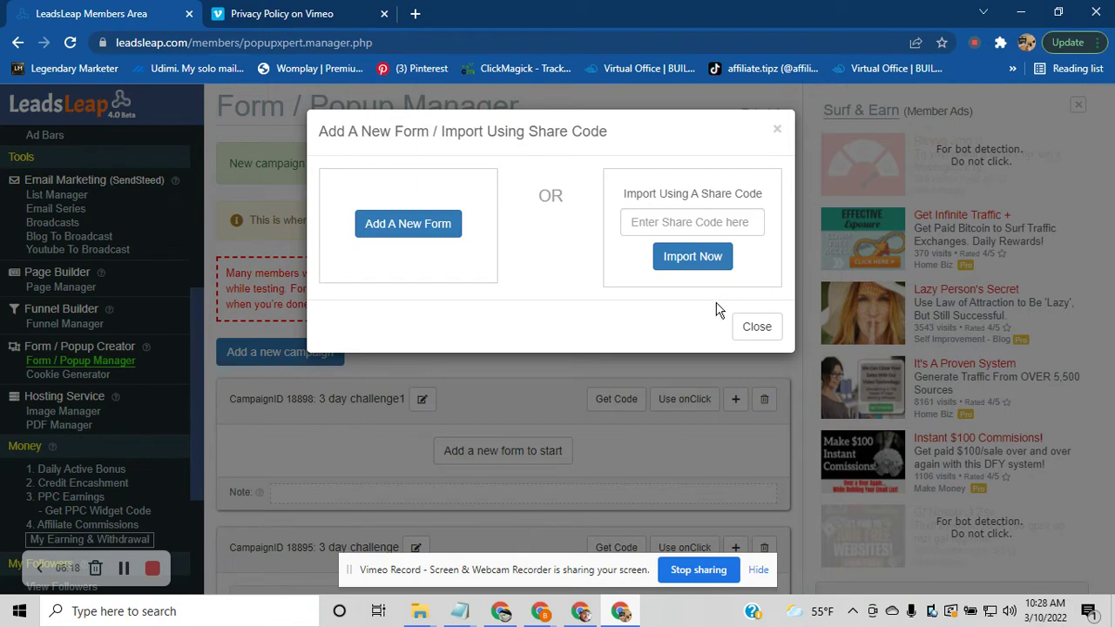
click(747, 329)
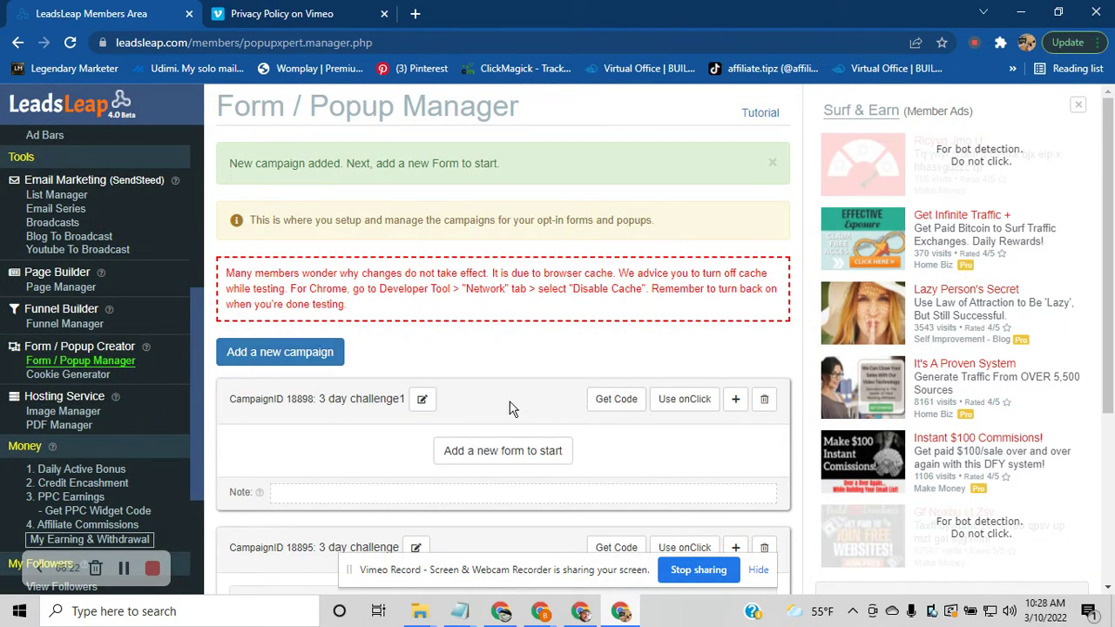
click(763, 399)
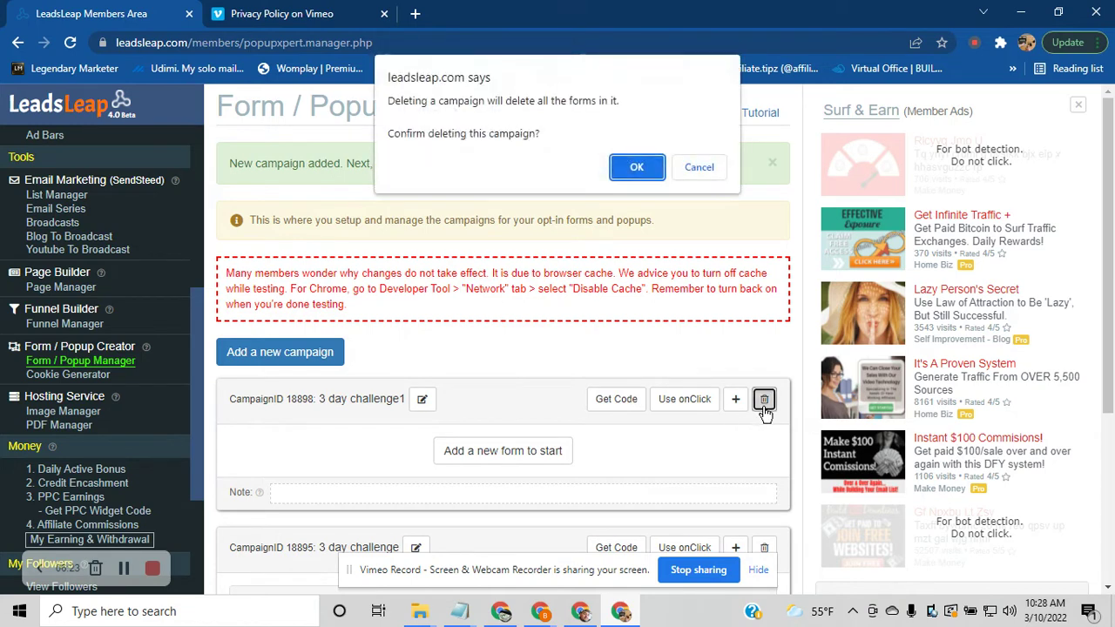
click(640, 170)
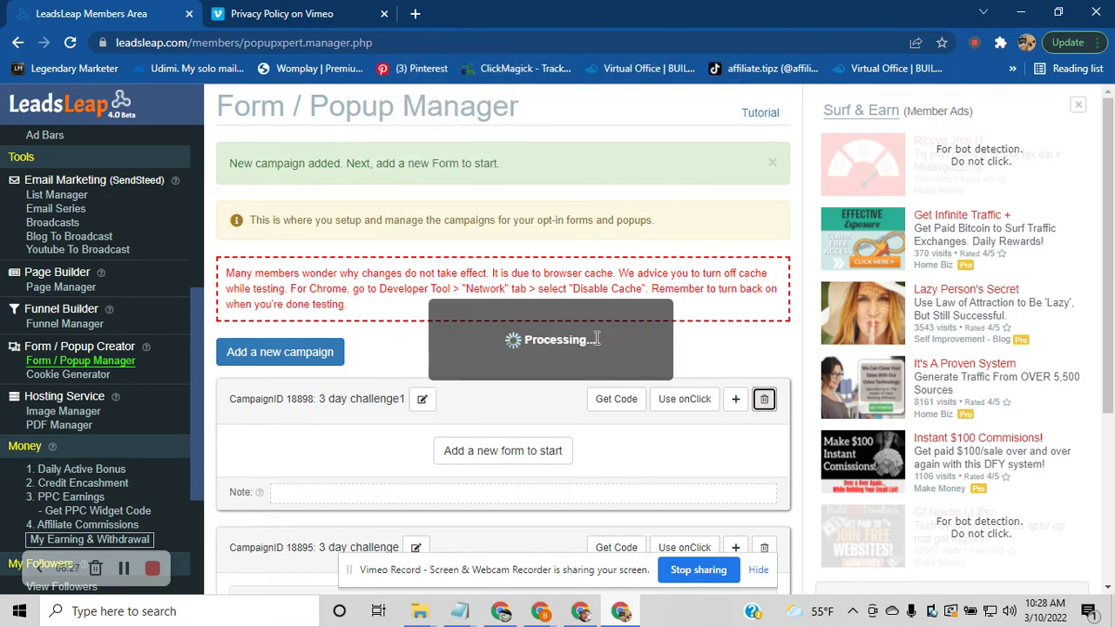
Open the 3 day challenge campaign's Form 22903 in the popup editor and show the SendSteed lists it can use
scroll(468, 339, down, 3)
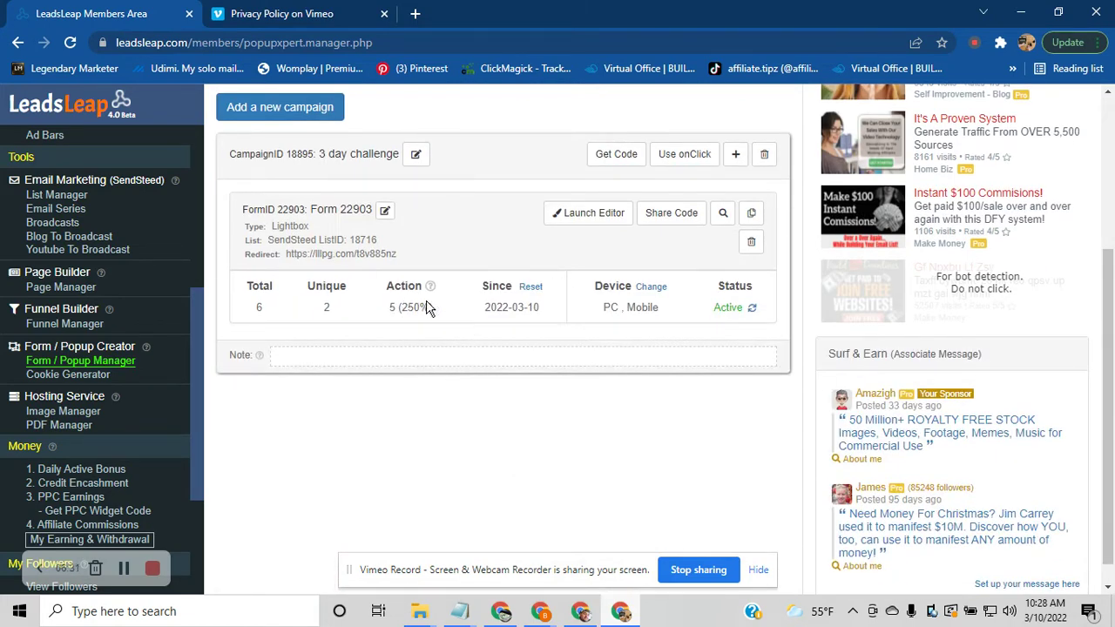
scroll(475, 318, up, 1)
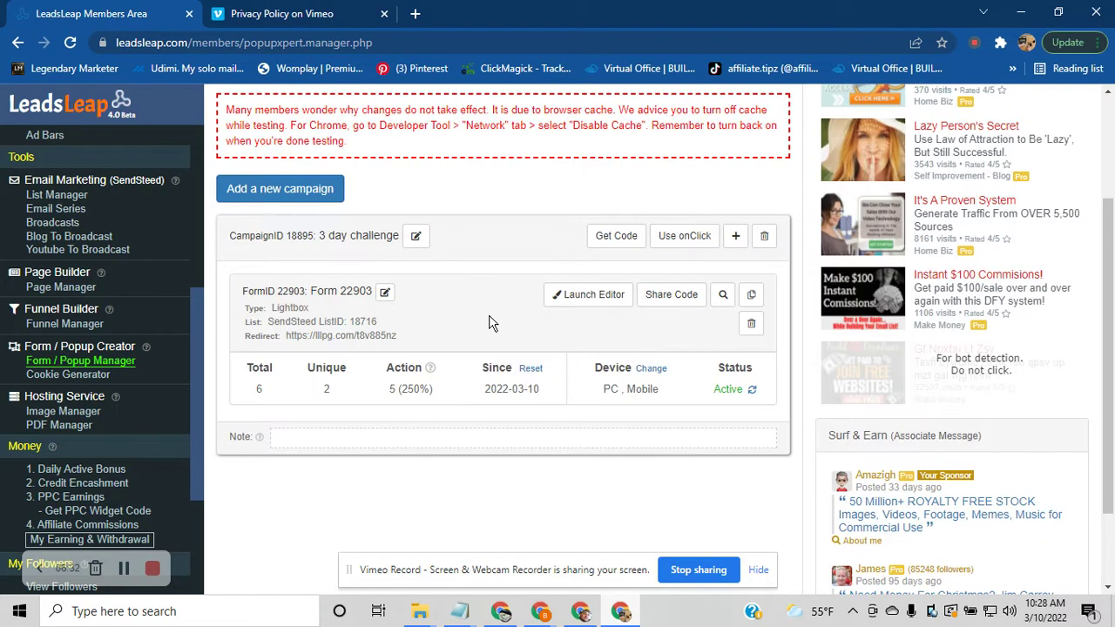
click(601, 307)
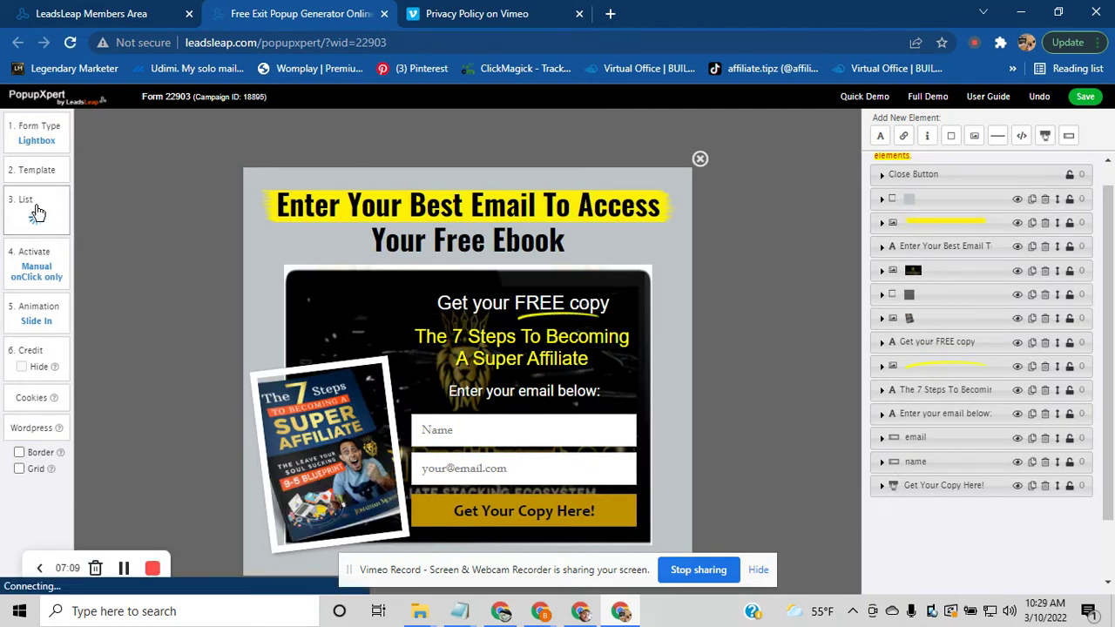
click(48, 209)
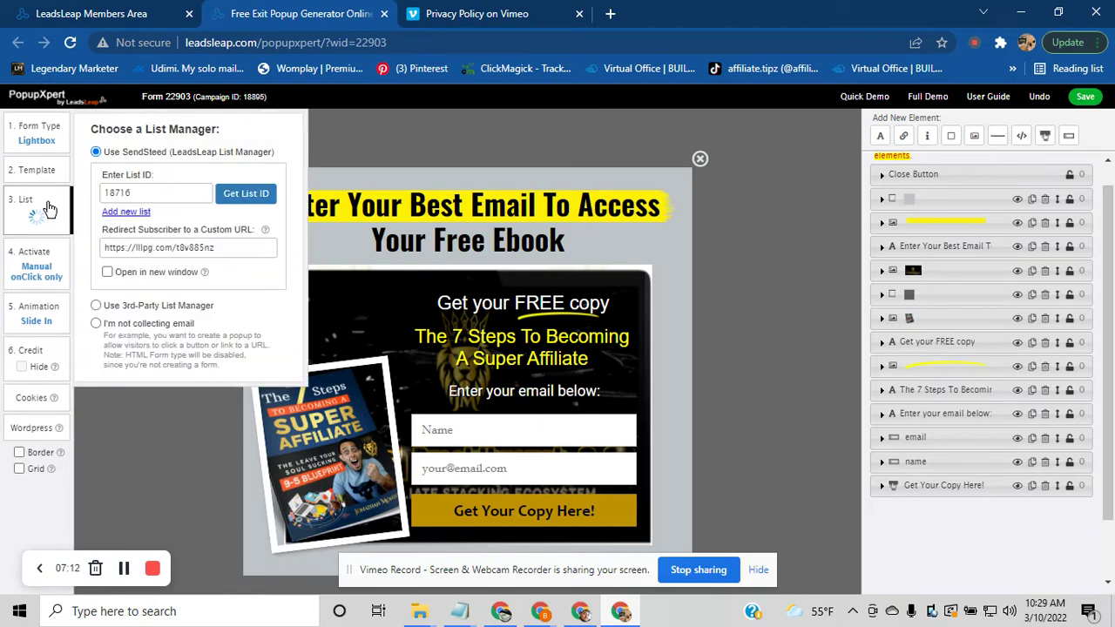
click(238, 199)
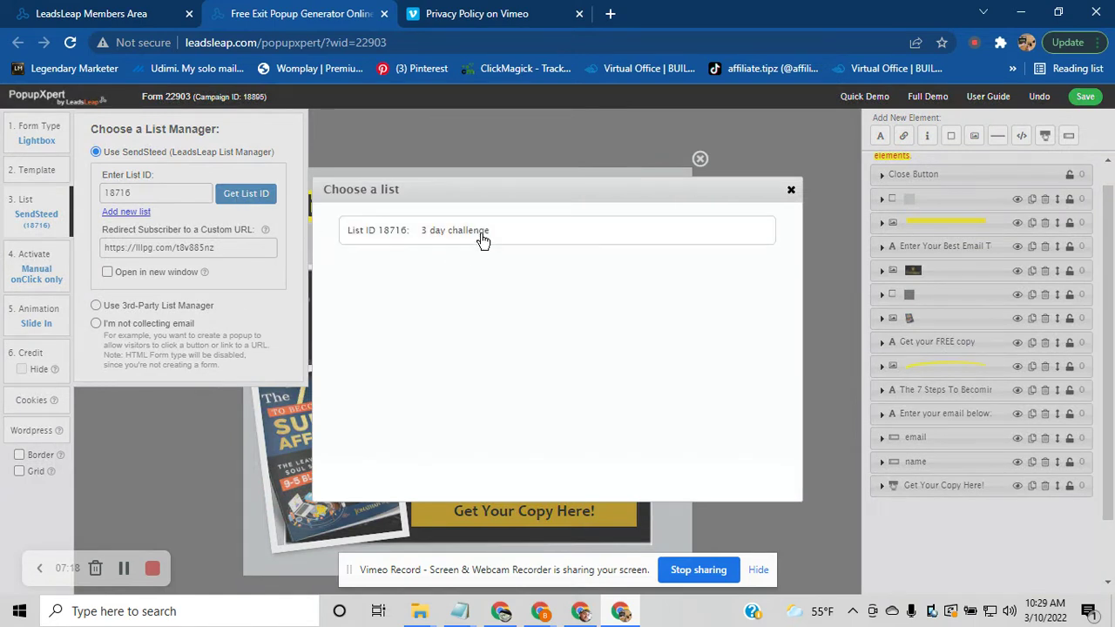
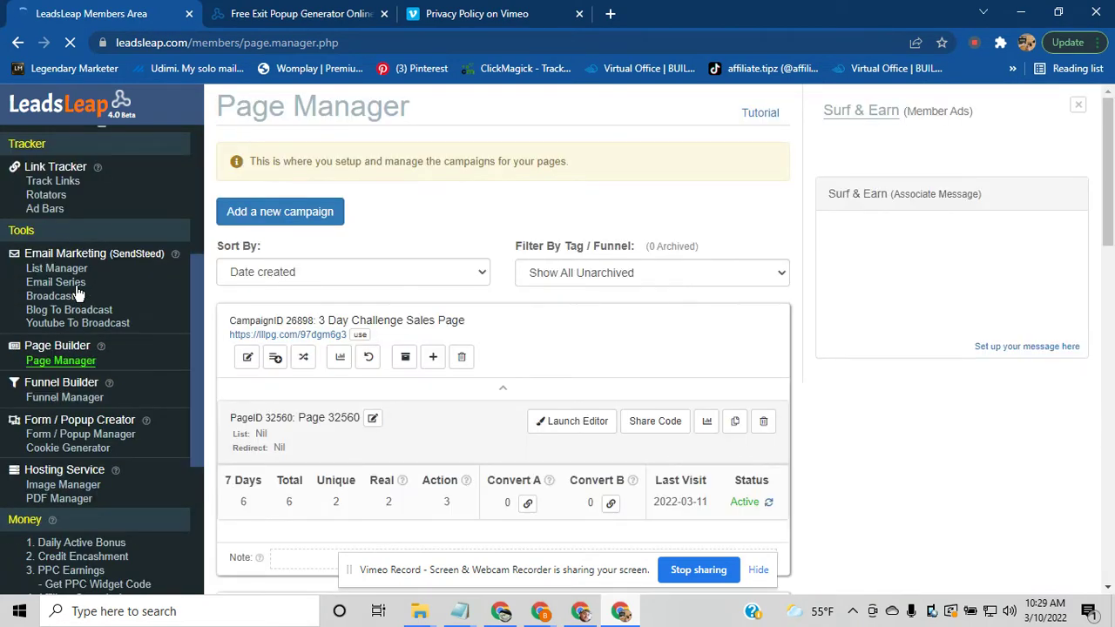
Open the 3 day challenge campaign's page in the page editor, check its list manager choice, and return to its row content
scroll(344, 386, down, 5)
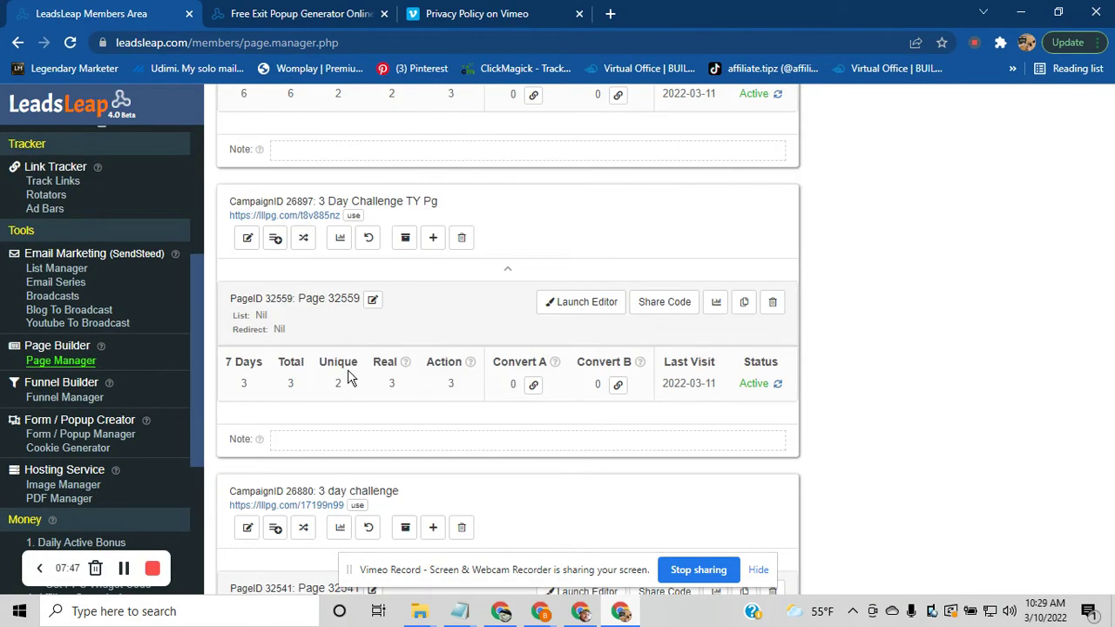
scroll(347, 377, down, 2)
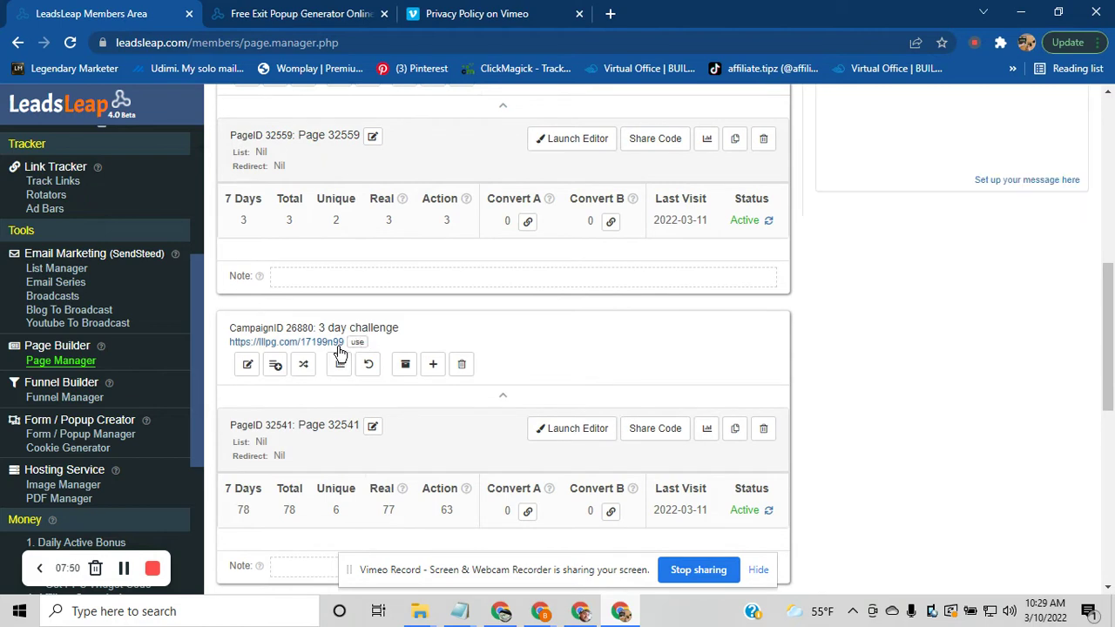
click(570, 430)
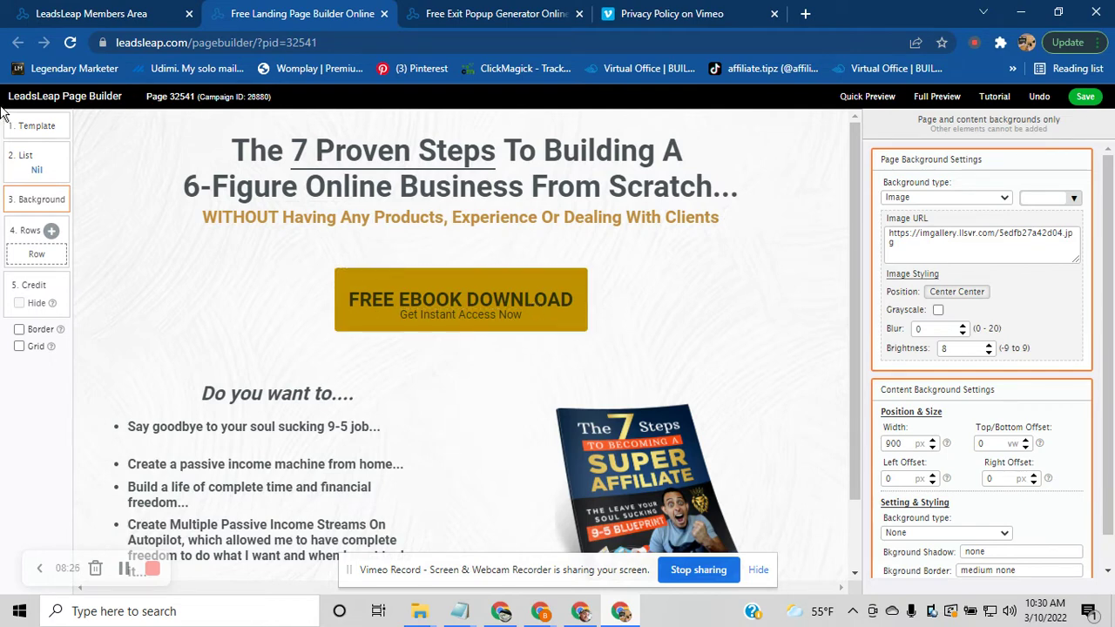
click(40, 172)
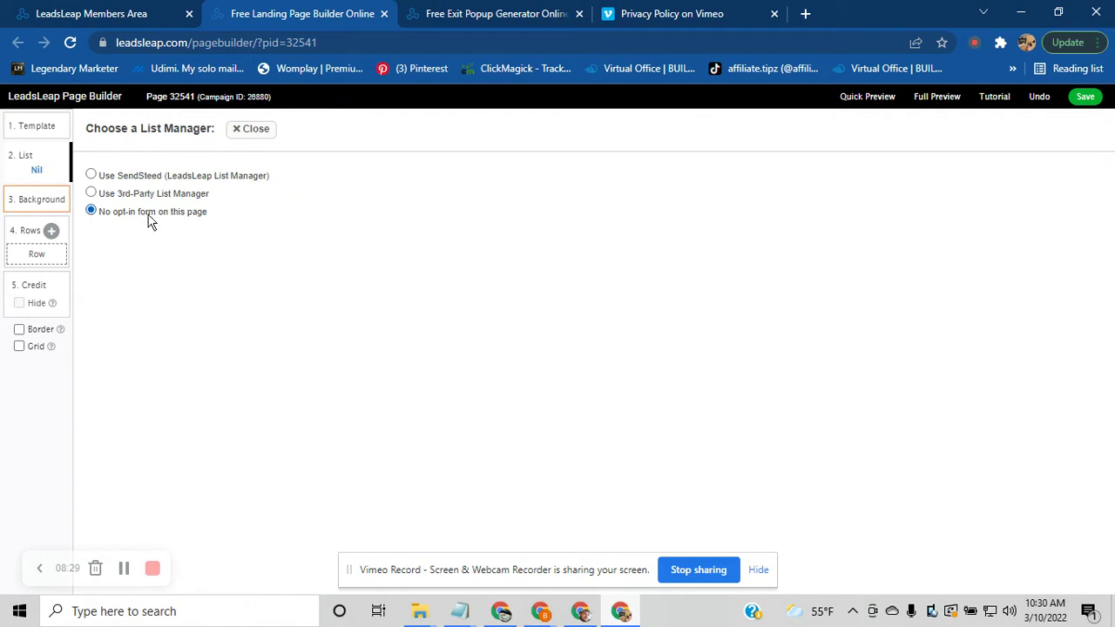
click(41, 255)
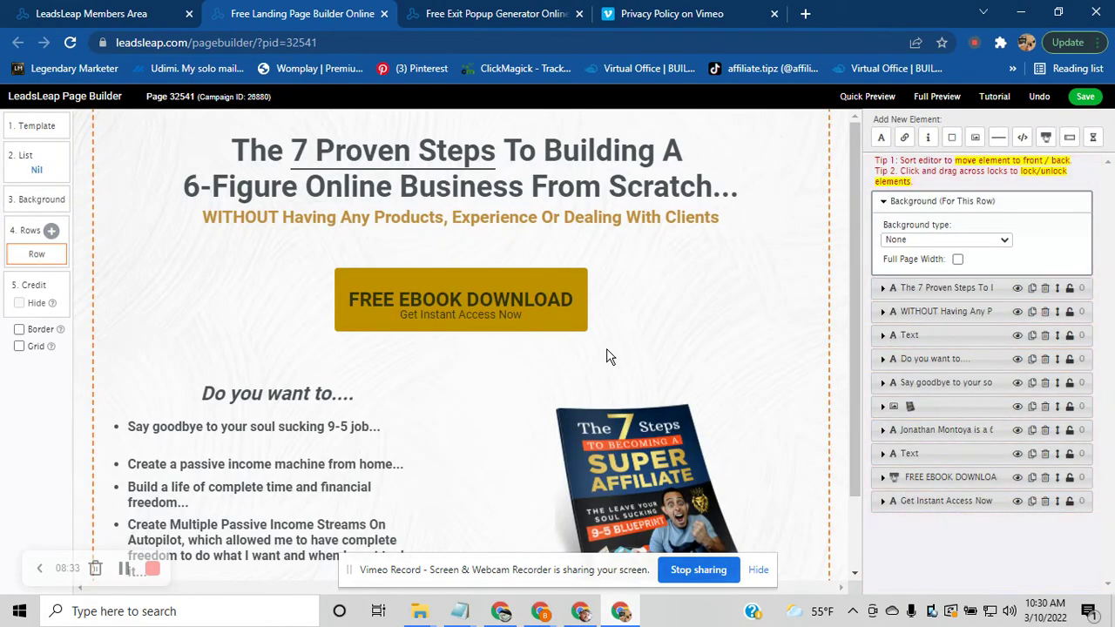
Examine the FREE EBOOK DOWNLOAD button's type options and popup campaign ID, and close the page editor without saving
click(492, 309)
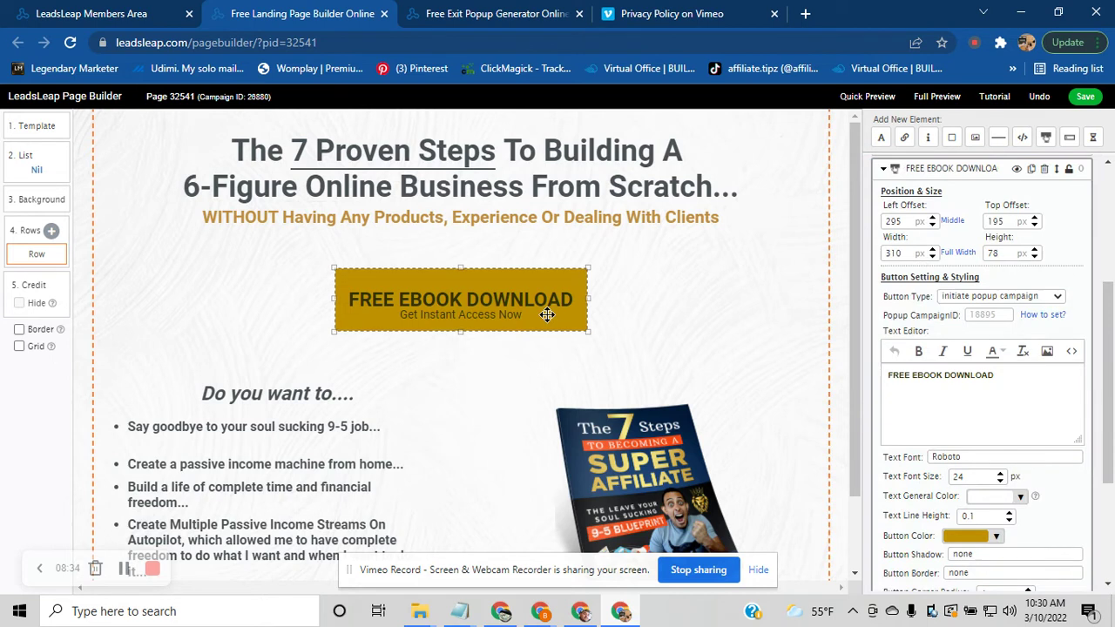
click(971, 298)
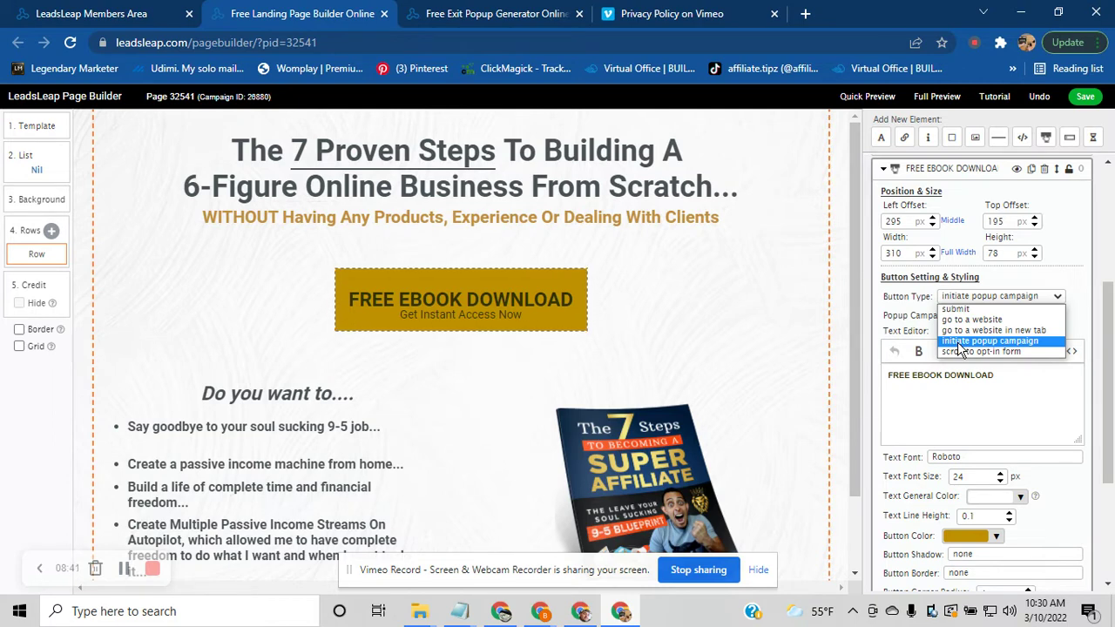
click(794, 343)
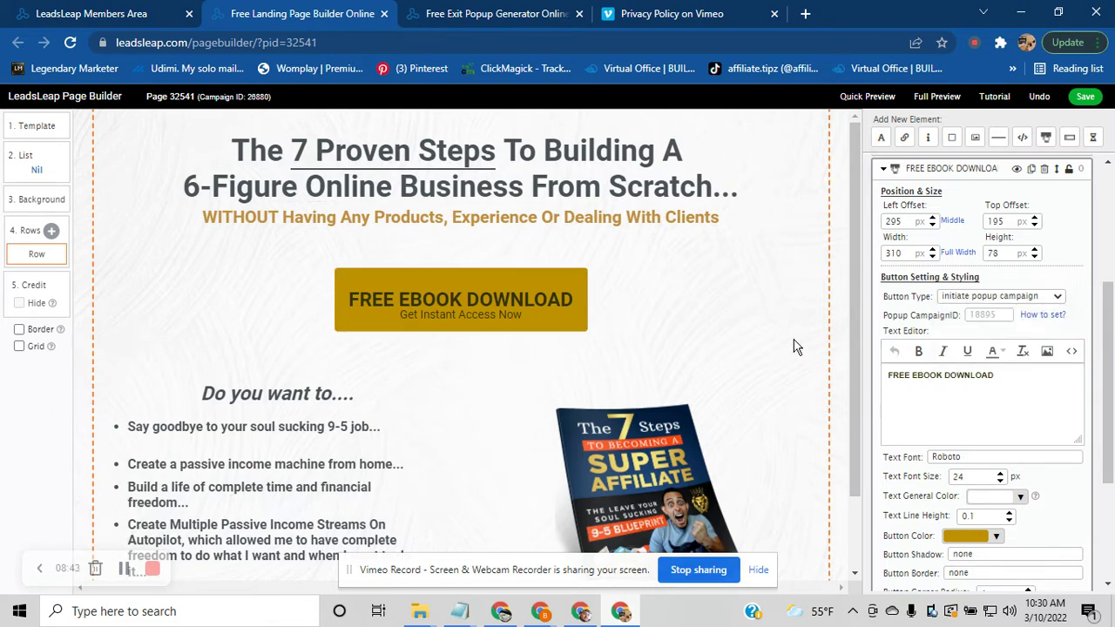
click(797, 342)
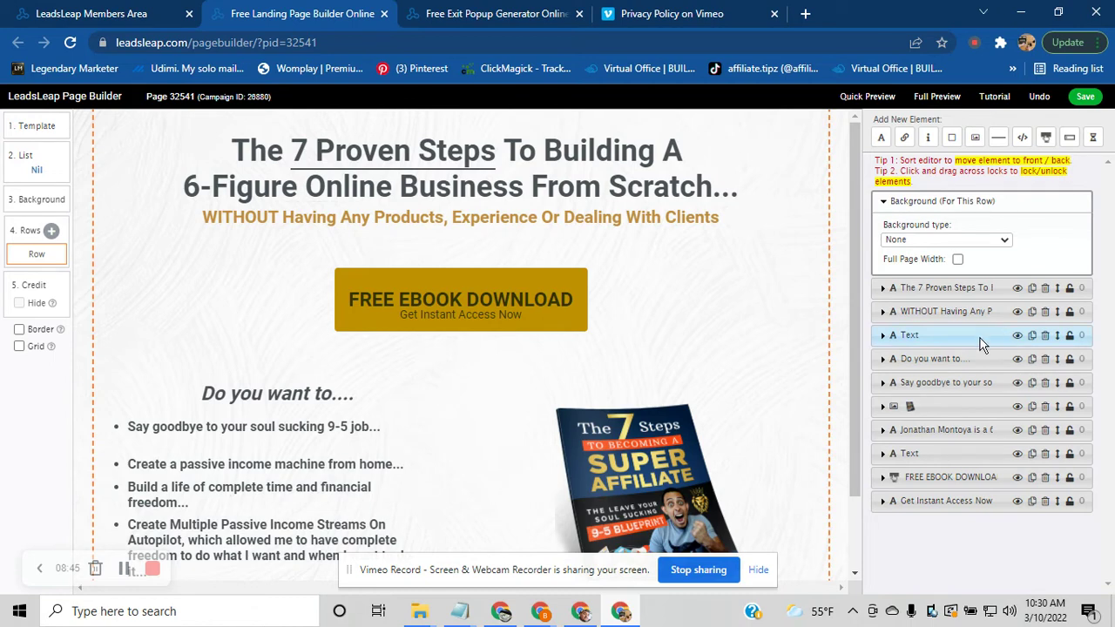
click(570, 312)
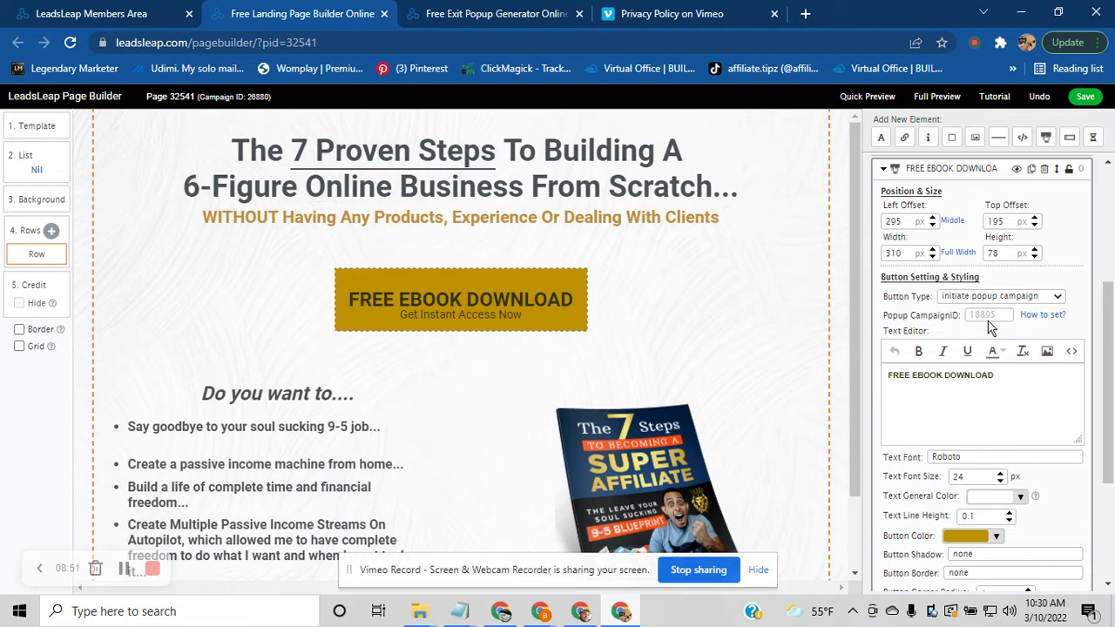
mouse_move(567, 319)
click(384, 13)
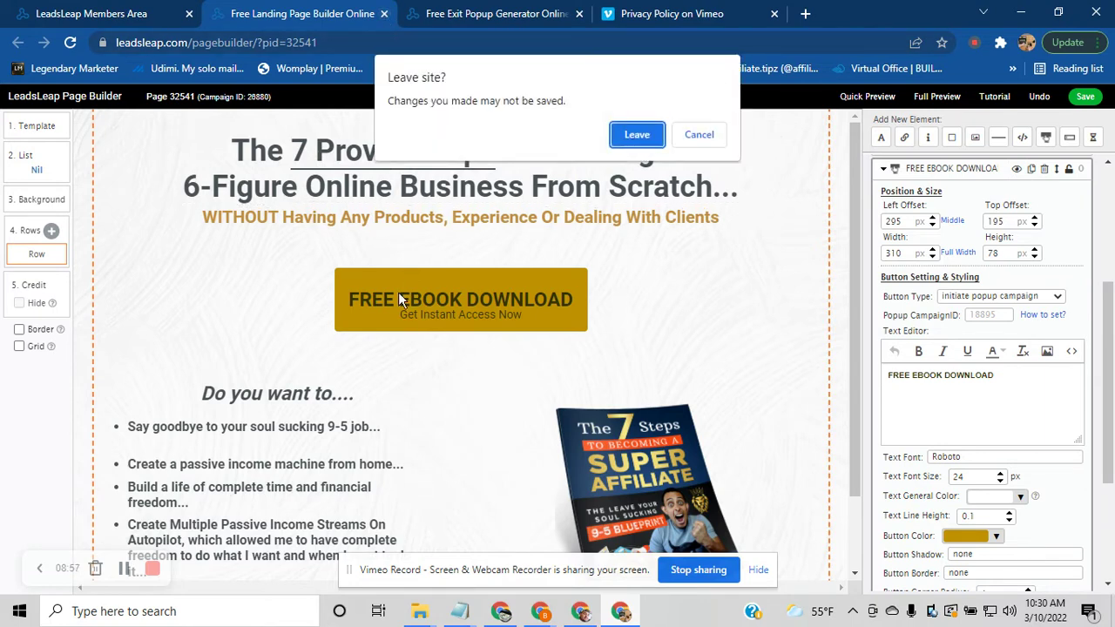
click(644, 137)
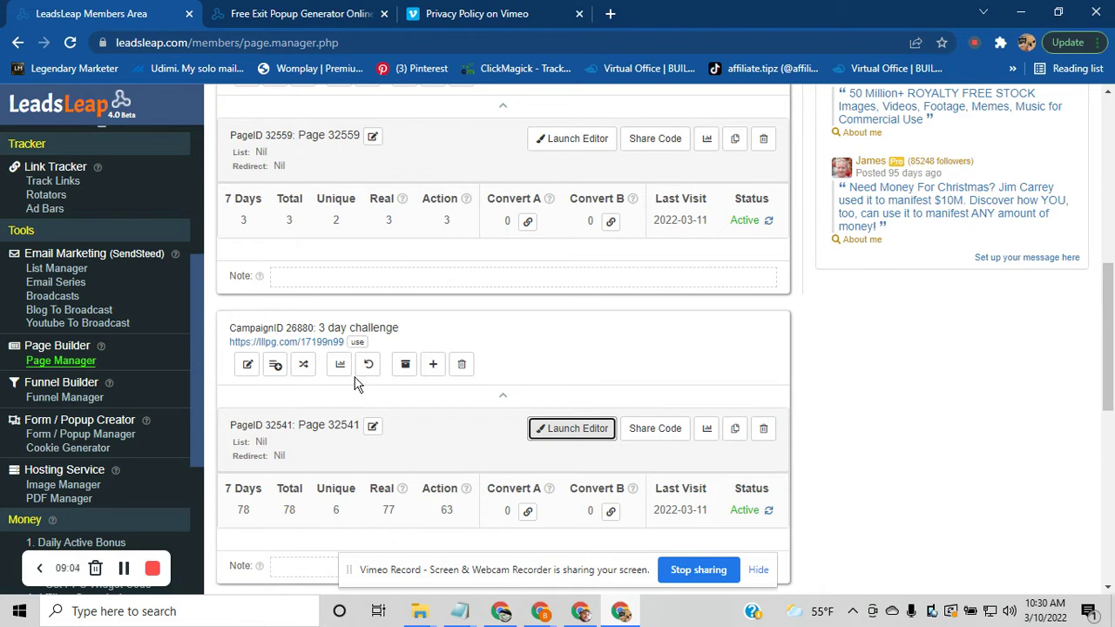
Copy the 3 Day Challenge TY Pg campaign link in the Page Manager and dismiss the link dialog
scroll(356, 367, up, 3)
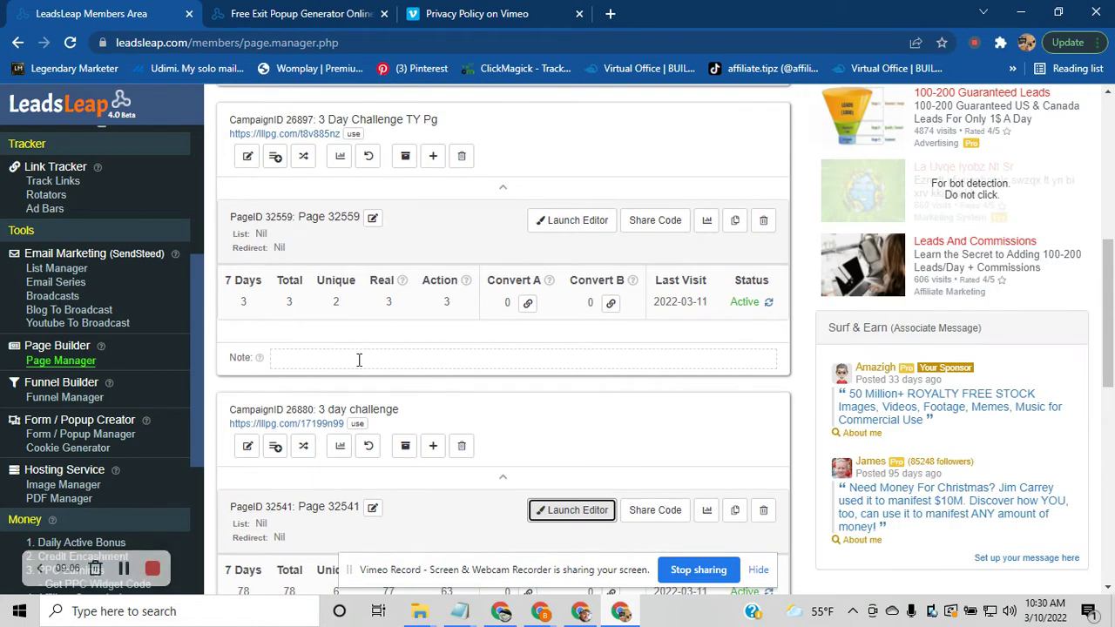
scroll(349, 306, up, 1)
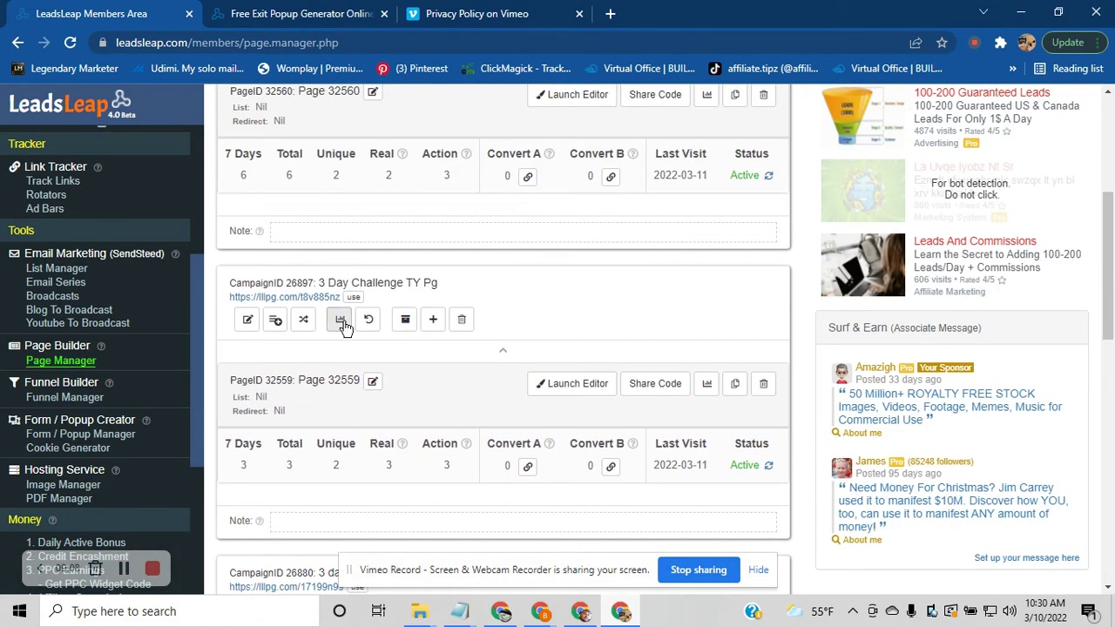
click(353, 298)
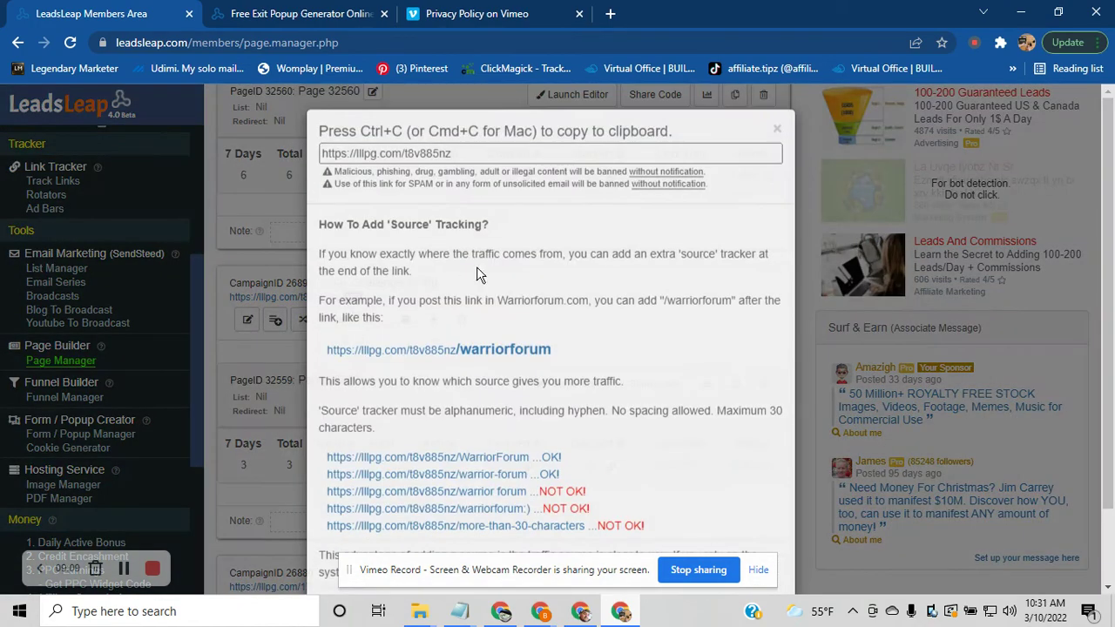
right_click(452, 154)
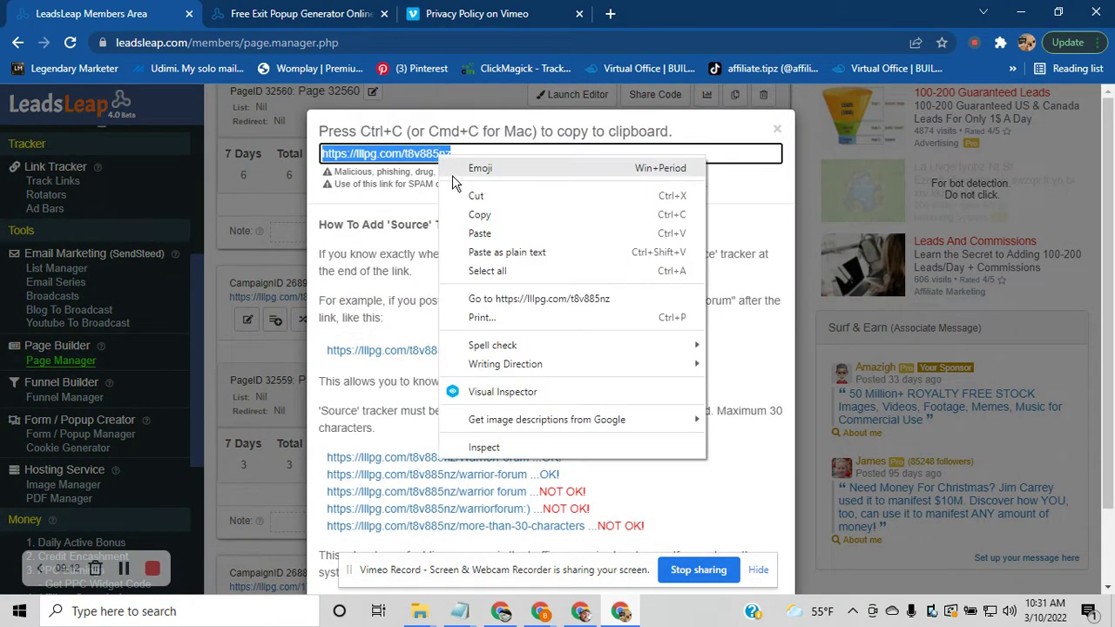
click(469, 218)
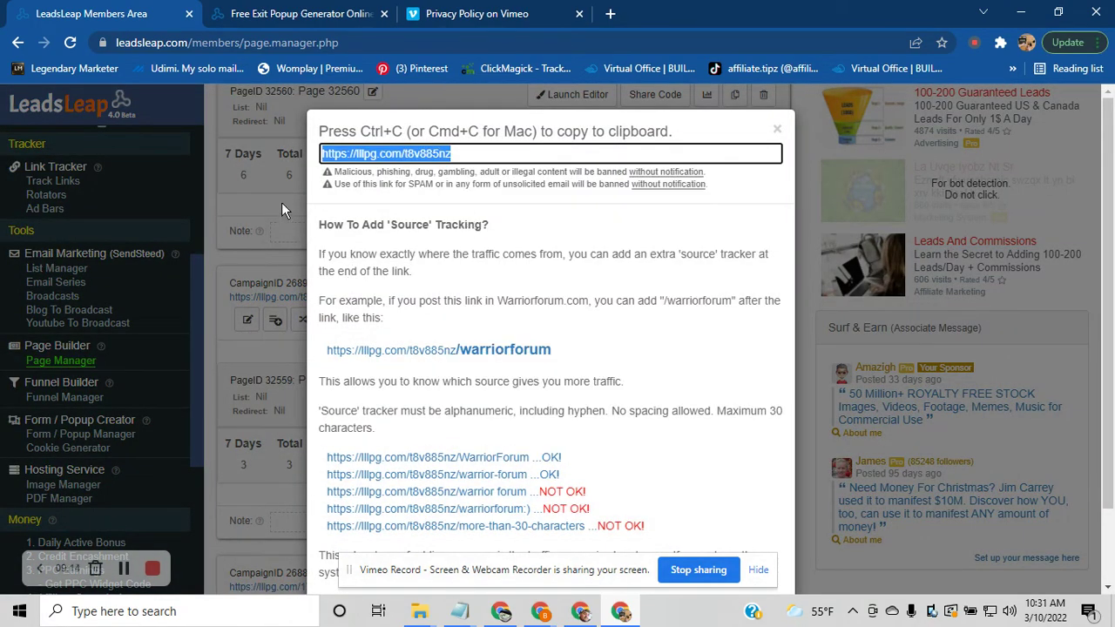
click(281, 209)
Return to the popup editor, close the list chooser, check the form's custom redirect URL, and close the list settings
click(305, 13)
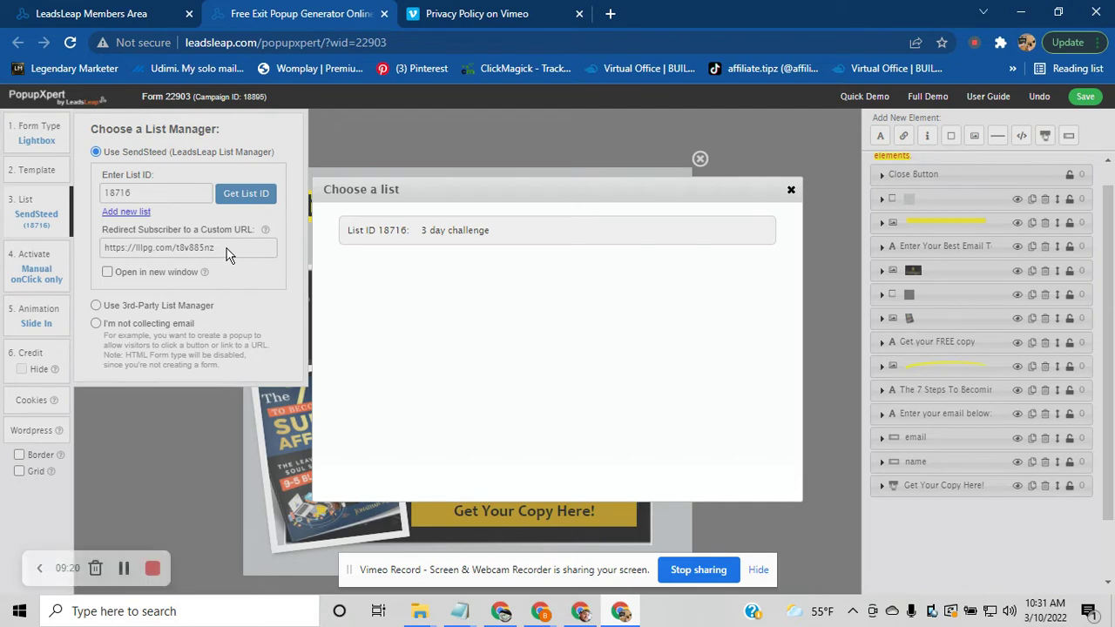
click(791, 192)
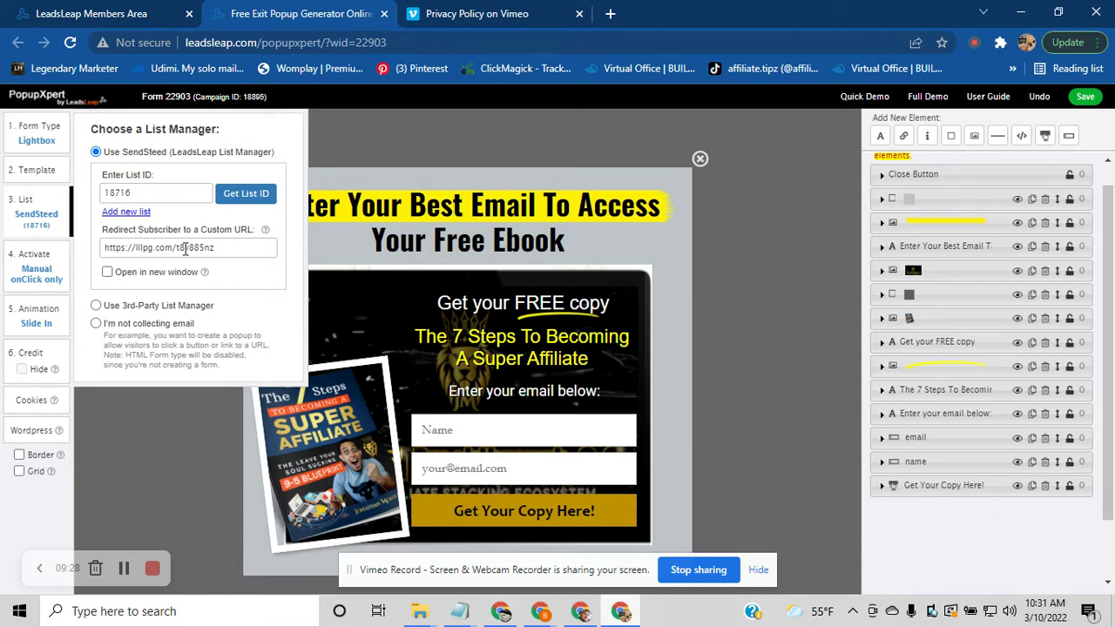
click(482, 127)
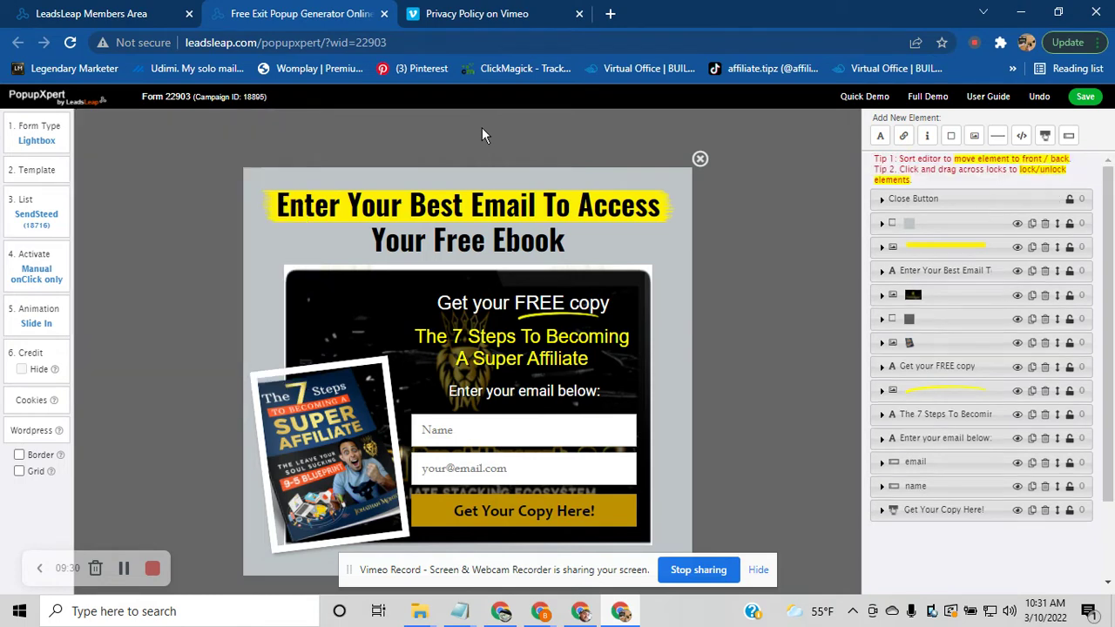
Close the popup editor, copy the 3 Day Challenge Sales Page campaign link in the Page Manager, and dismiss the link dialog
click(384, 14)
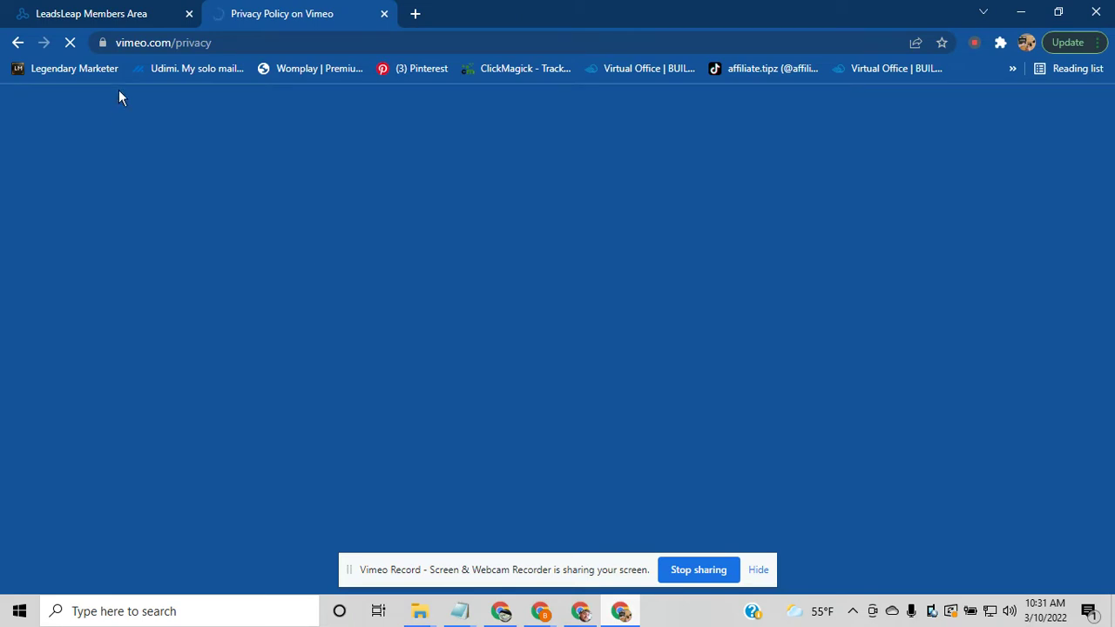
click(84, 9)
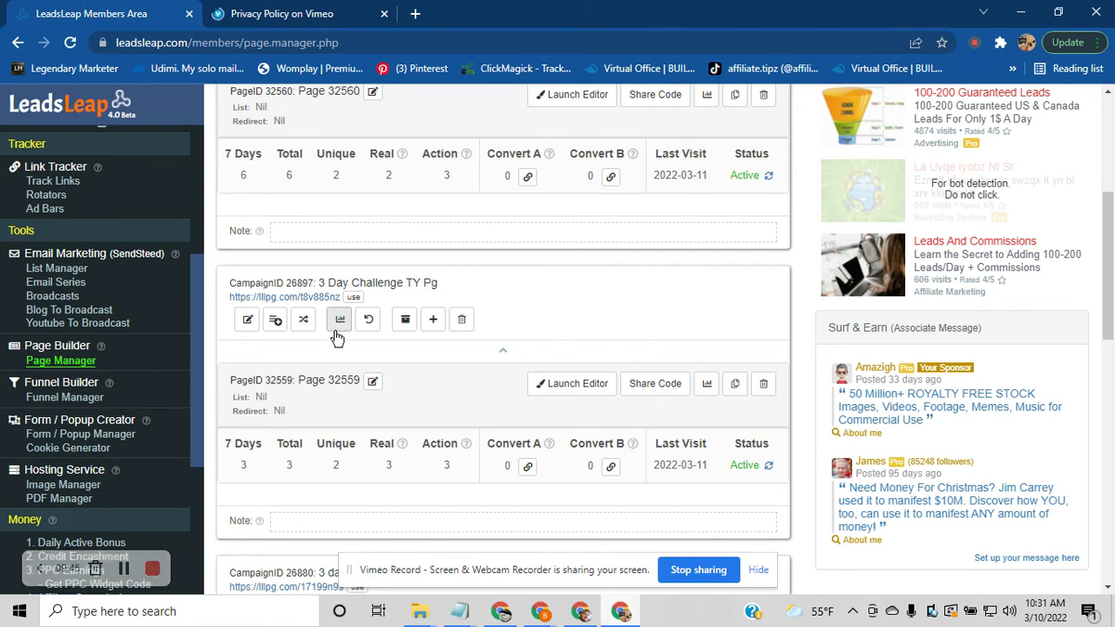
scroll(332, 316, up, 2)
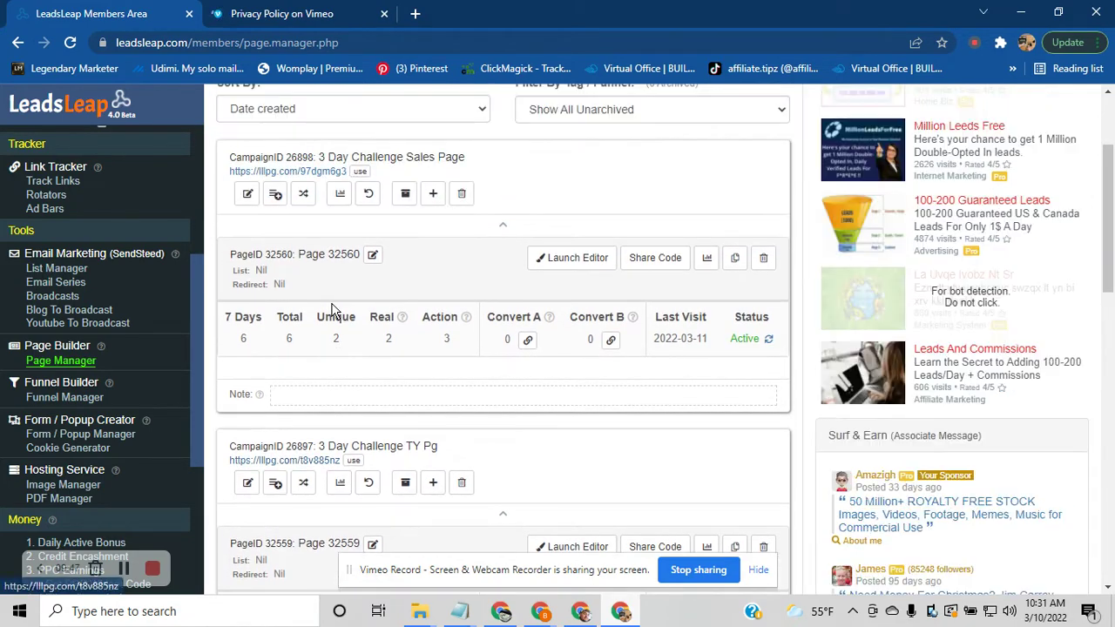
scroll(333, 296, up, 1)
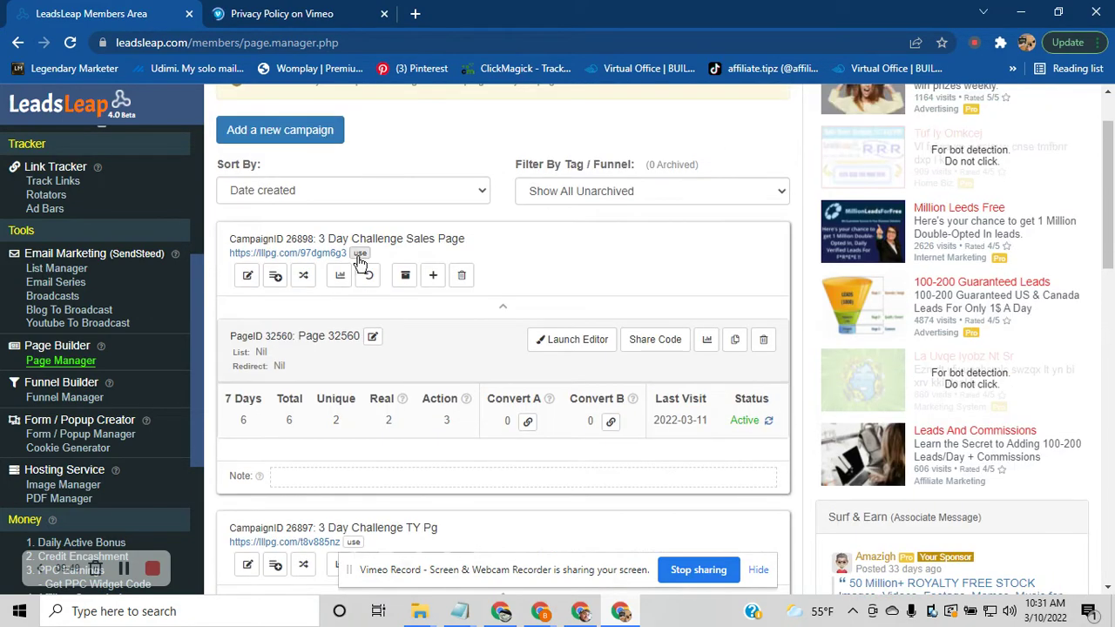
click(360, 257)
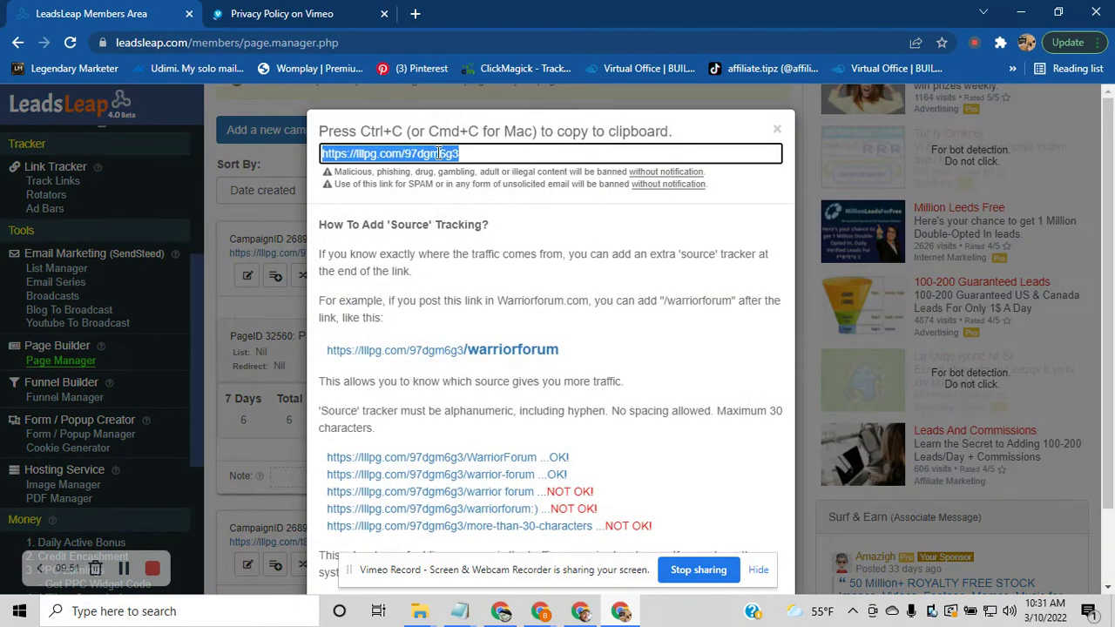
right_click(438, 153)
click(472, 219)
click(278, 448)
Open the 3 Day Challenge TY Pg page in the editor, check the YES! SHOW ME HOW! button's type and destination, and close without saving
scroll(389, 452, down, 2)
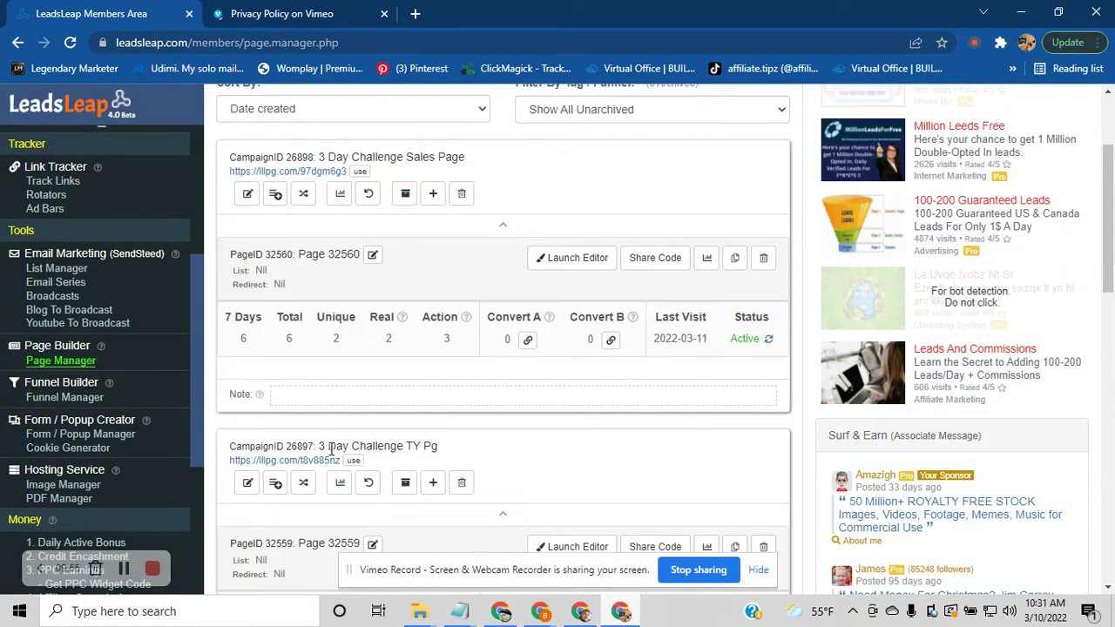
scroll(389, 452, down, 4)
click(577, 228)
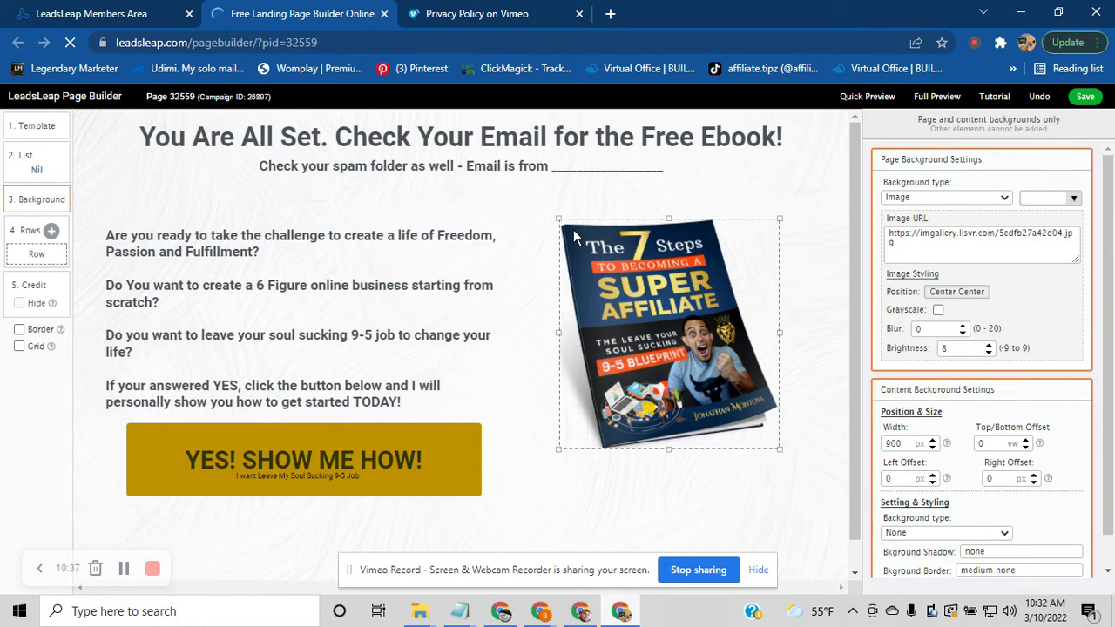
click(444, 470)
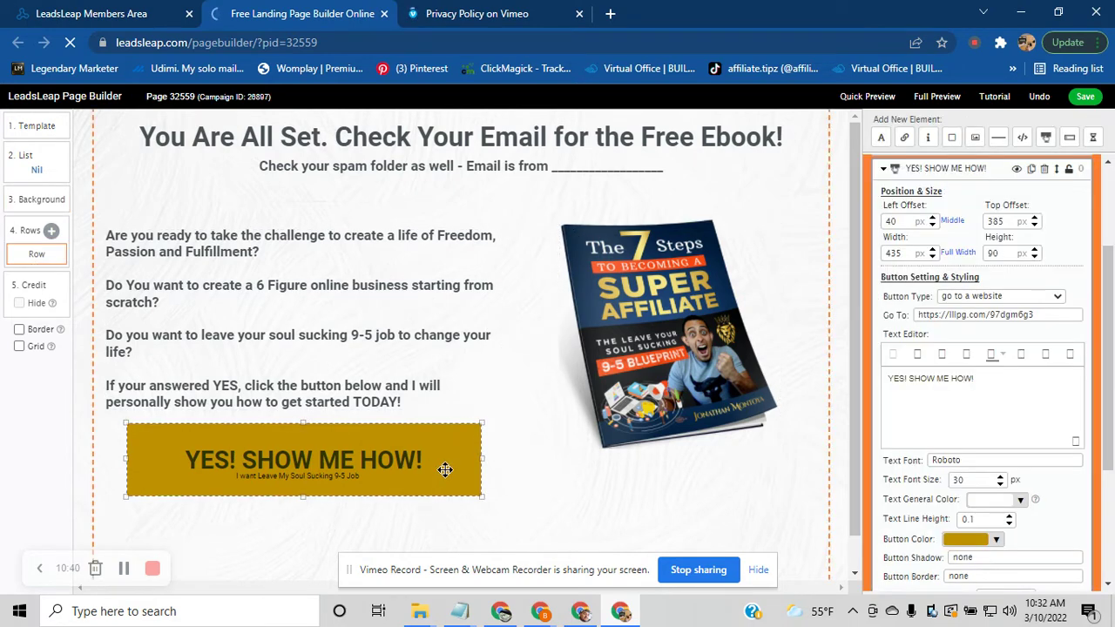
click(960, 299)
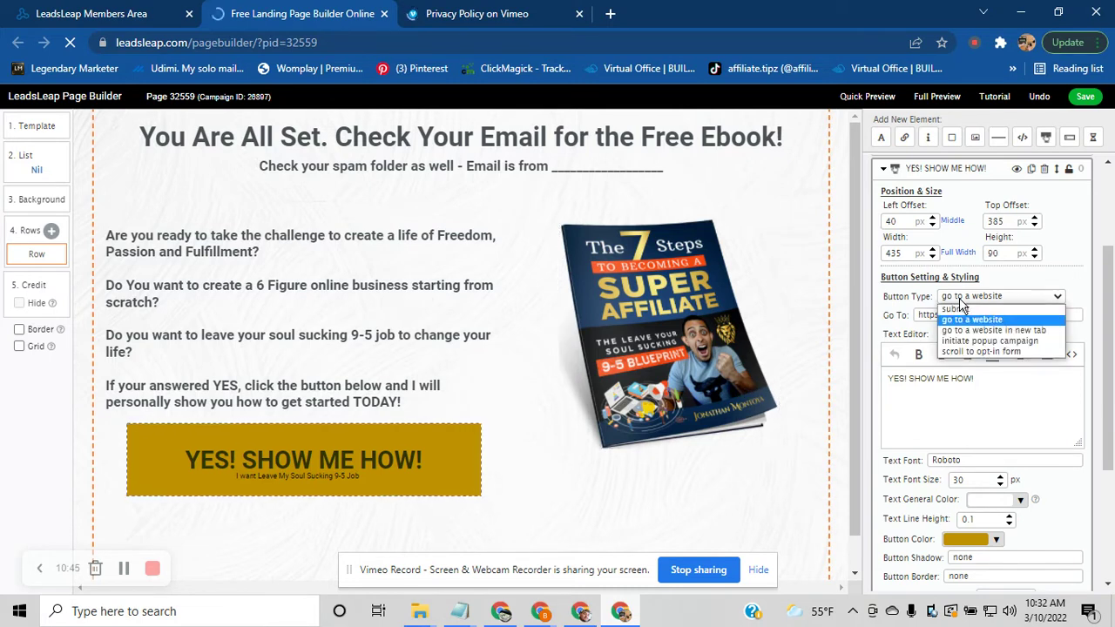
click(959, 300)
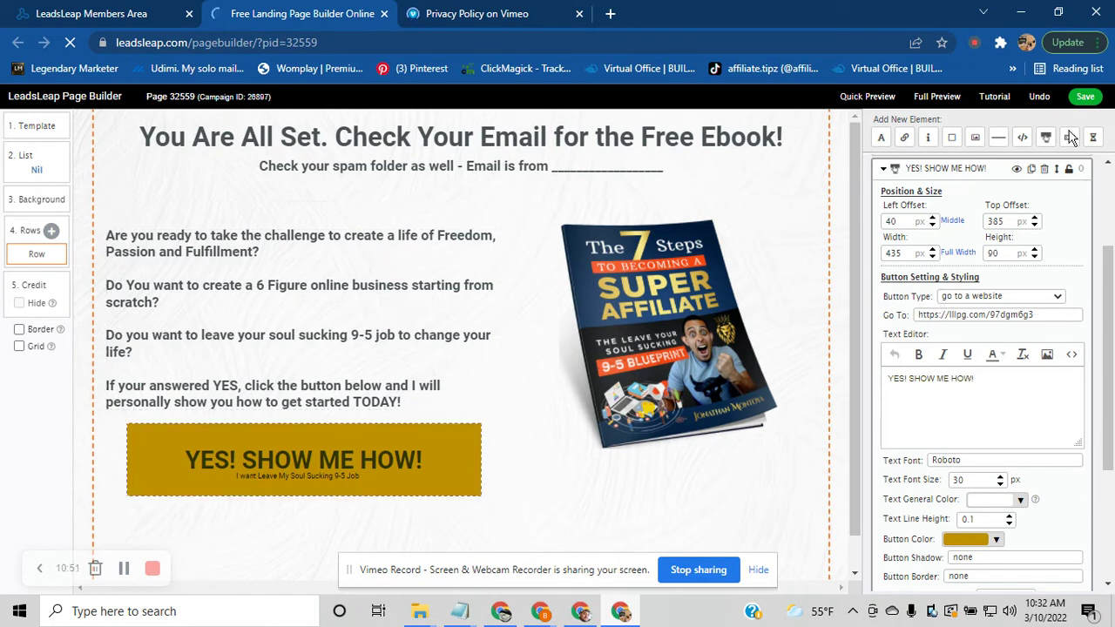
click(381, 14)
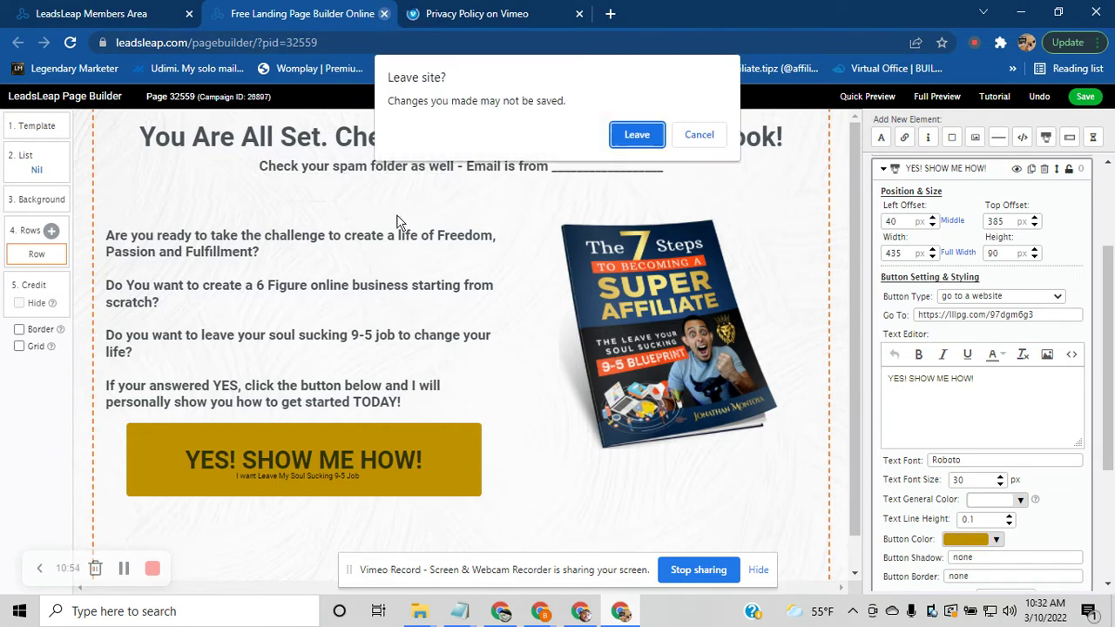
click(634, 136)
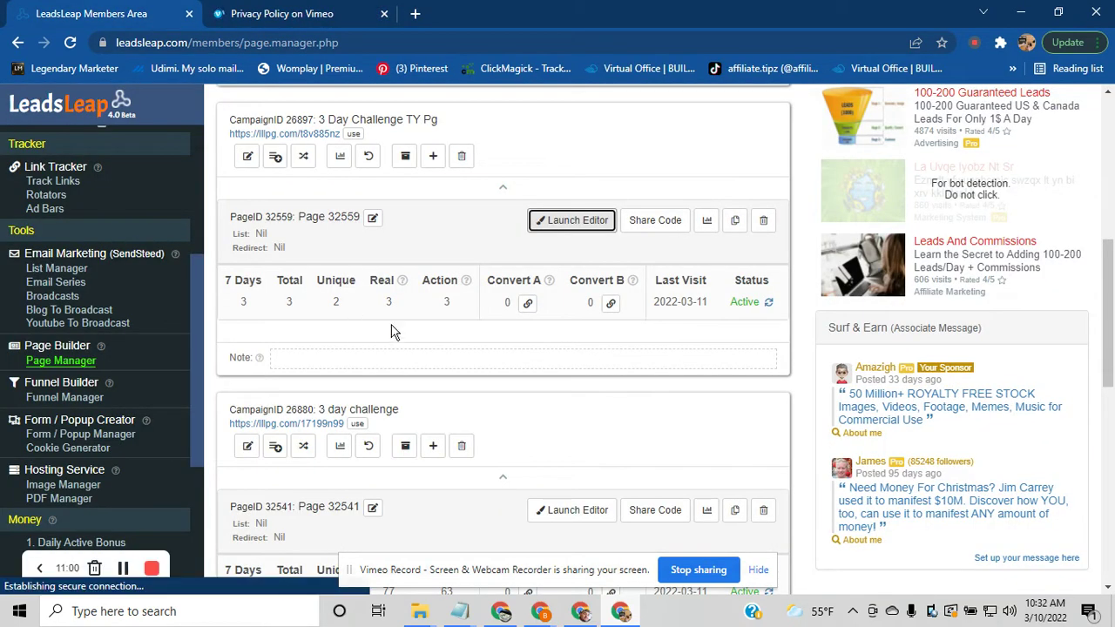
Open the 3 Day Challenge Sales Page in the editor and examine its video embed code and upper Get Started Today! button destination
scroll(387, 338, up, 6)
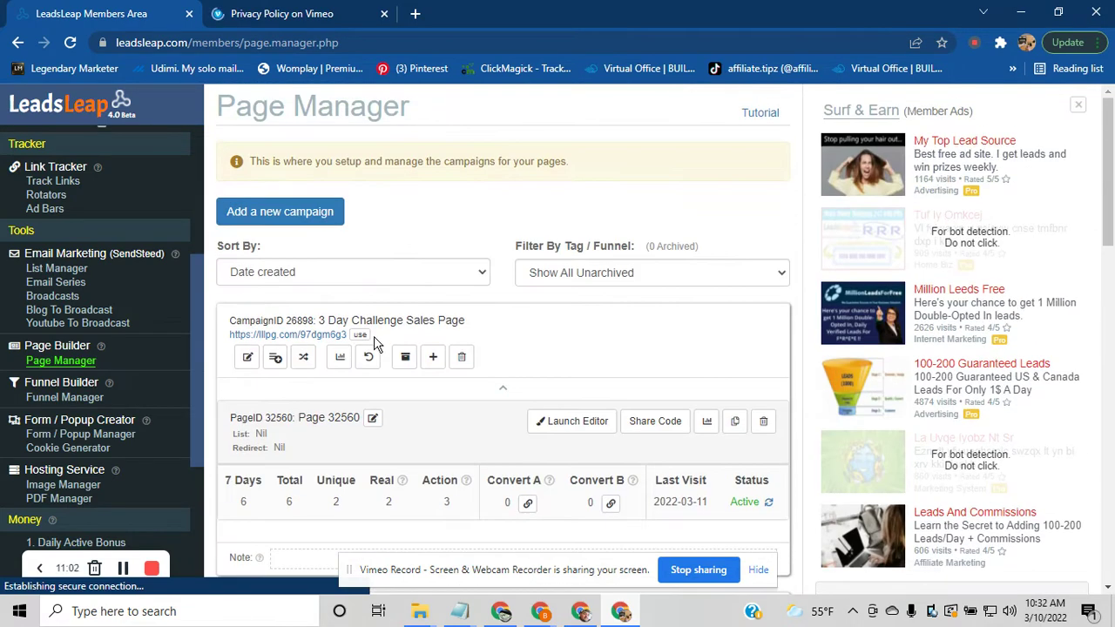
click(570, 422)
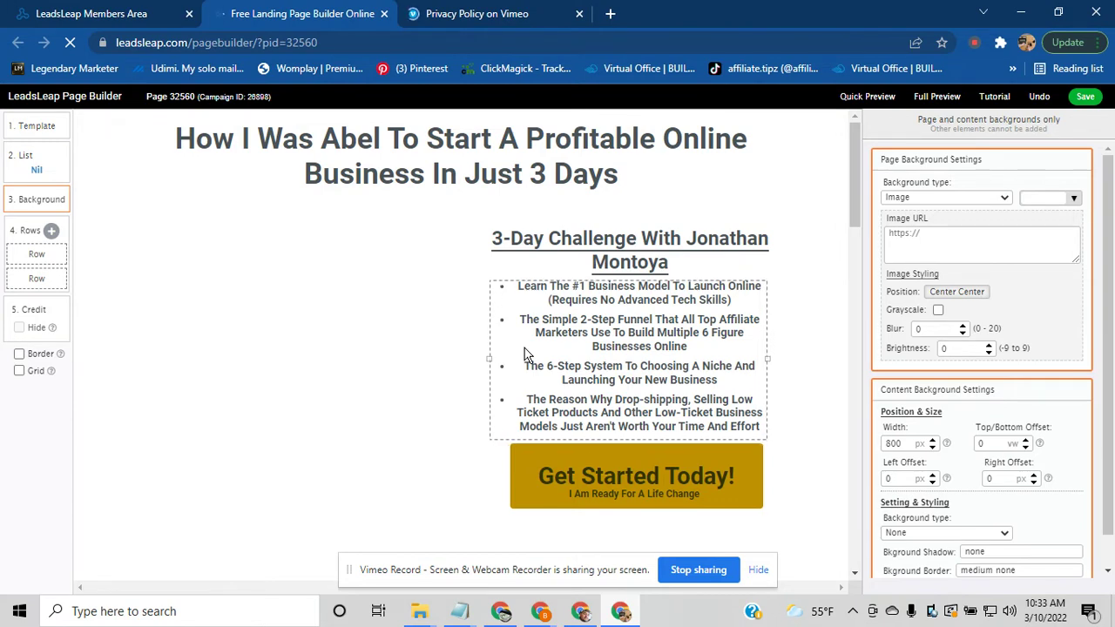
scroll(375, 422, down, 3)
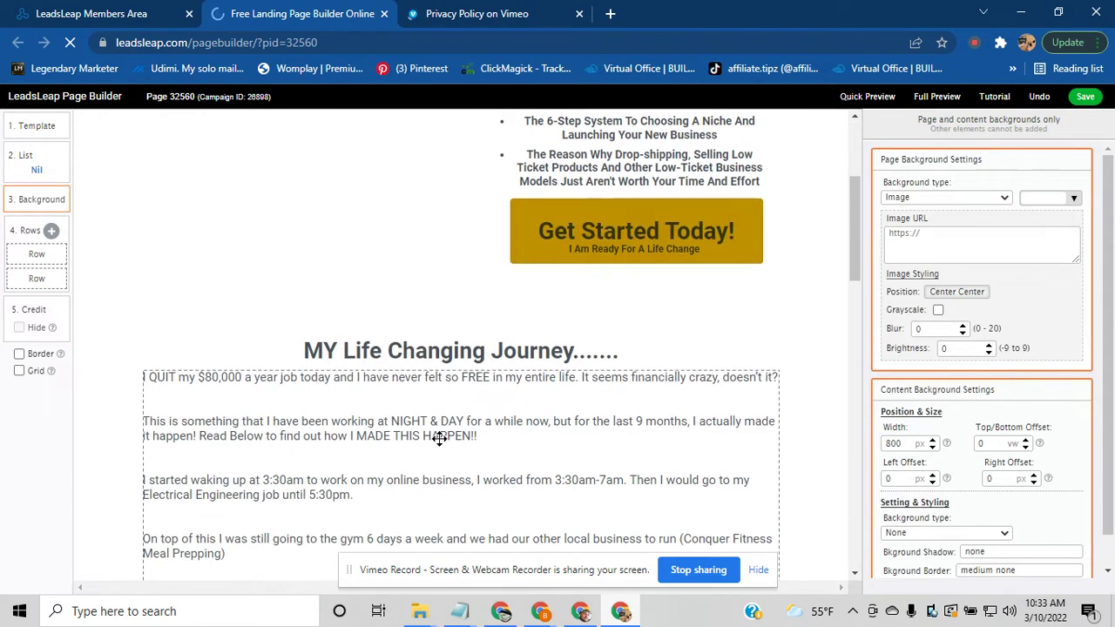
scroll(431, 427, up, 3)
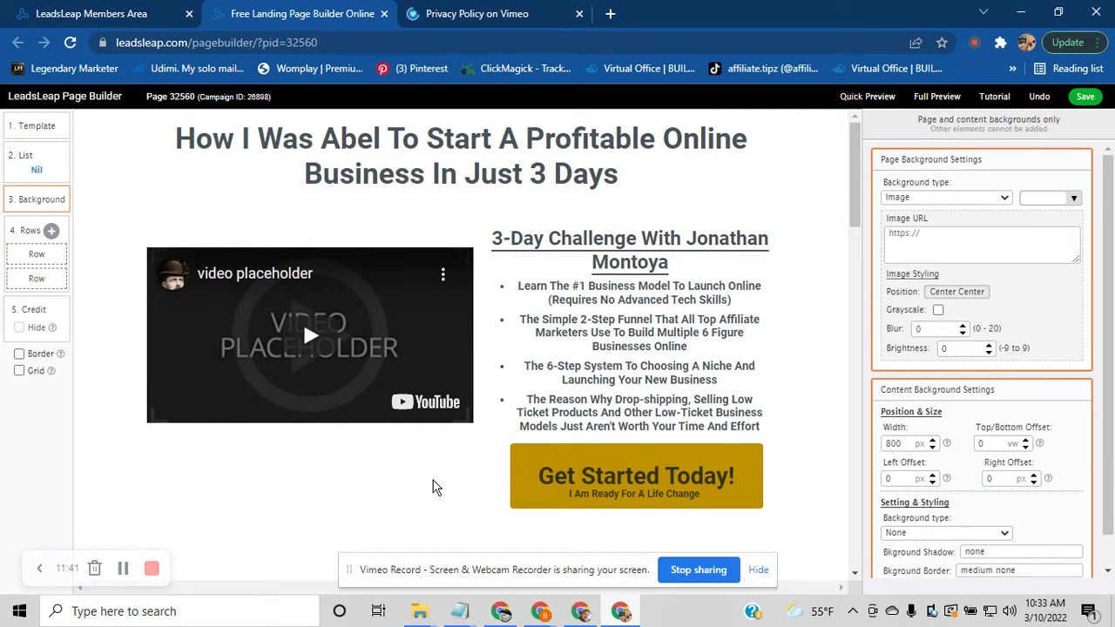
click(379, 308)
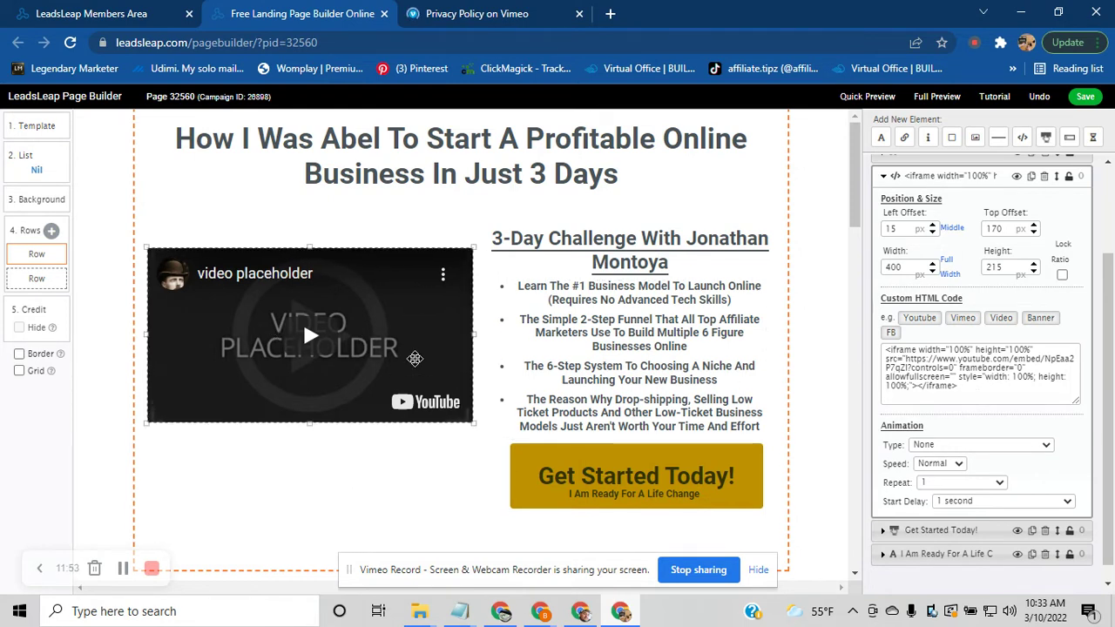
click(598, 468)
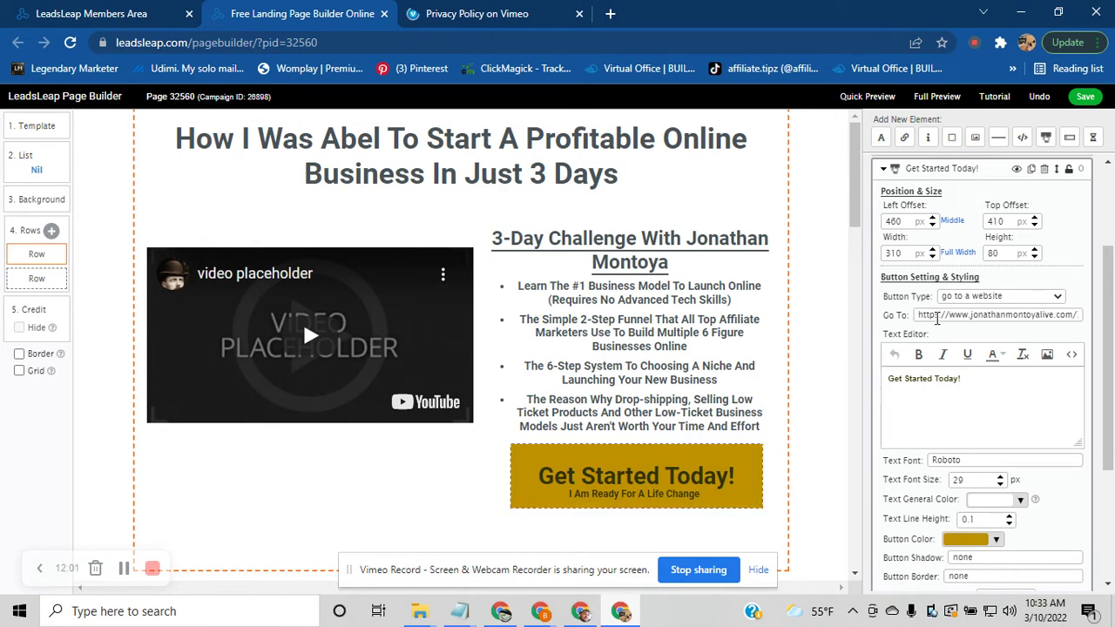
Switch to the affiliate dashboard in the other browser window and show the list of available referral links
click(581, 615)
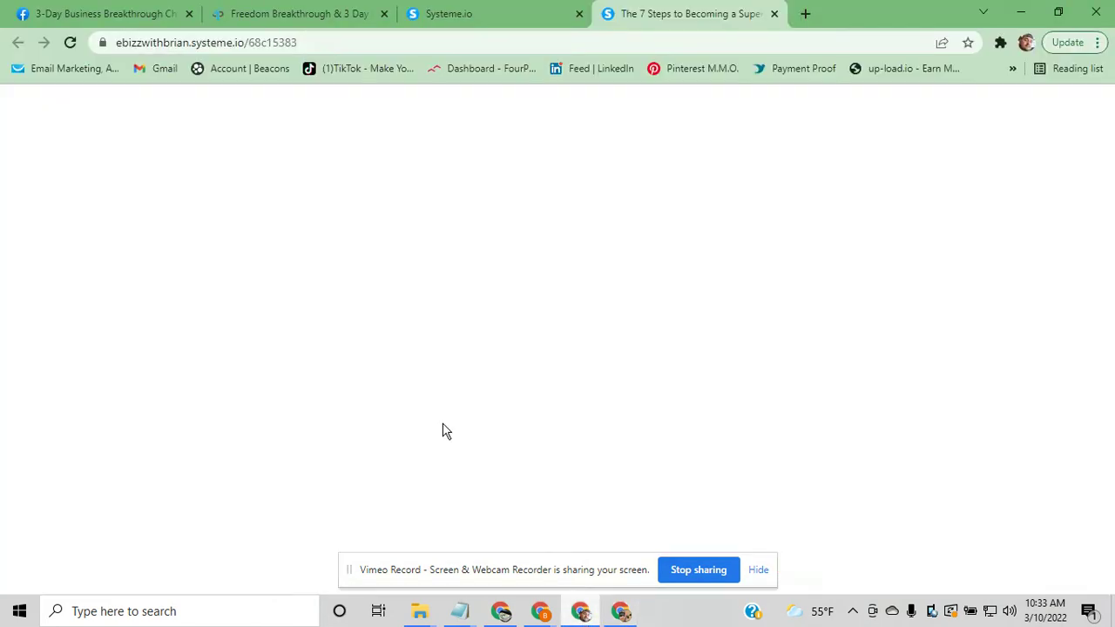
click(250, 11)
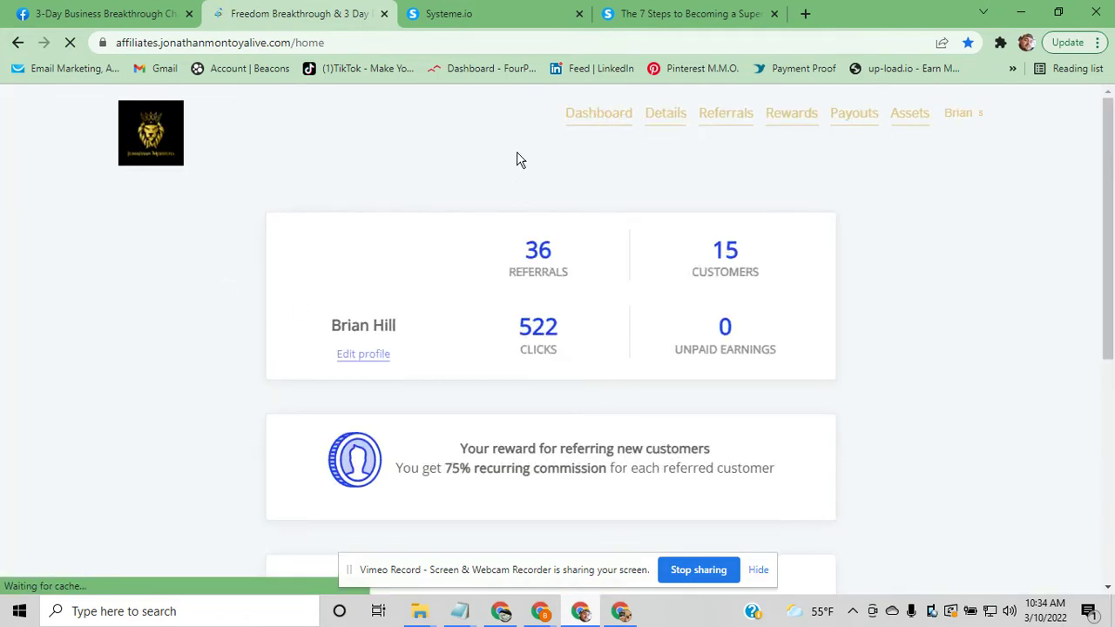
scroll(516, 159, down, 5)
click(316, 254)
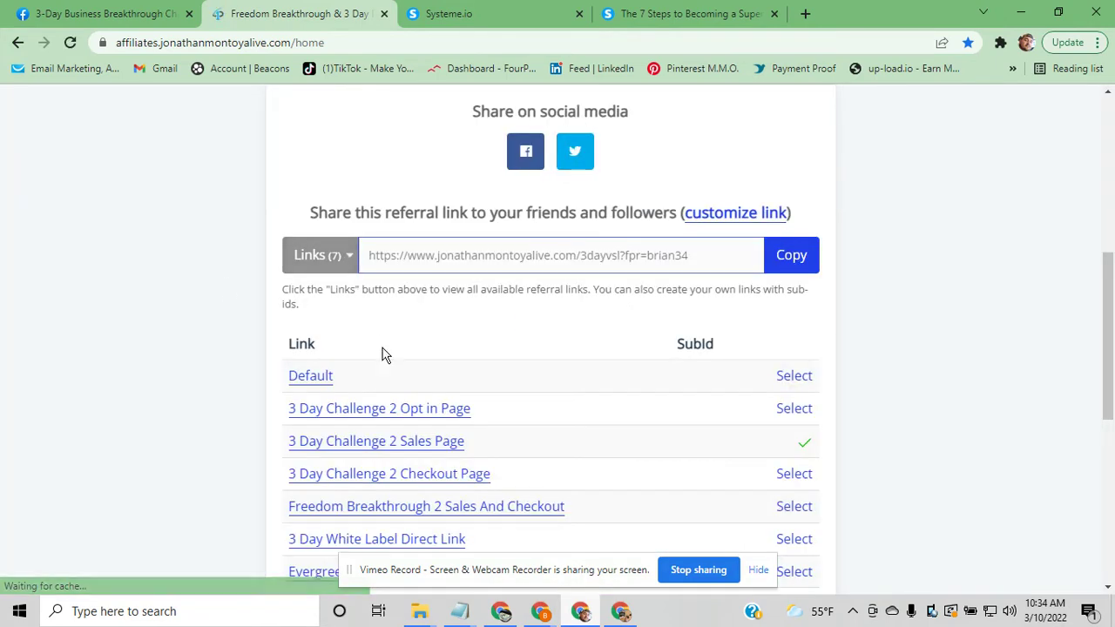
scroll(430, 418, down, 1)
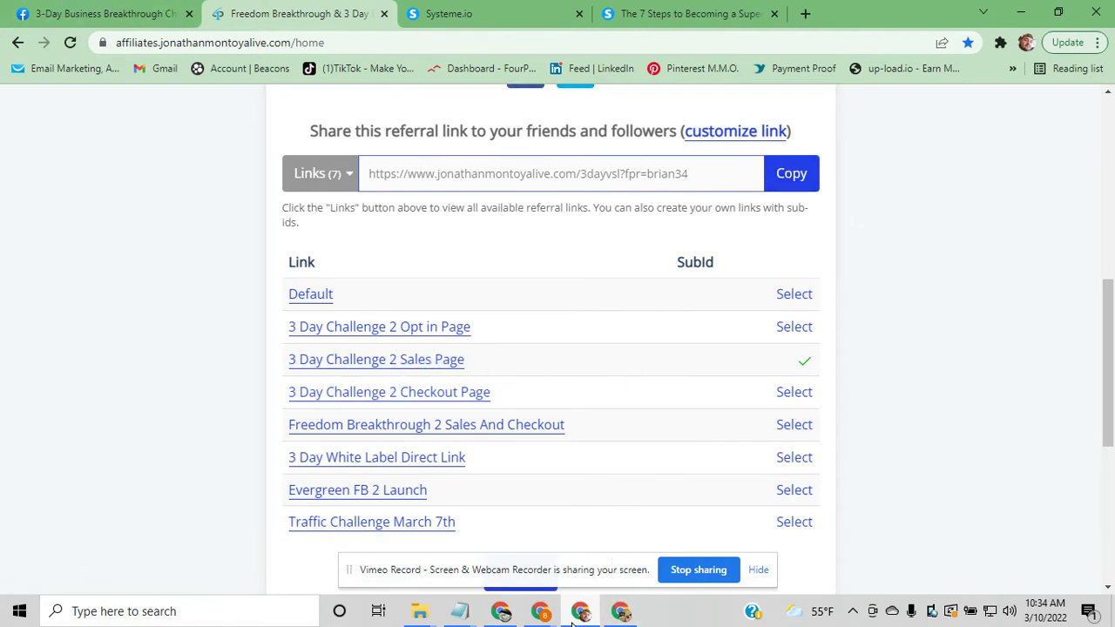
Return to the sales page editor, check the destination of the Get Started Today! button at the page's end, and close the editor without saving
click(620, 613)
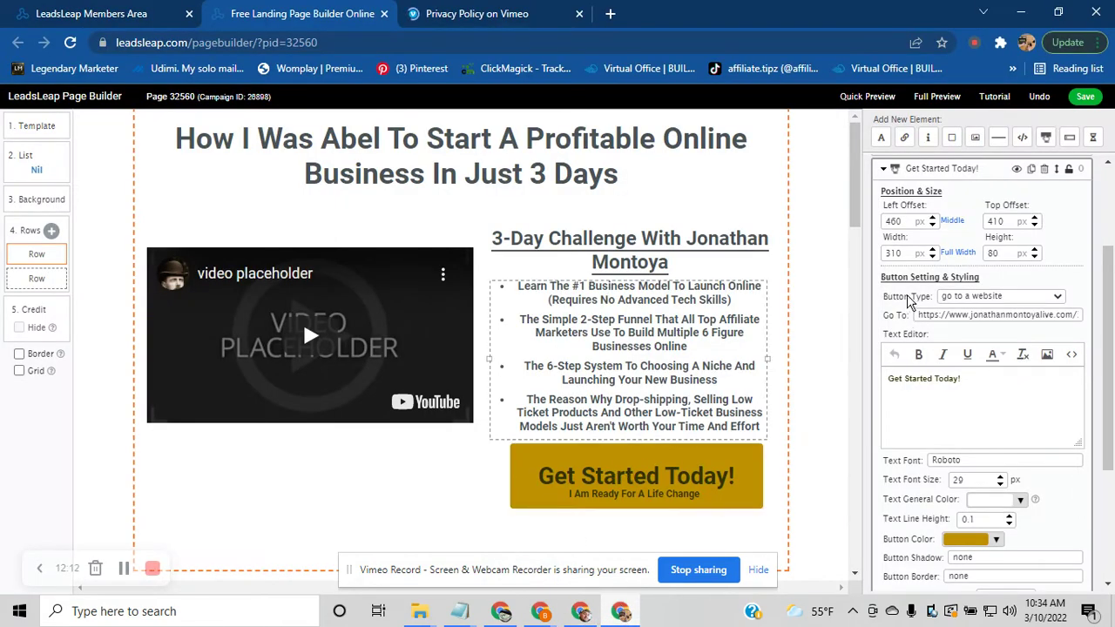
scroll(525, 436, down, 3)
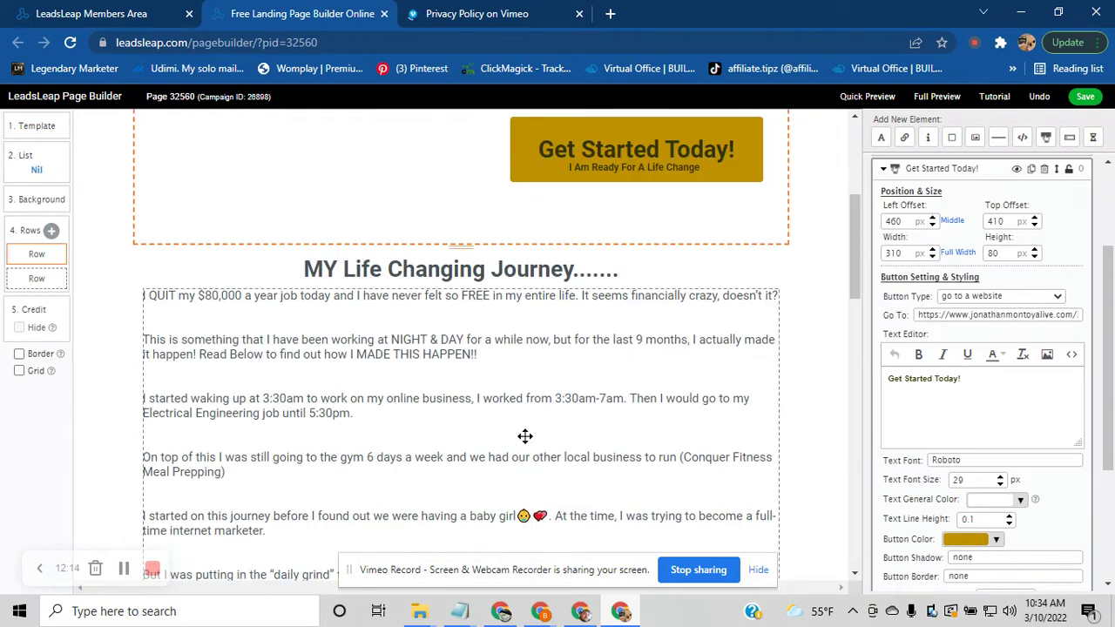
scroll(525, 435, down, 15)
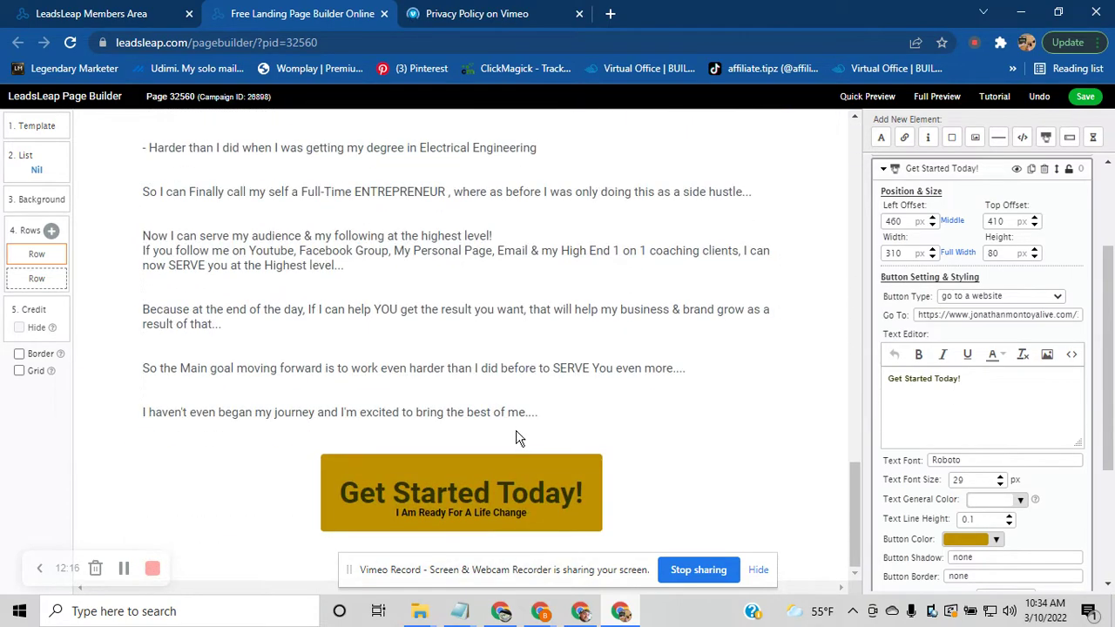
click(421, 484)
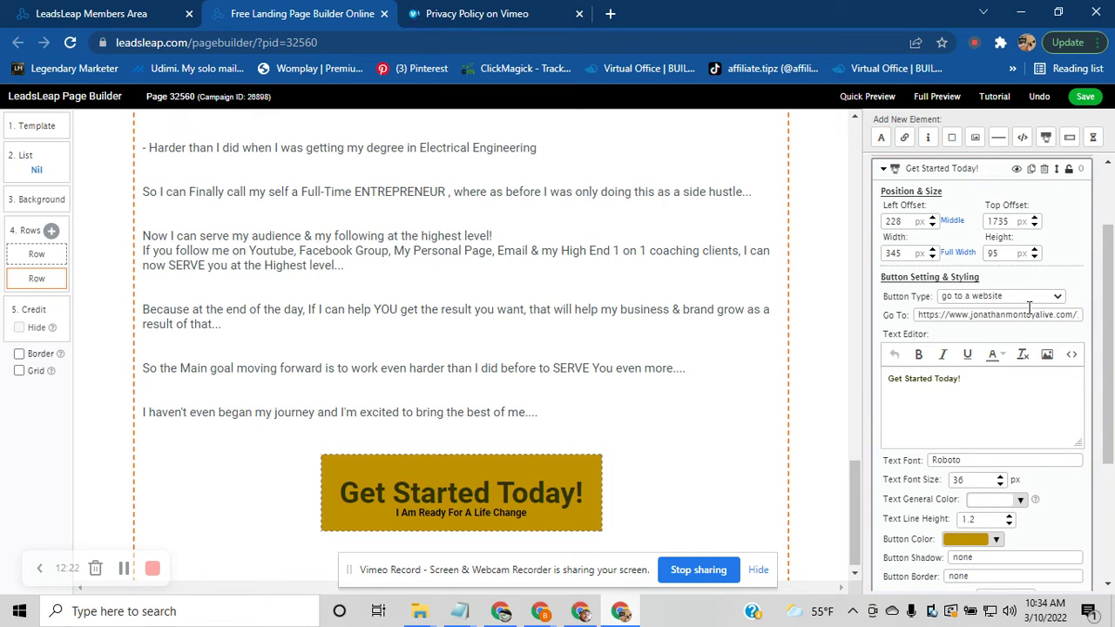
scroll(534, 494, up, 6)
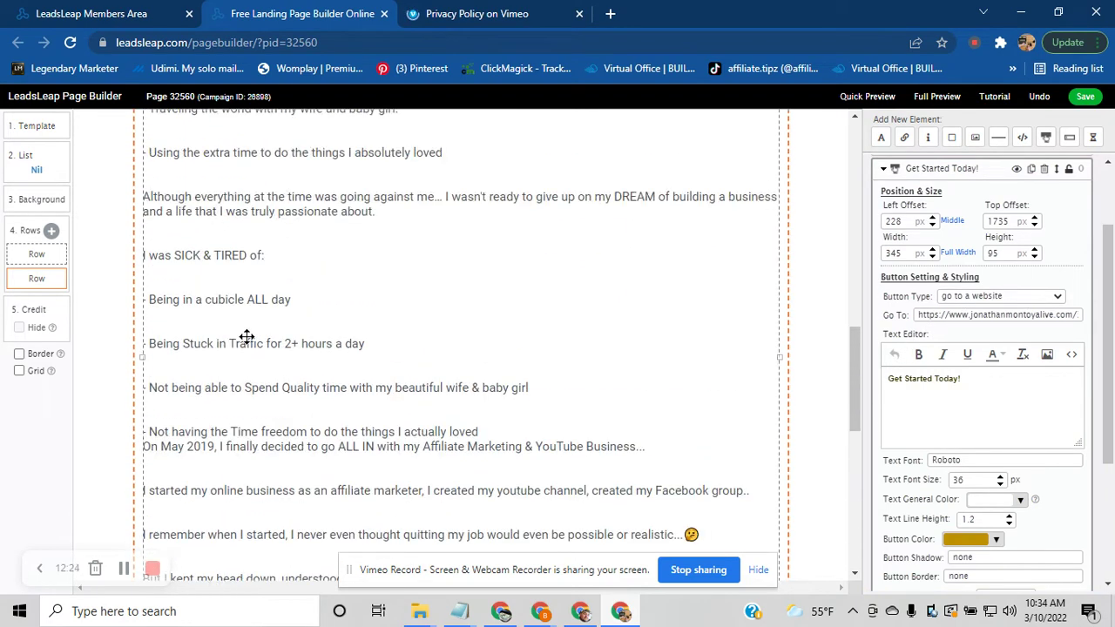
scroll(244, 392, up, 4)
scroll(313, 393, up, 3)
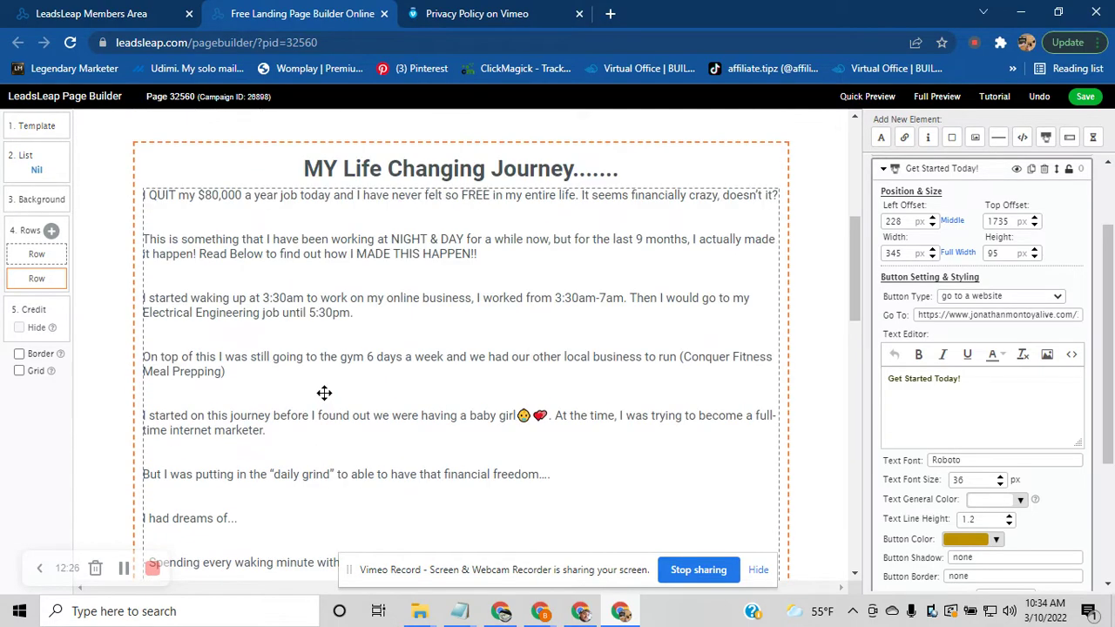
scroll(324, 392, up, 3)
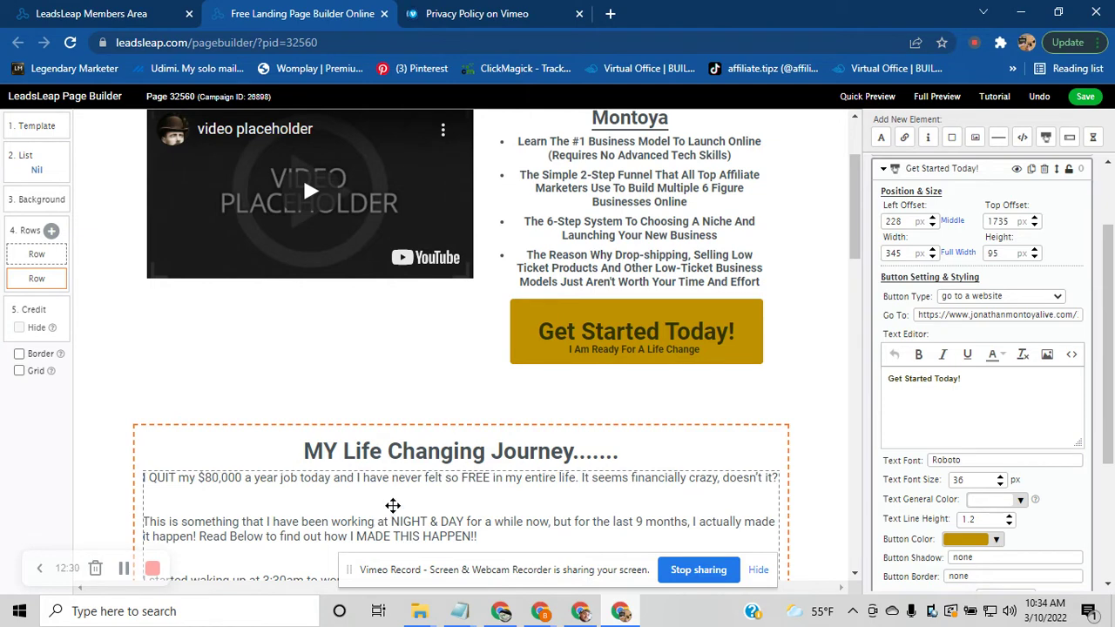
scroll(392, 505, up, 2)
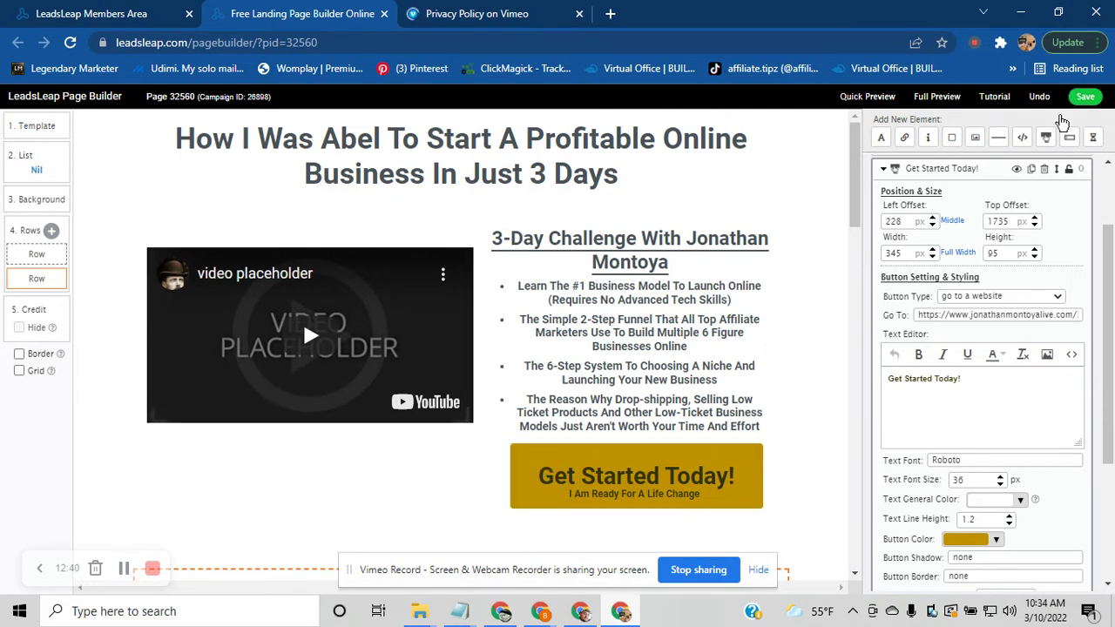
click(383, 13)
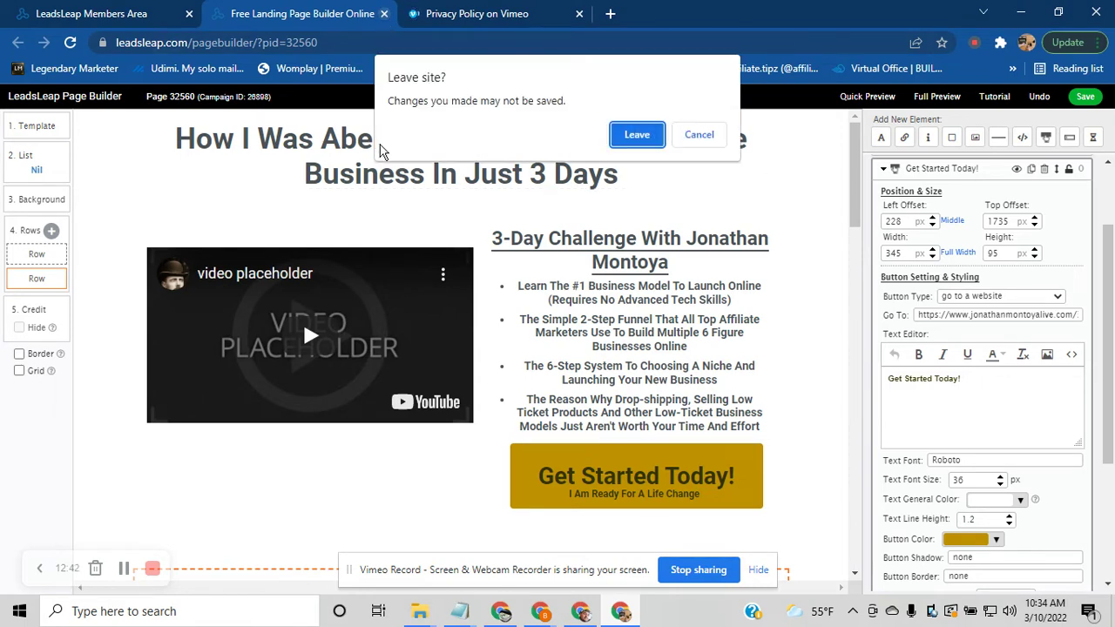
click(648, 140)
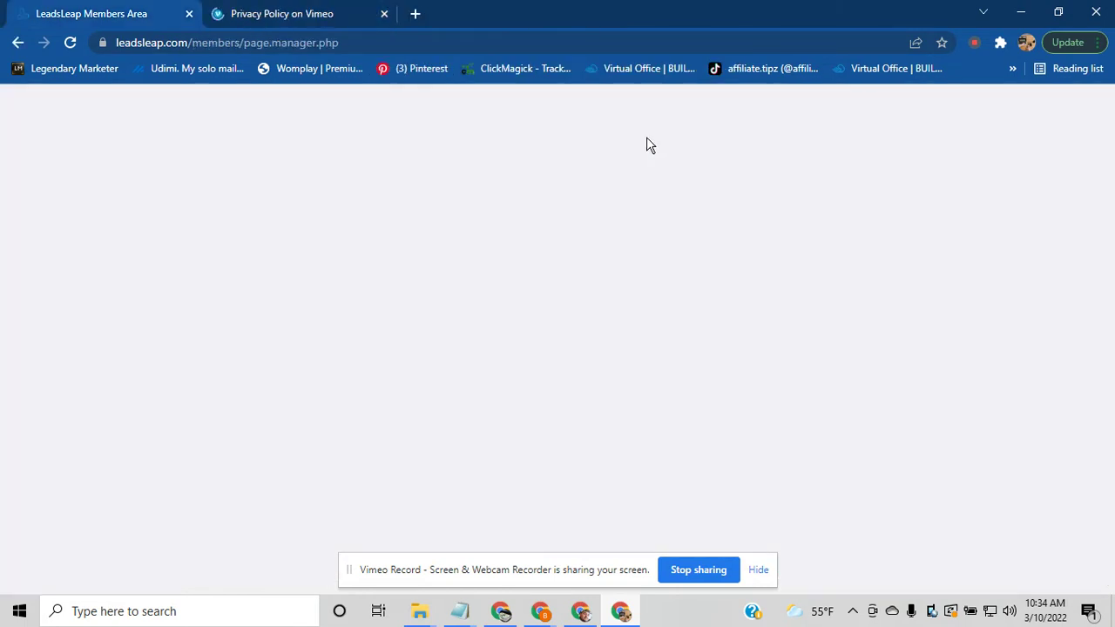
Review the campaigns in the Page Manager, from the 3 Day Challenge Sales Page down to the leads leap copy page
scroll(387, 381, down, 1)
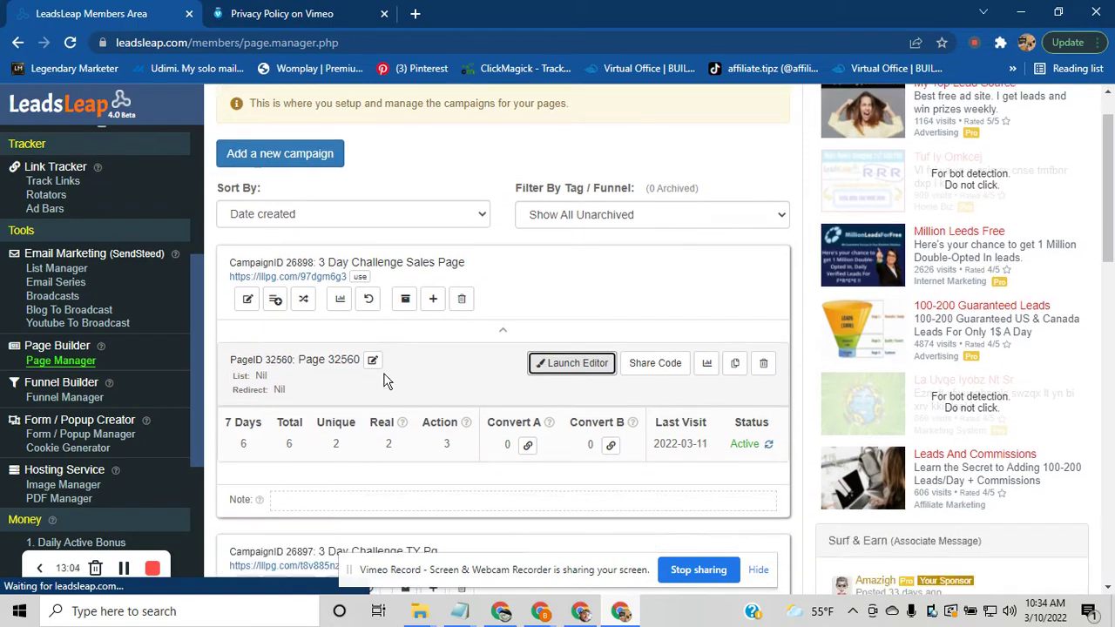
scroll(375, 374, down, 5)
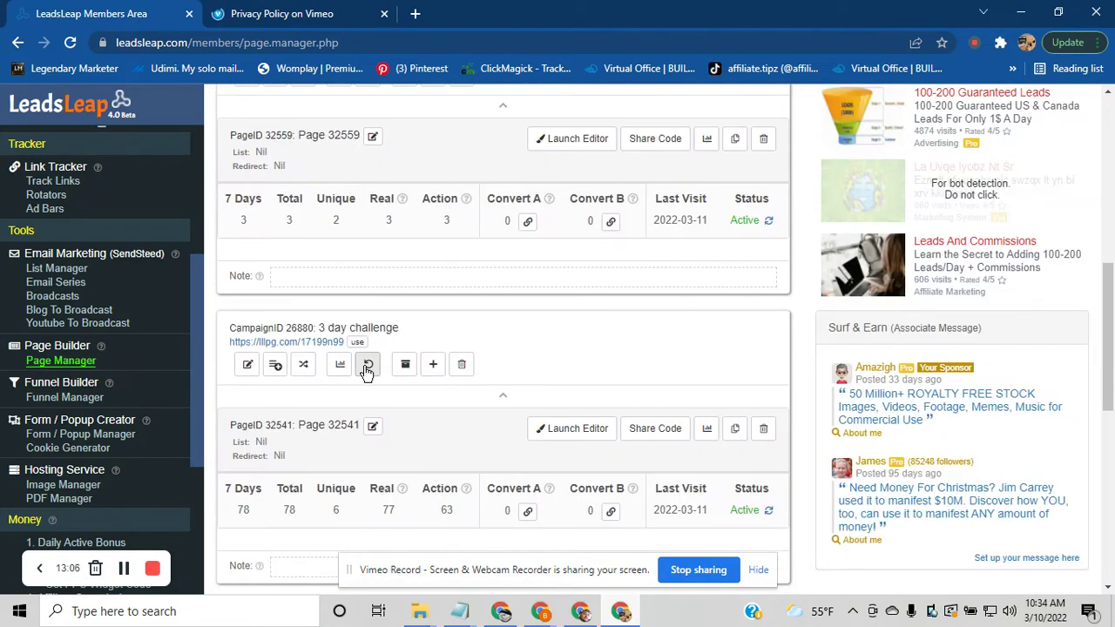
scroll(313, 365, down, 3)
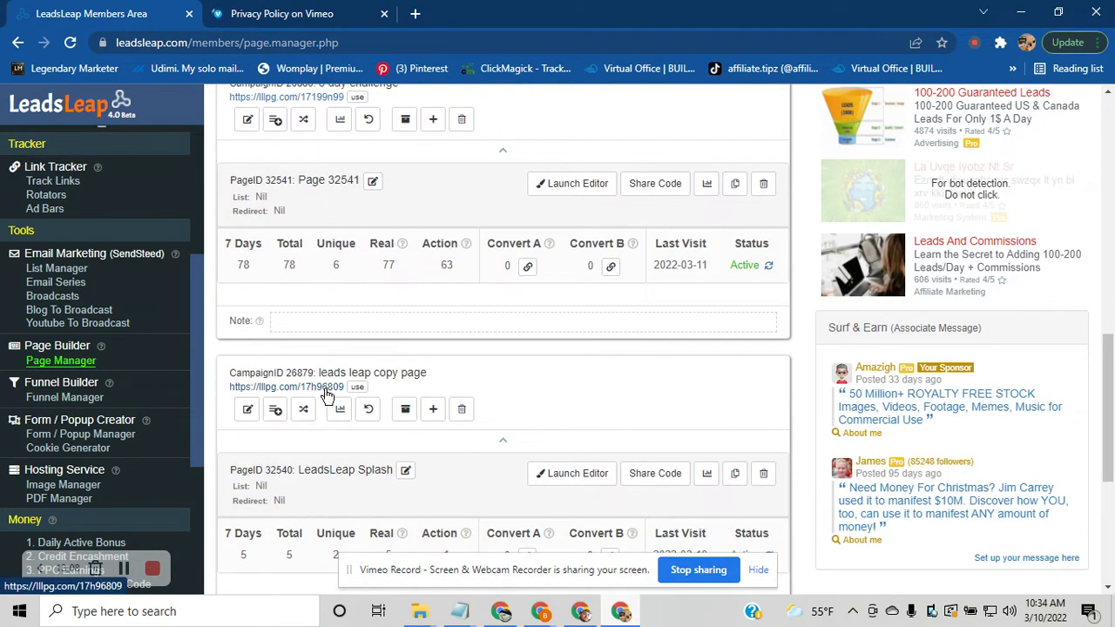
scroll(331, 383, up, 2)
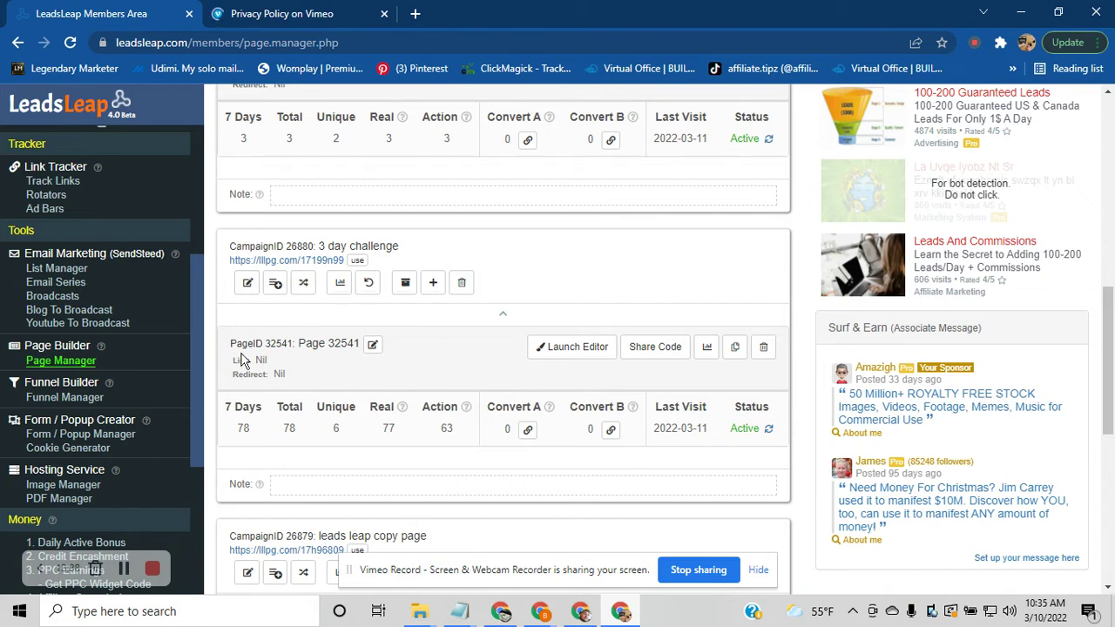
scroll(567, 363, up, 8)
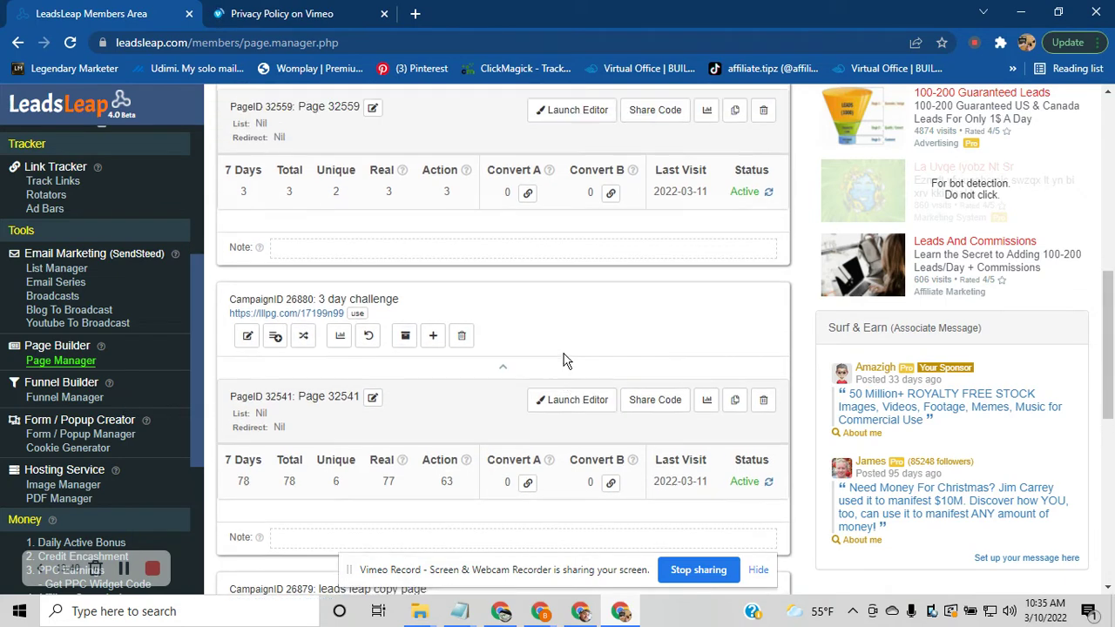
scroll(111, 262, up, 4)
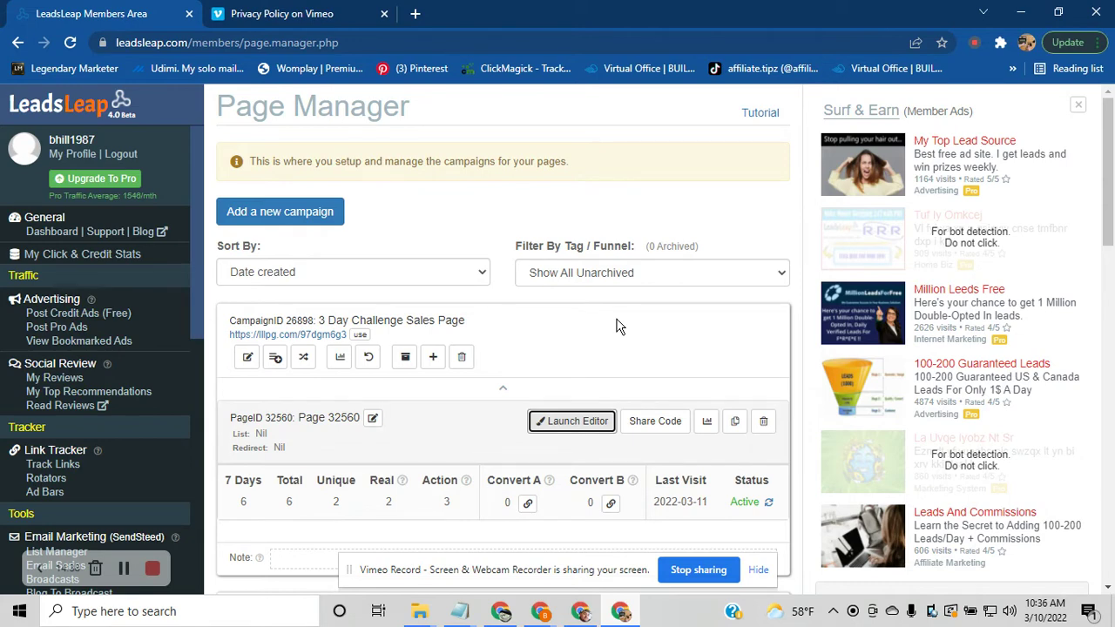
Examine the members area's navigation for its advertising, tracking, email, page-building and earning options, including Credit Encashment and Affiliate Commissions
scroll(106, 332, down, 5)
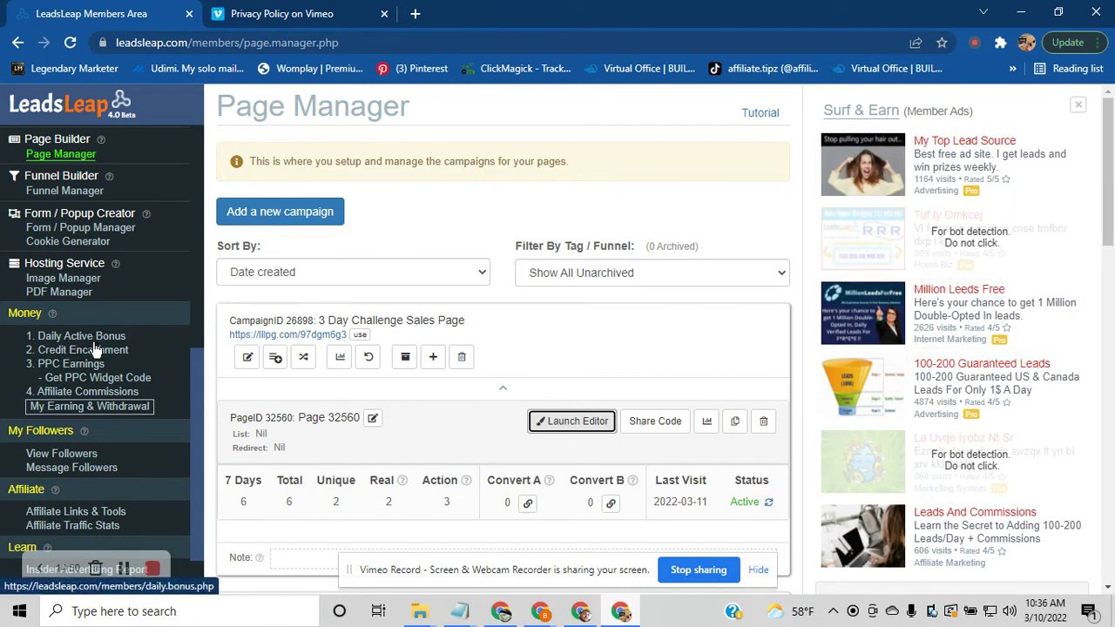
mouse_move(403, 482)
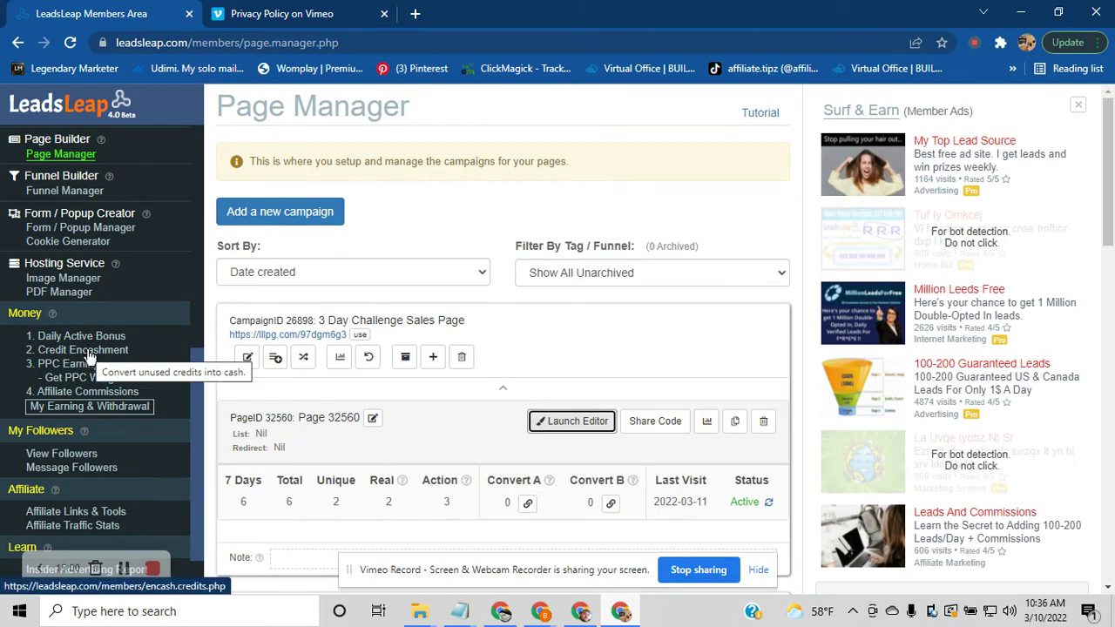
scroll(77, 225, up, 1)
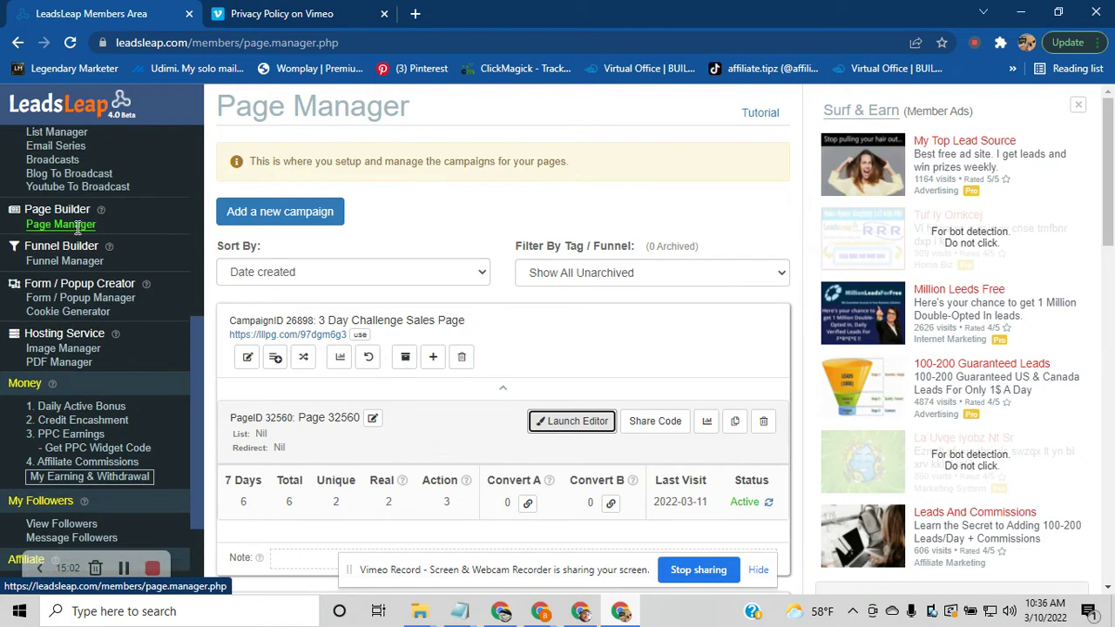
scroll(78, 224, up, 3)
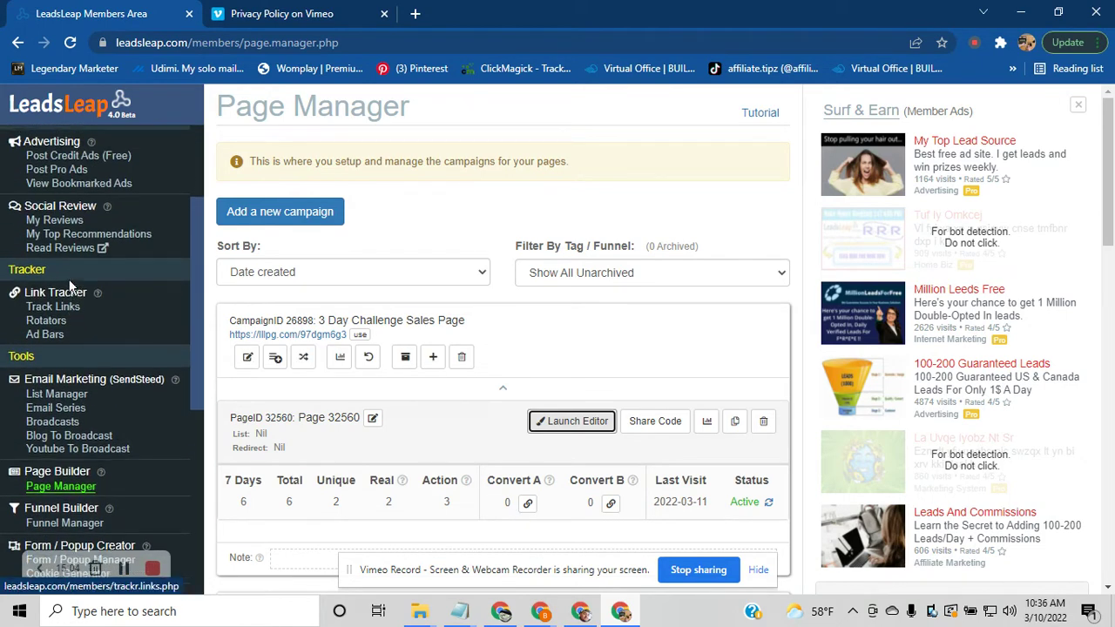
scroll(70, 286, up, 1)
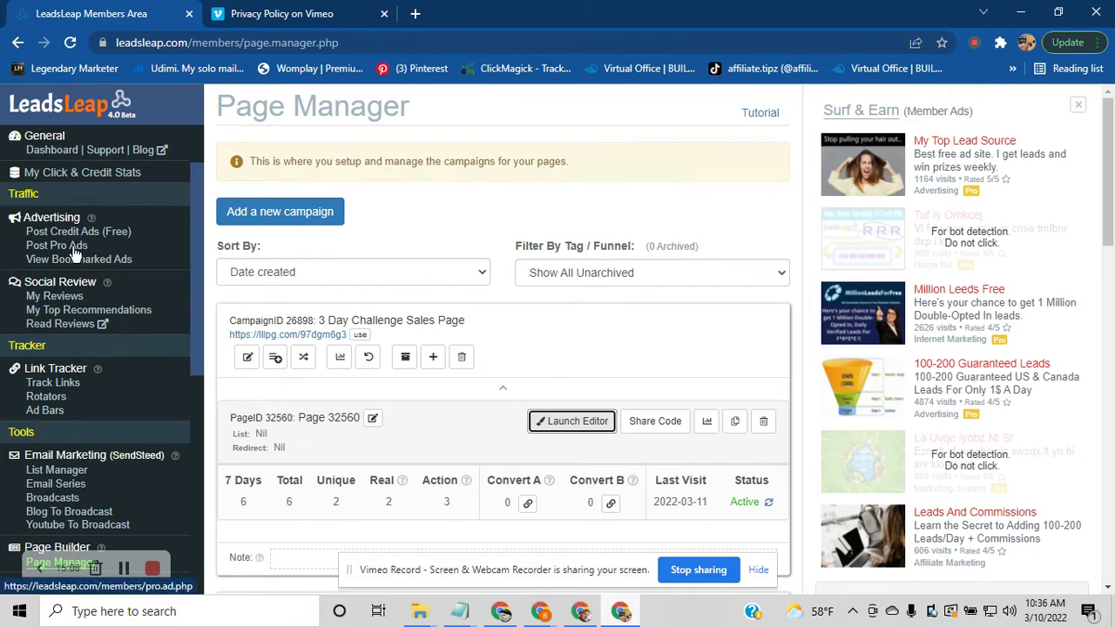
scroll(74, 344, down, 4)
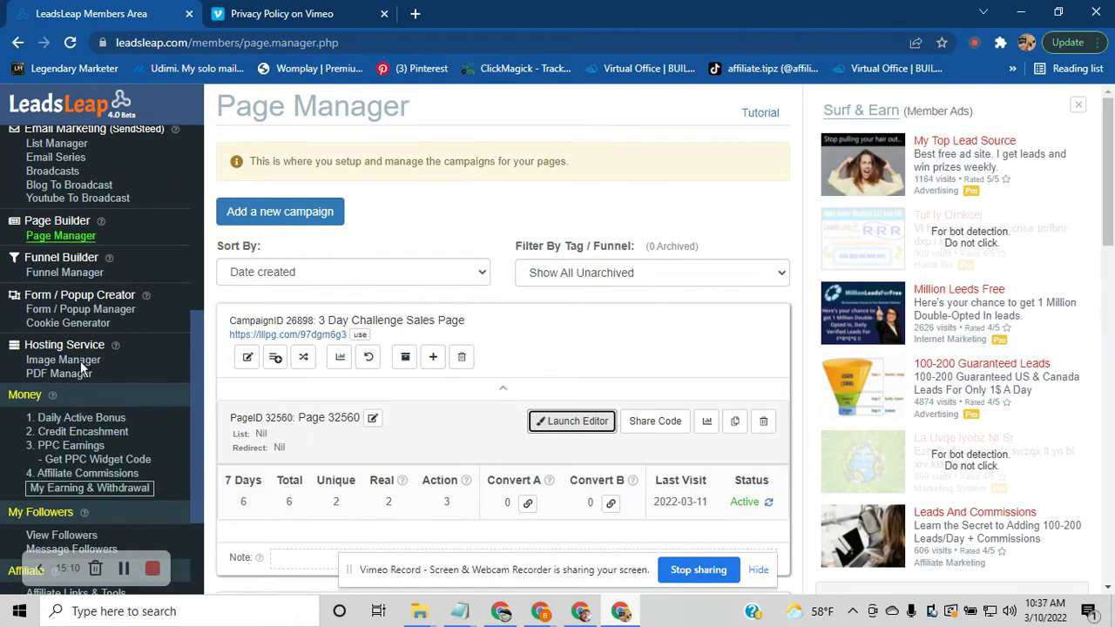
scroll(80, 363, down, 1)
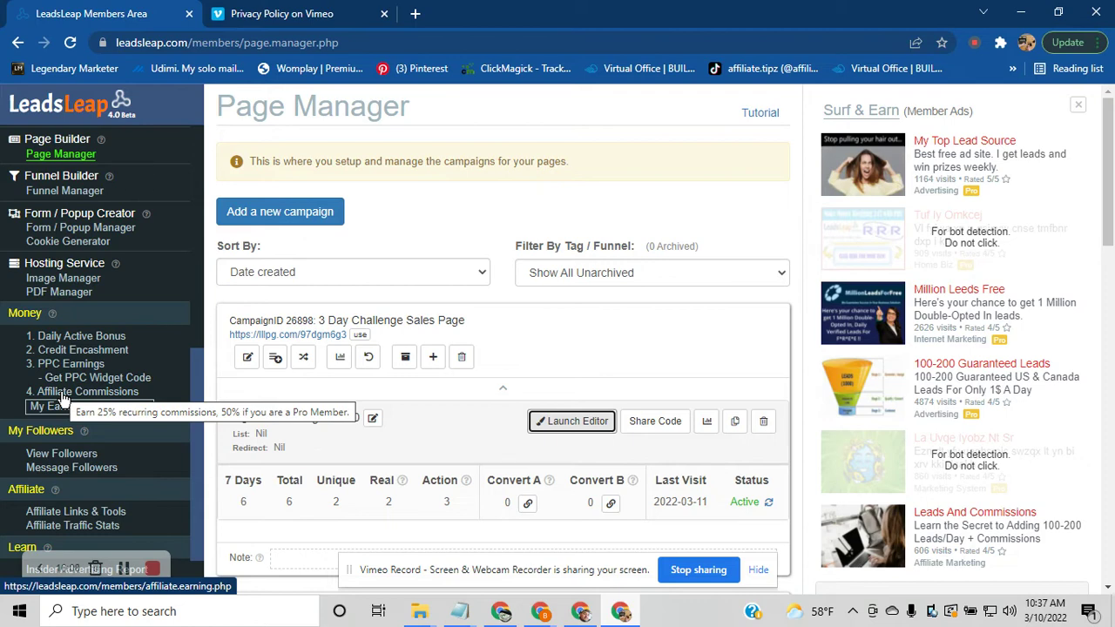
scroll(121, 371, up, 3)
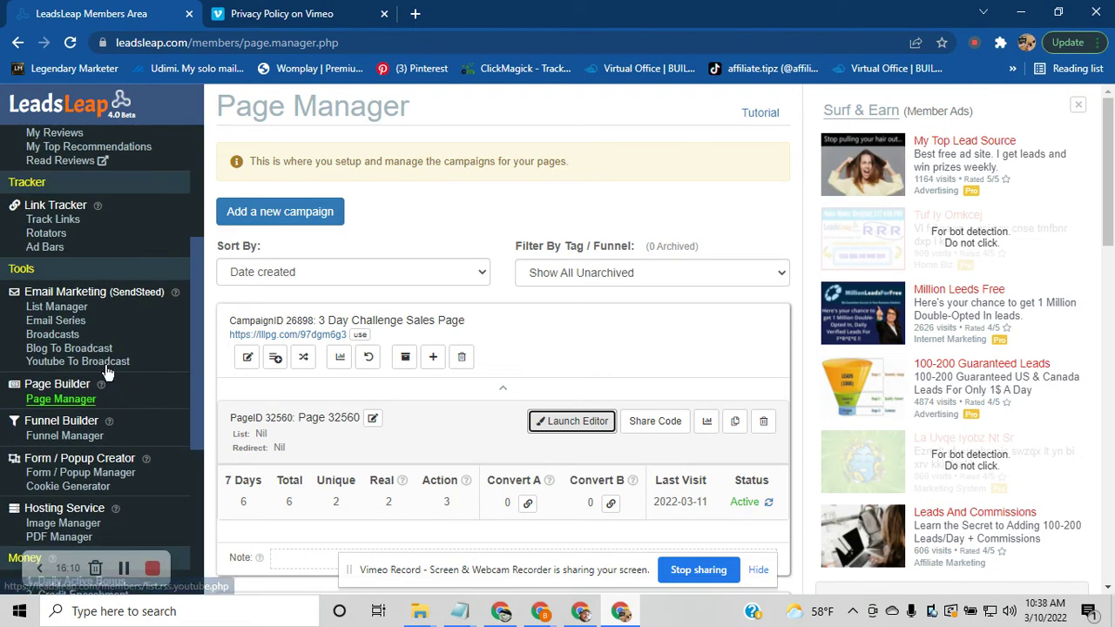
scroll(91, 334, up, 1)
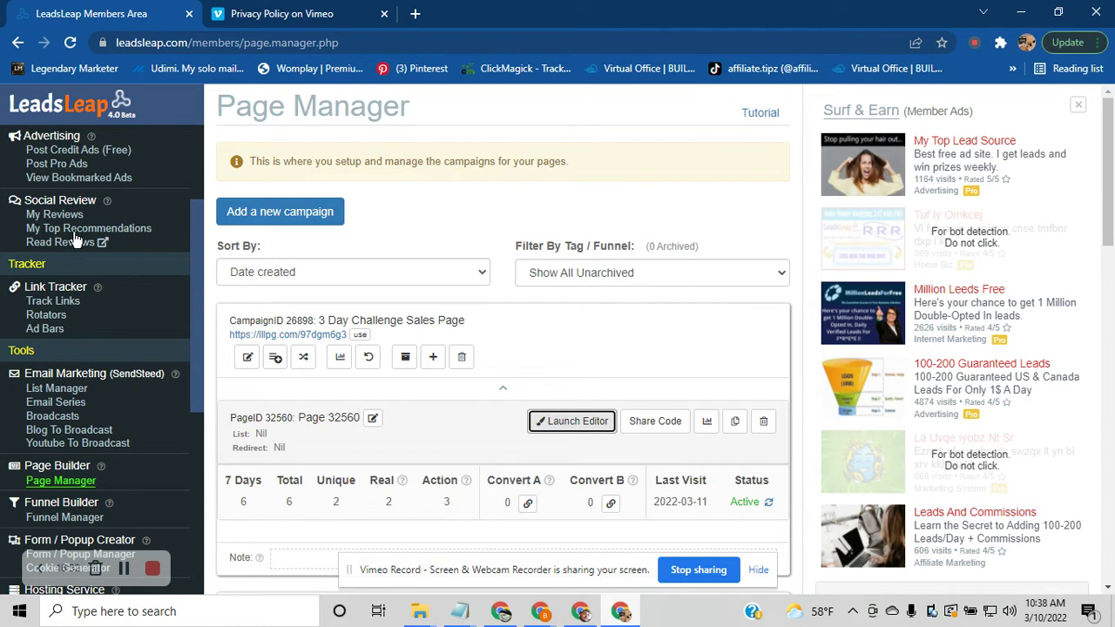
Show the tracked links page, and switch to the Pro account's My Pro Ads page in the other browser window
click(71, 302)
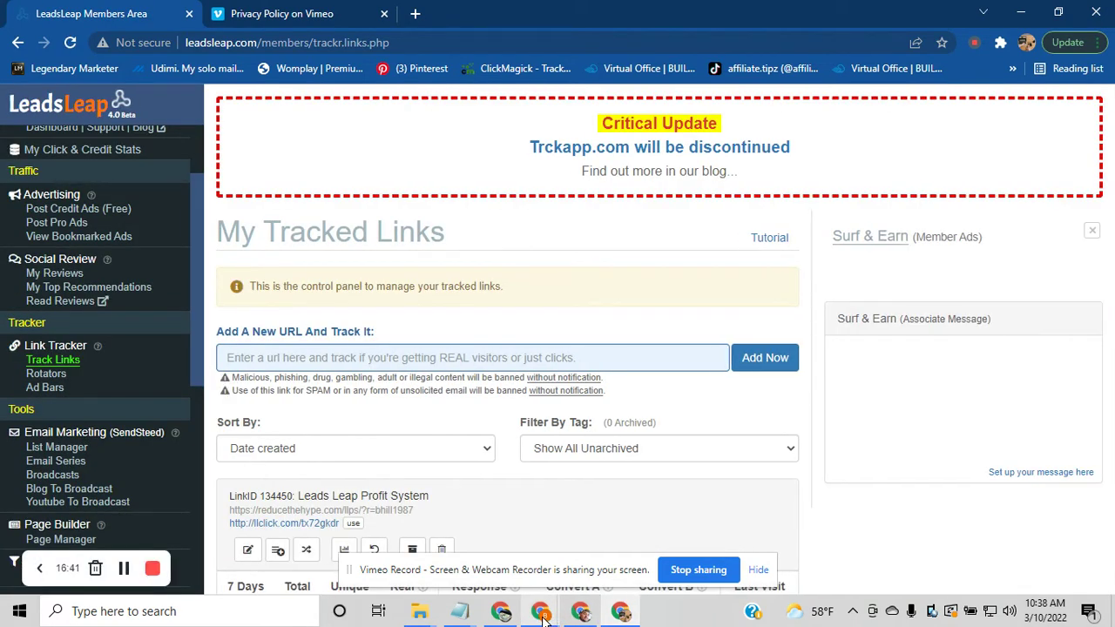
mouse_move(541, 617)
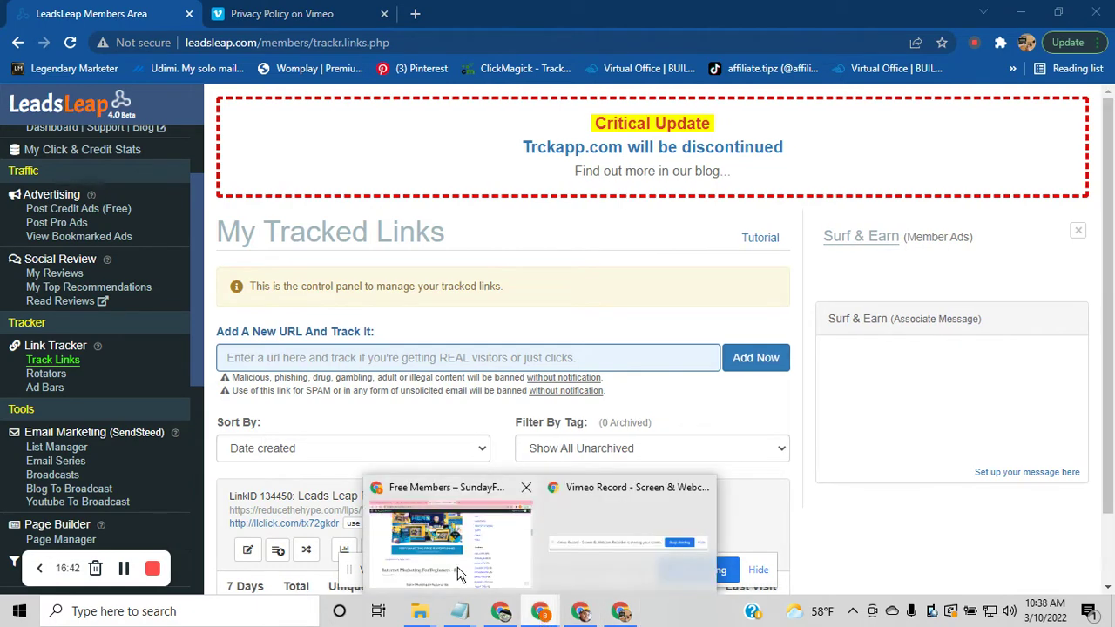
click(440, 558)
scroll(107, 130, up, 3)
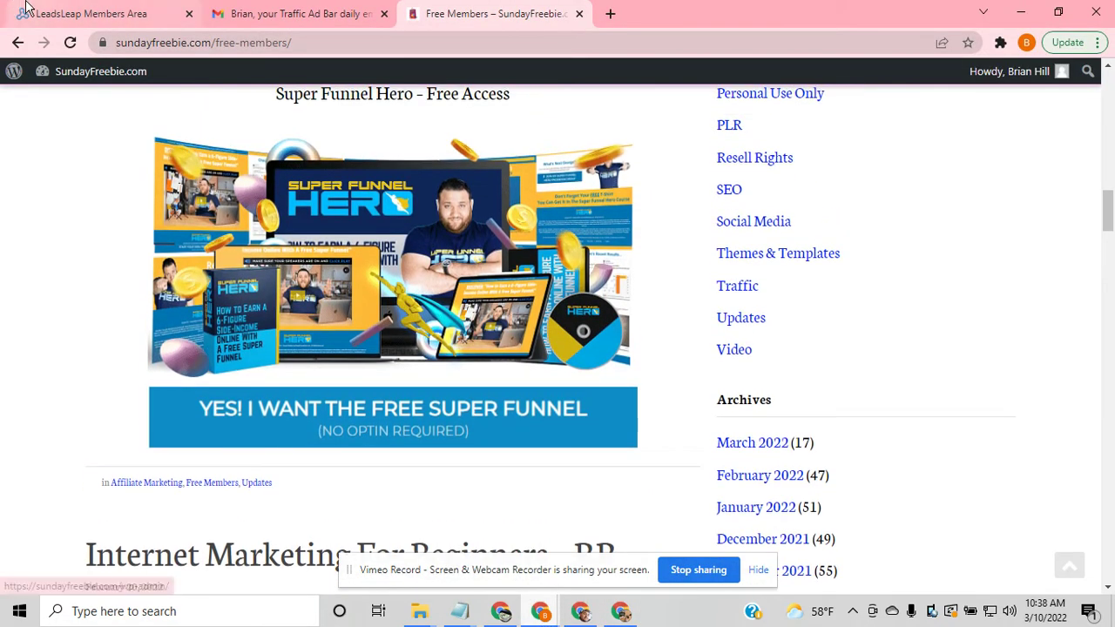
click(91, 13)
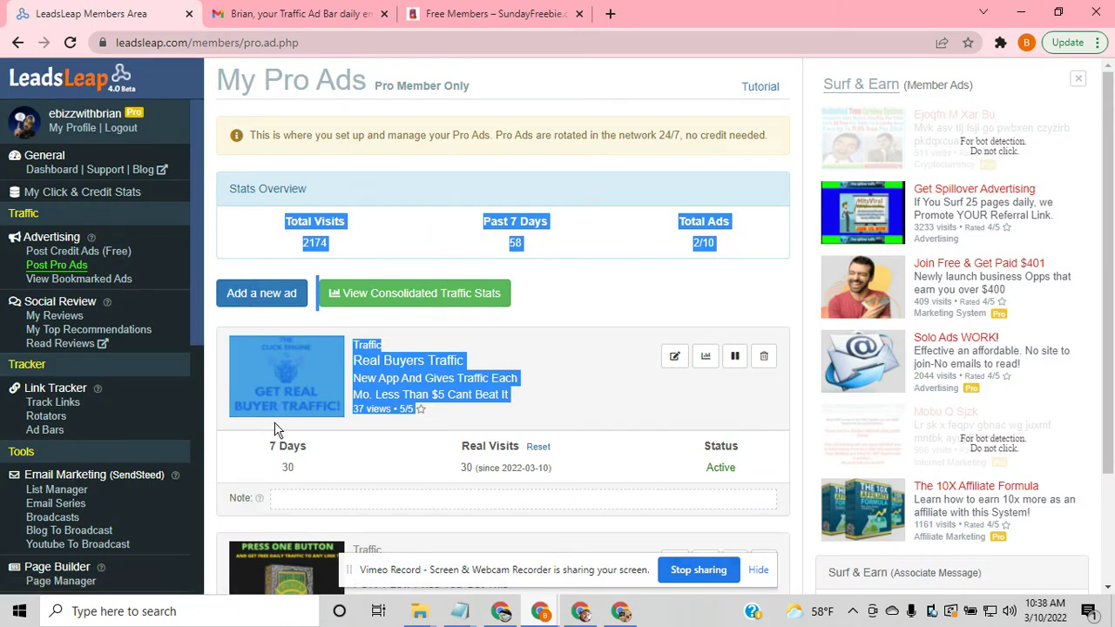
click(128, 352)
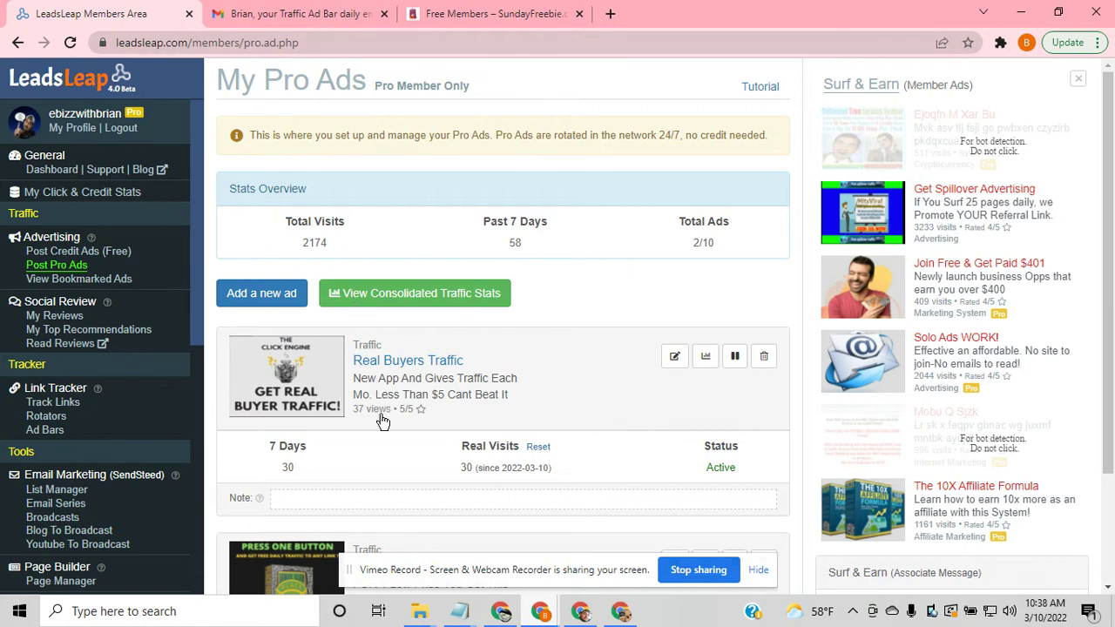
scroll(418, 409, down, 1)
scroll(426, 406, up, 1)
click(292, 12)
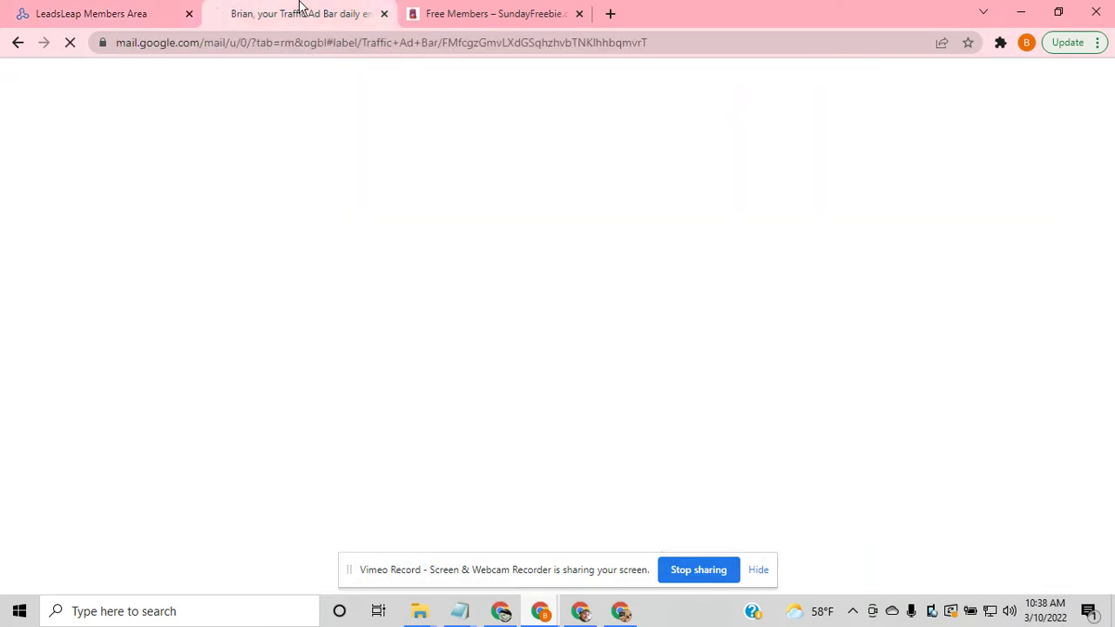
click(453, 13)
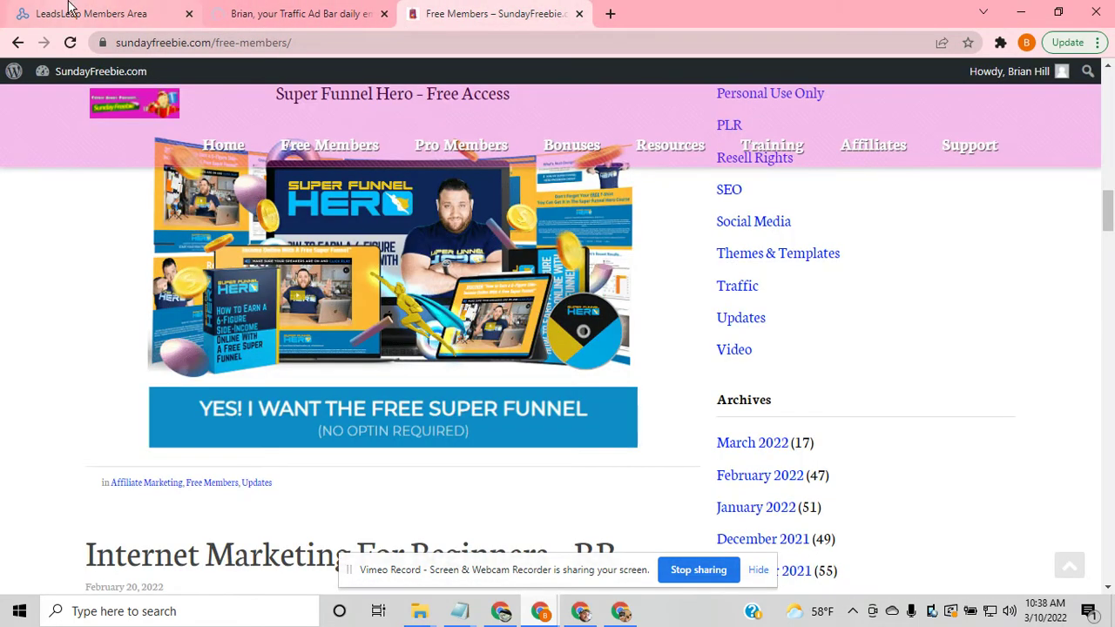
click(133, 15)
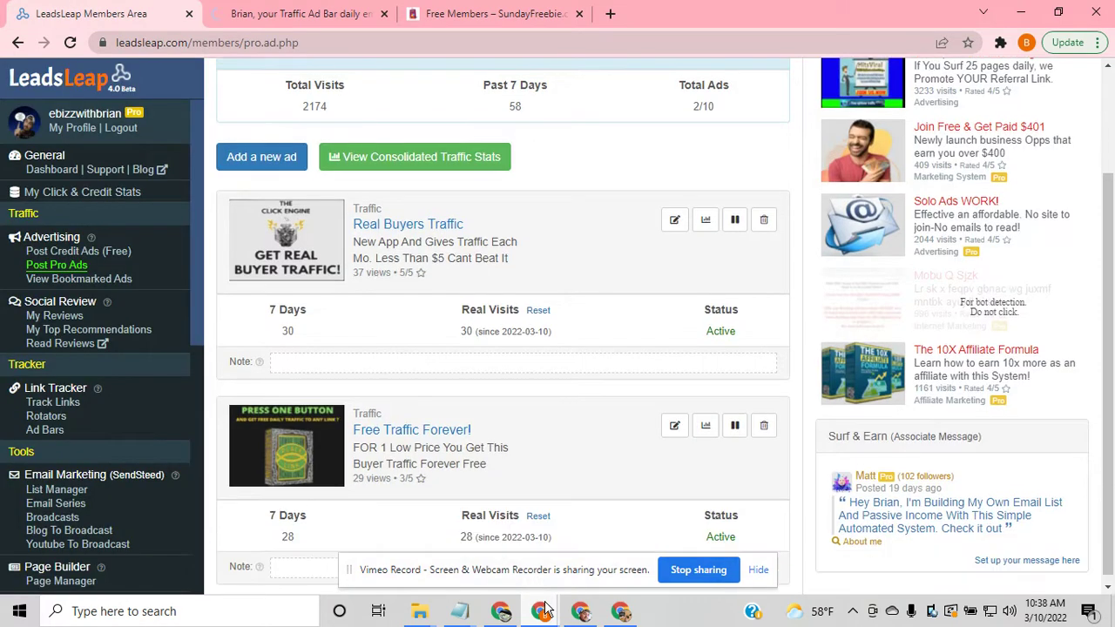
mouse_move(540, 611)
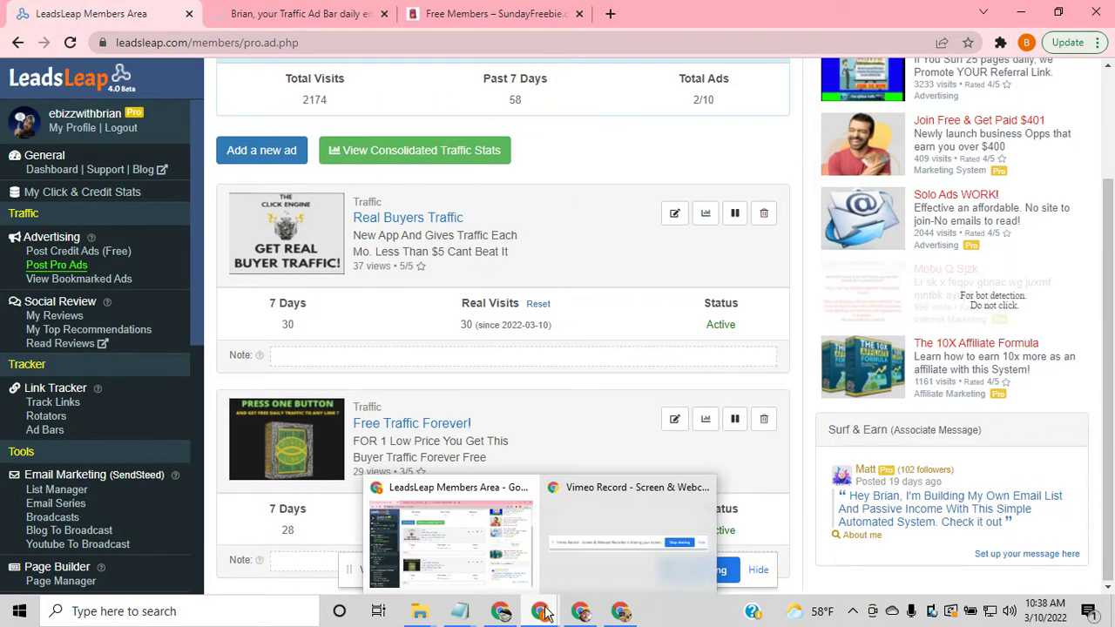
click(632, 551)
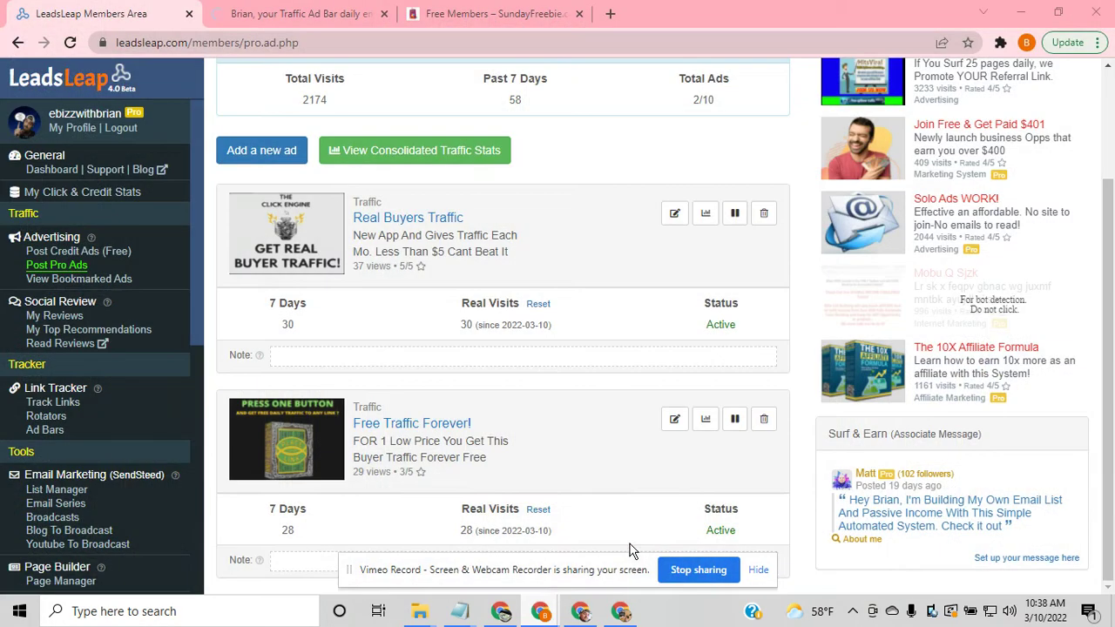
click(509, 618)
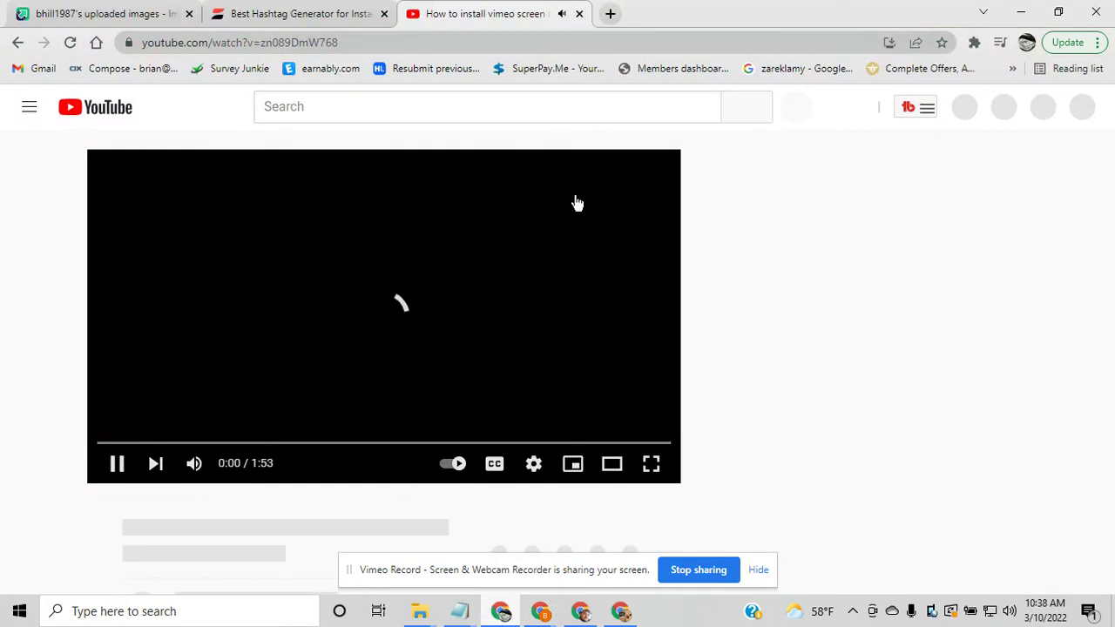
key(ctrl+w)
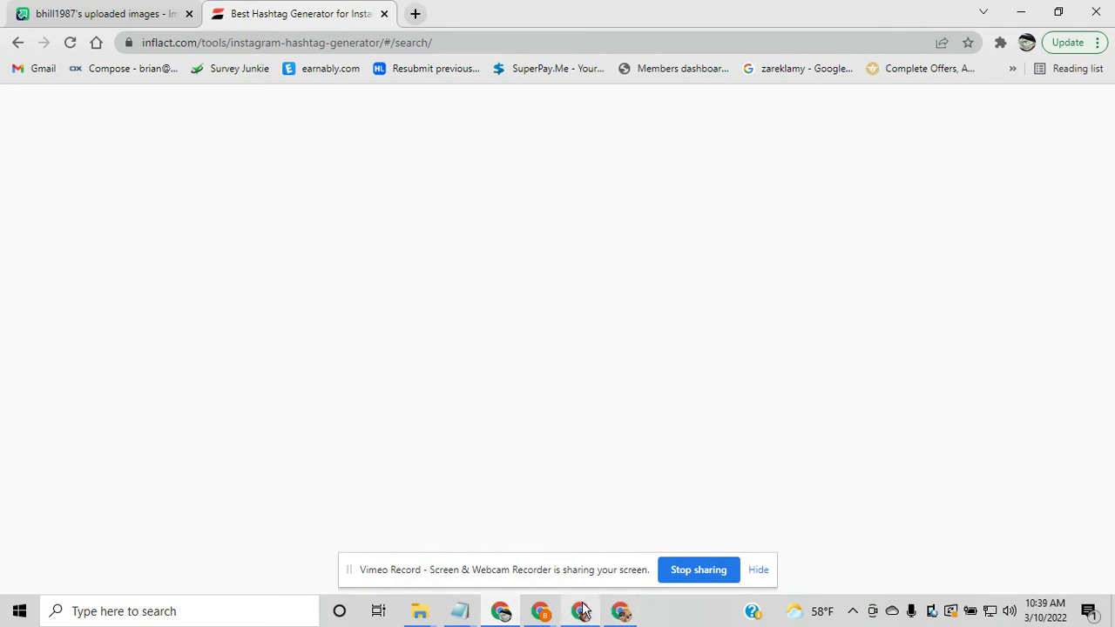
click(620, 611)
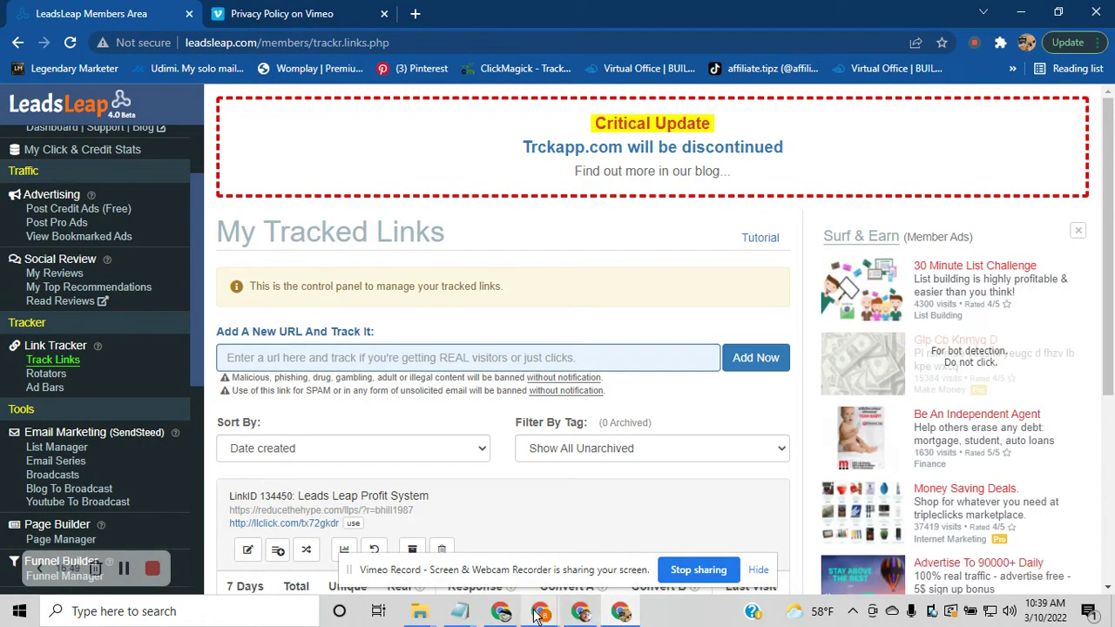
Return to the Pro account's browser window and review the visit statistics of the Real Buyers Traffic and Free Traffic Forever! ads
mouse_move(541, 613)
click(475, 564)
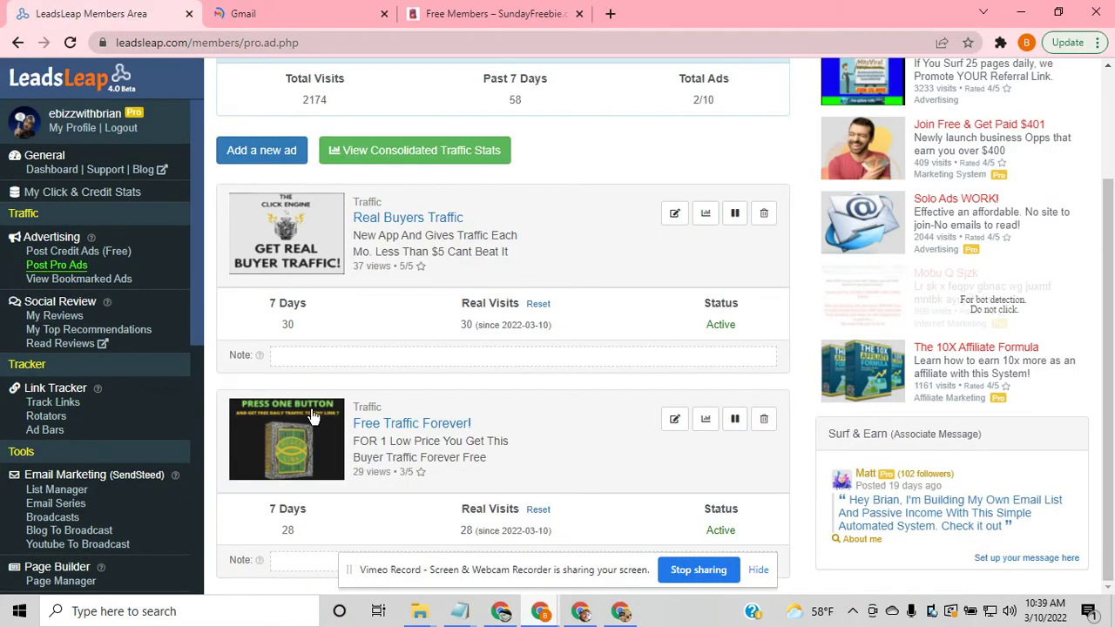
scroll(315, 394, up, 3)
scroll(315, 393, down, 2)
scroll(325, 428, up, 2)
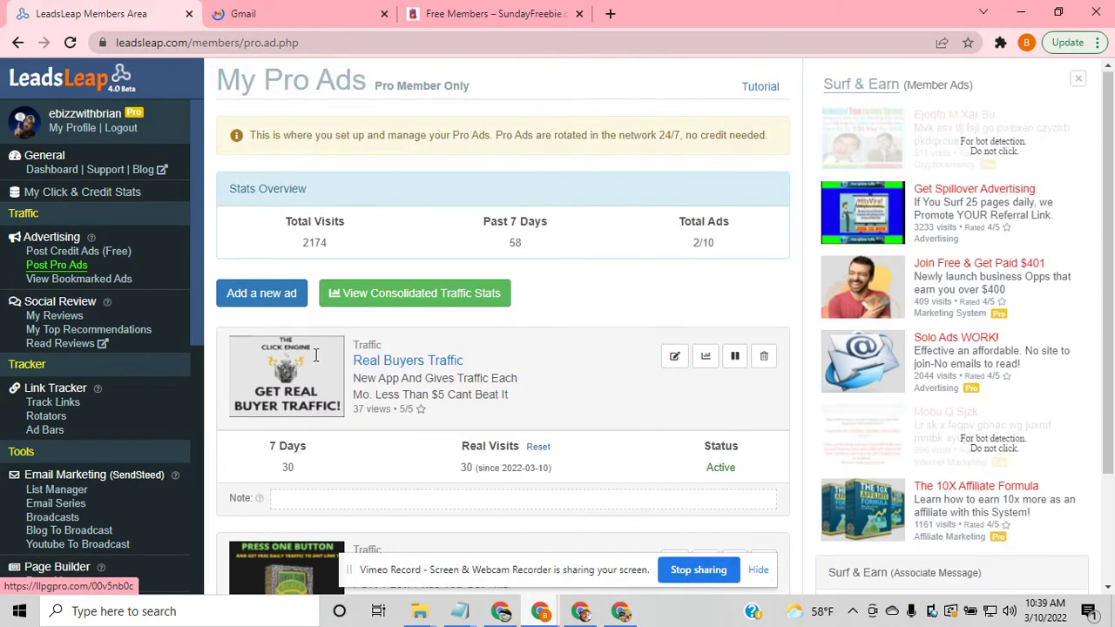
scroll(323, 409, down, 2)
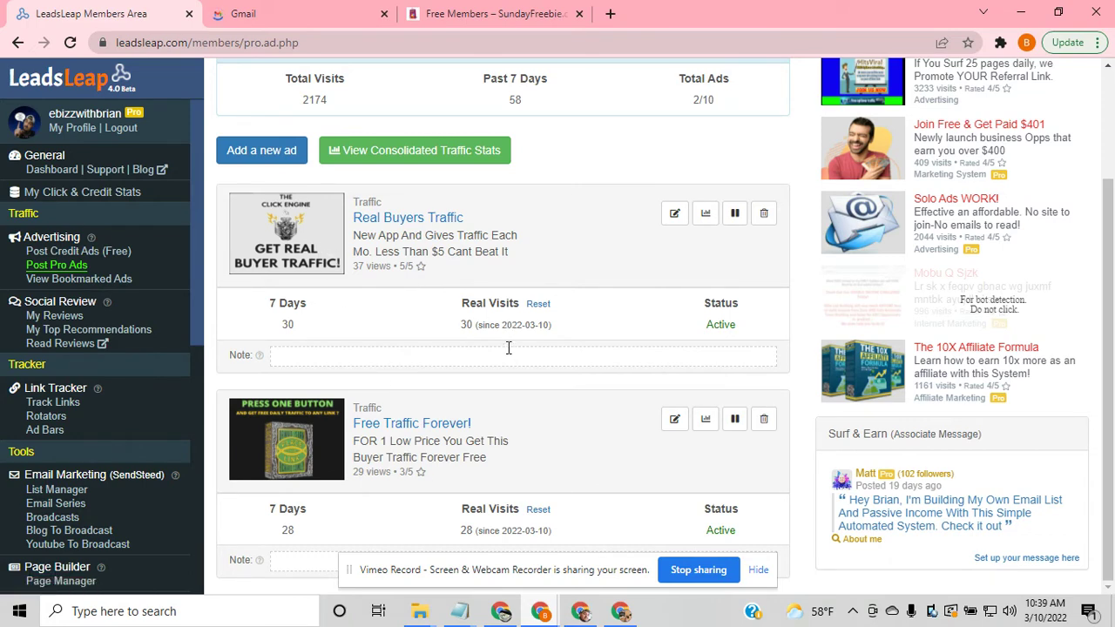
scroll(448, 349, up, 2)
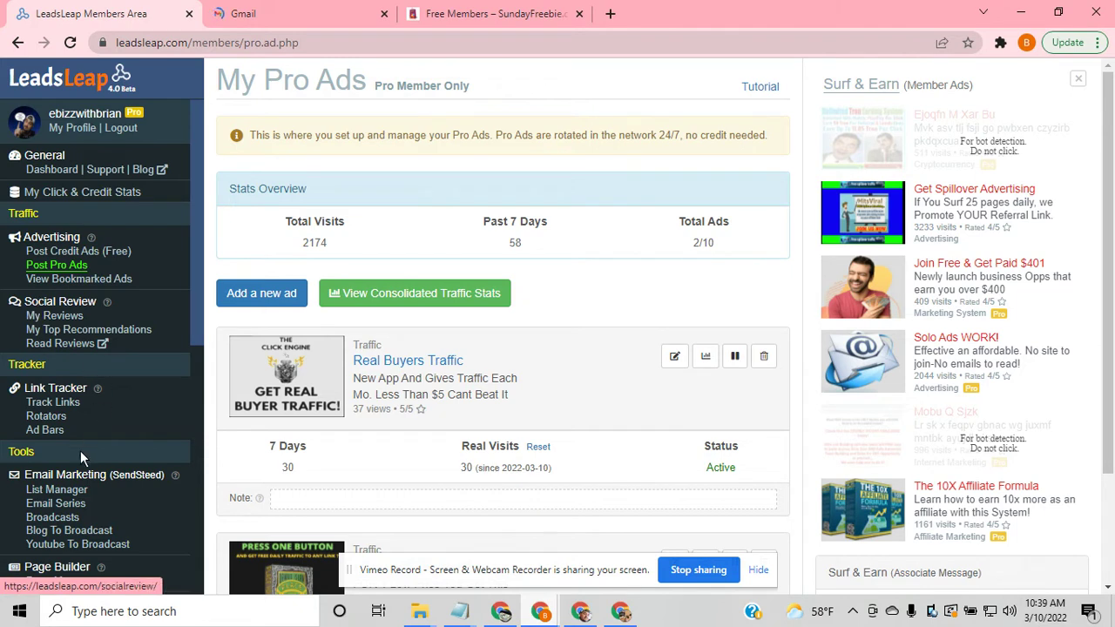
Open the Pro account's tracked links page and review each link's click statistics down to the 3 DAY CHALLENGE link
click(61, 405)
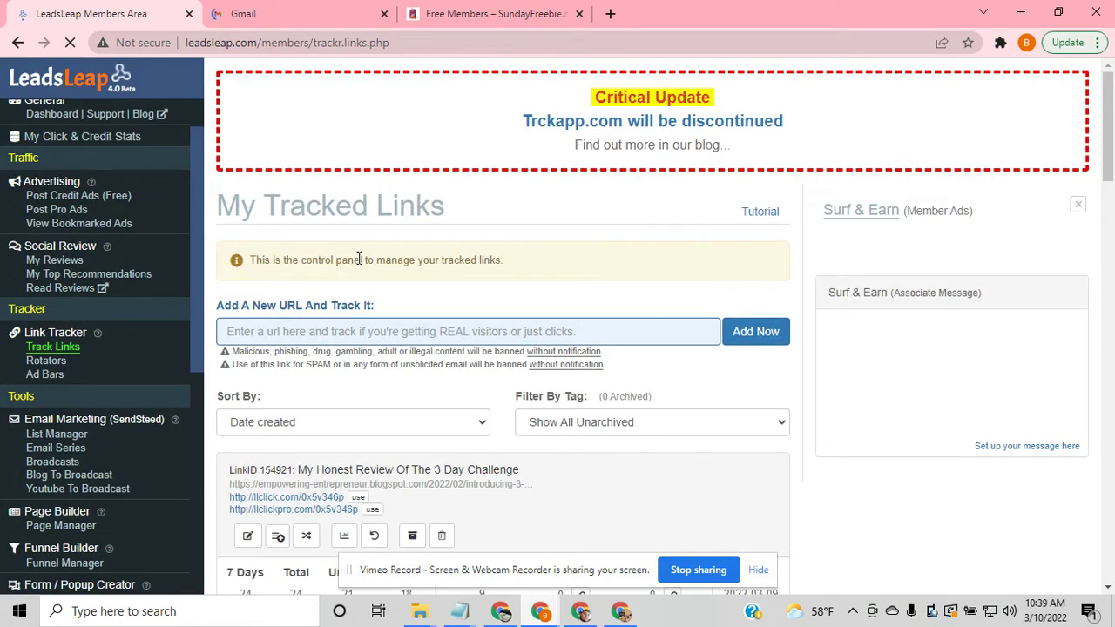
scroll(498, 435, down, 4)
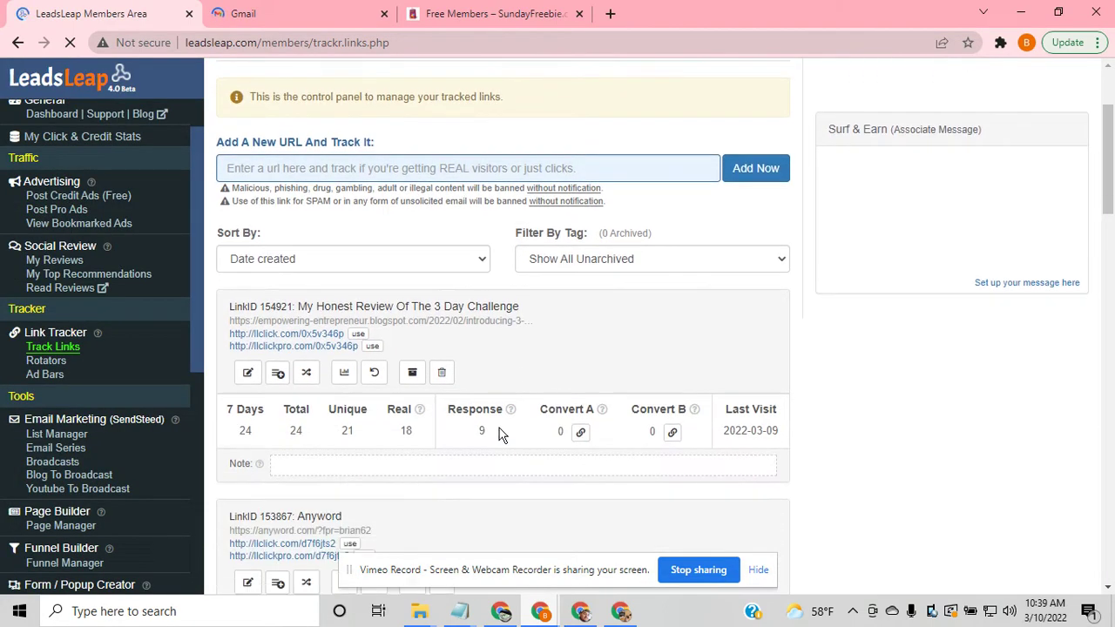
scroll(498, 436, down, 6)
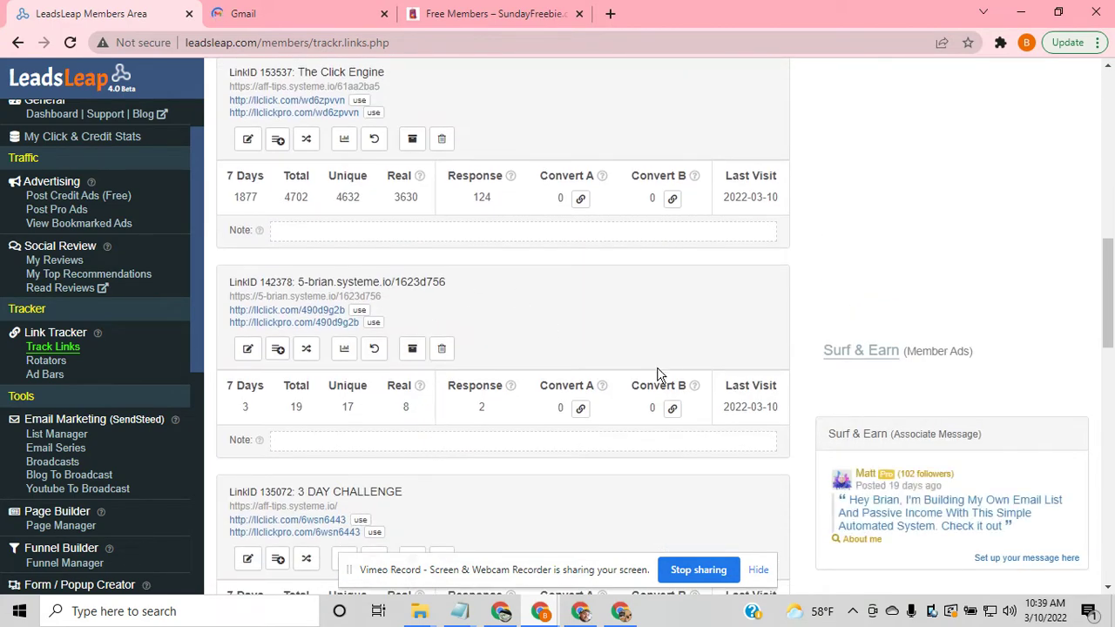
Copy the llclick.com tracking URL of the 3 DAY CHALLENGE link and close the copy dialog
scroll(476, 389, down, 3)
scroll(476, 390, down, 1)
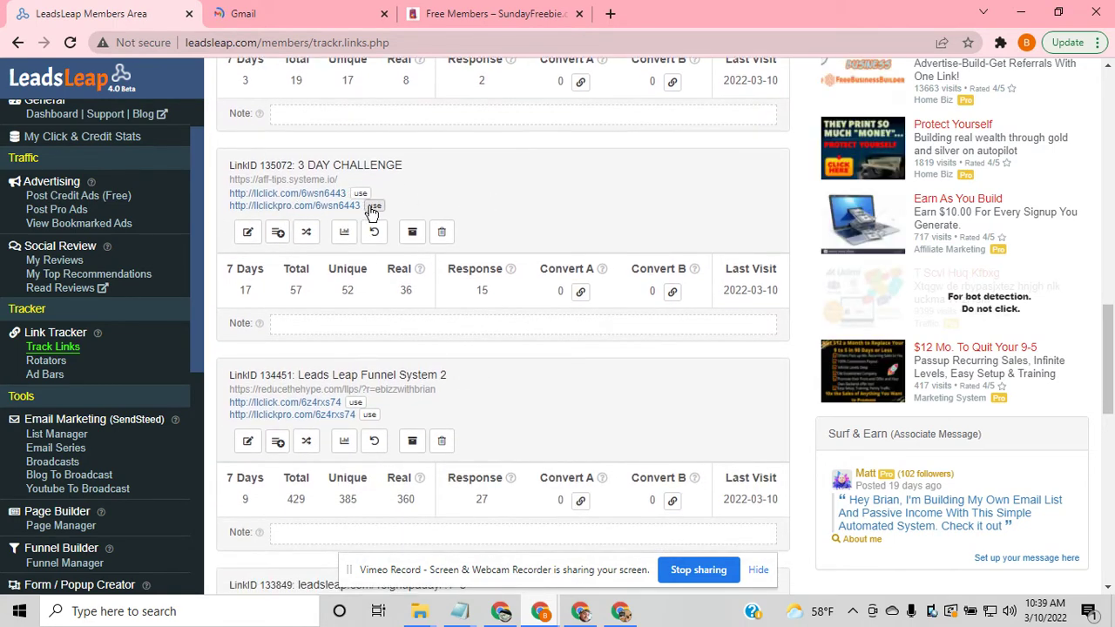
click(360, 194)
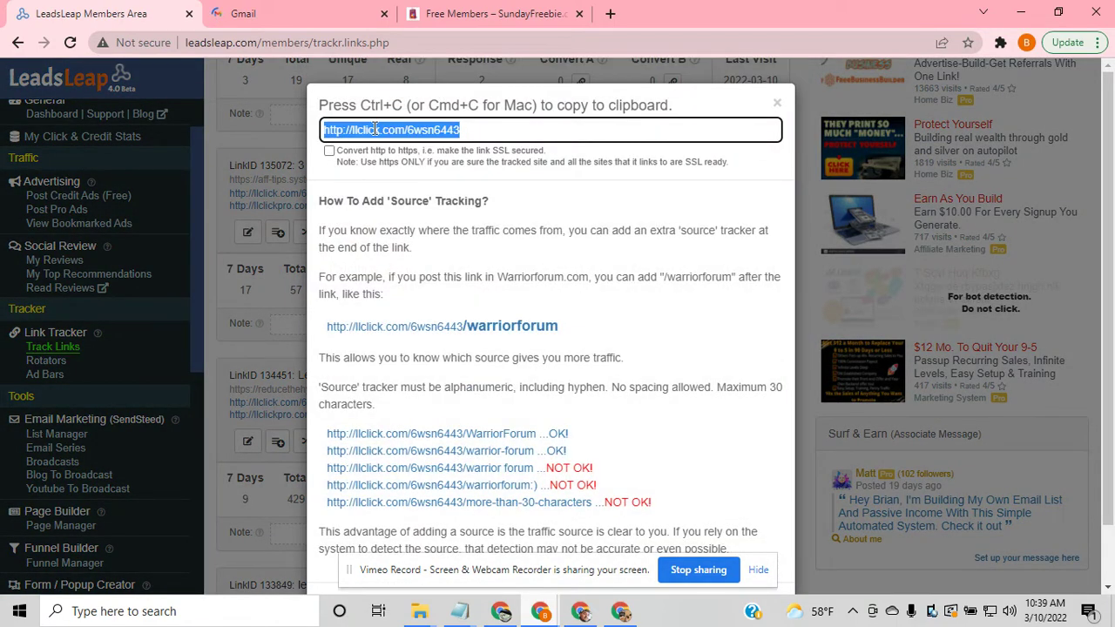
right_click(392, 134)
click(418, 193)
click(284, 341)
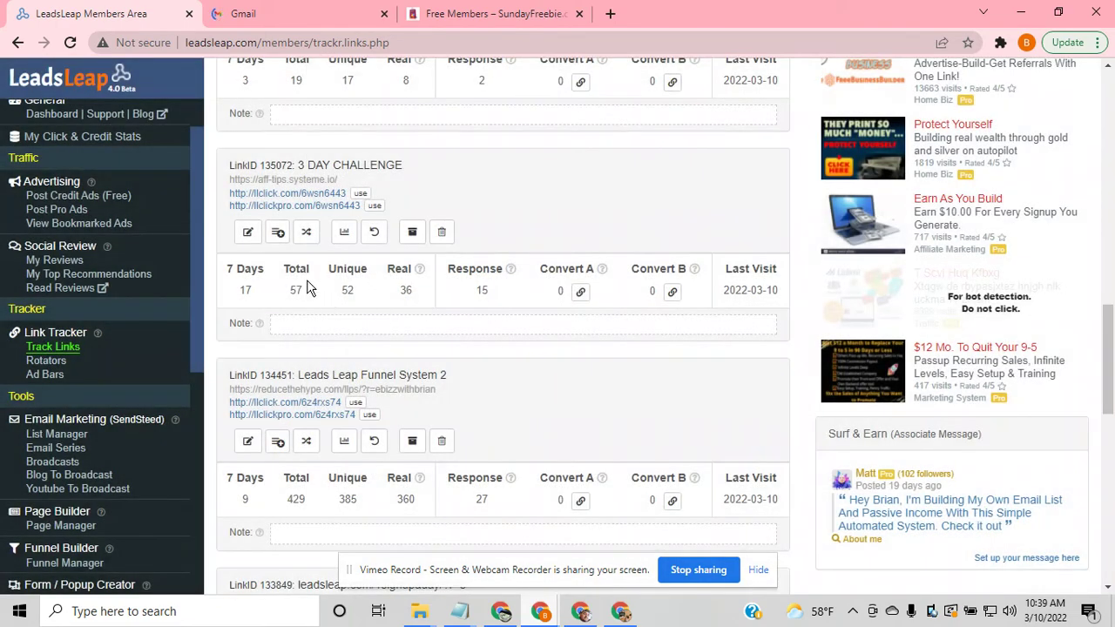
Open the 3 DAY CHALLENGE link's settings and review its URL, custom slug, tags, browser title, ad bar, popup and monetize options
click(248, 232)
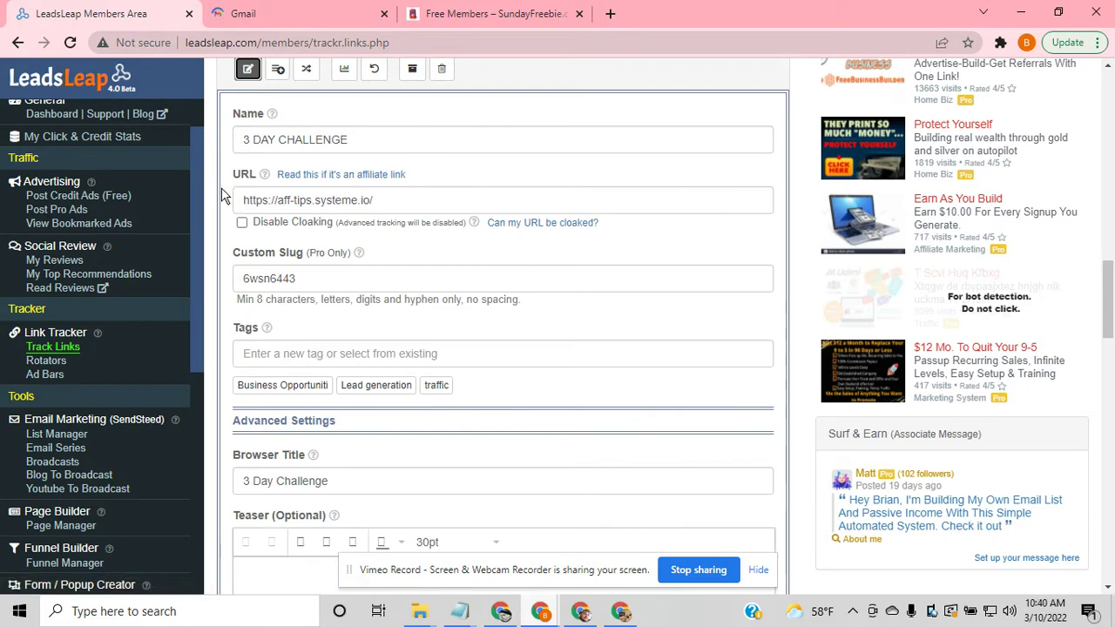
scroll(304, 306, down, 1)
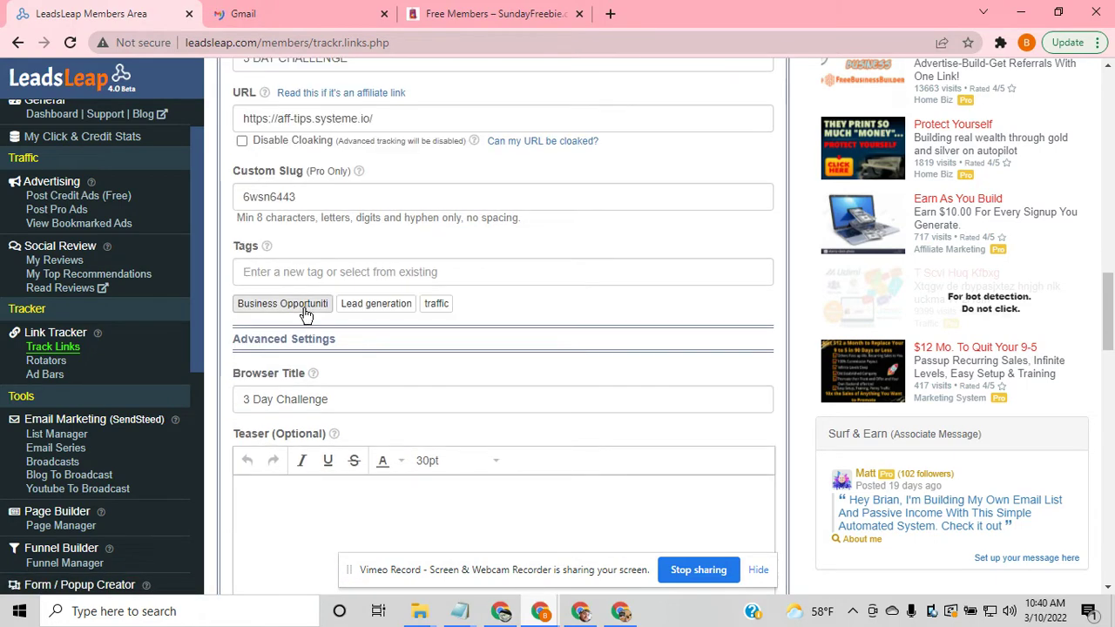
scroll(303, 319, down, 2)
scroll(316, 337, down, 3)
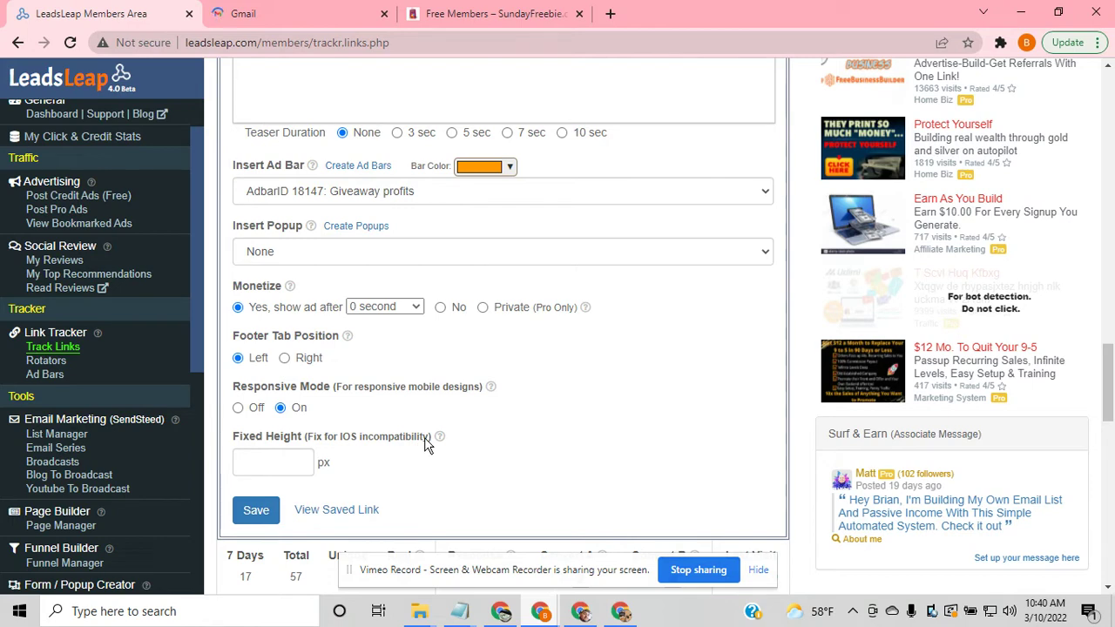
scroll(424, 437, up, 6)
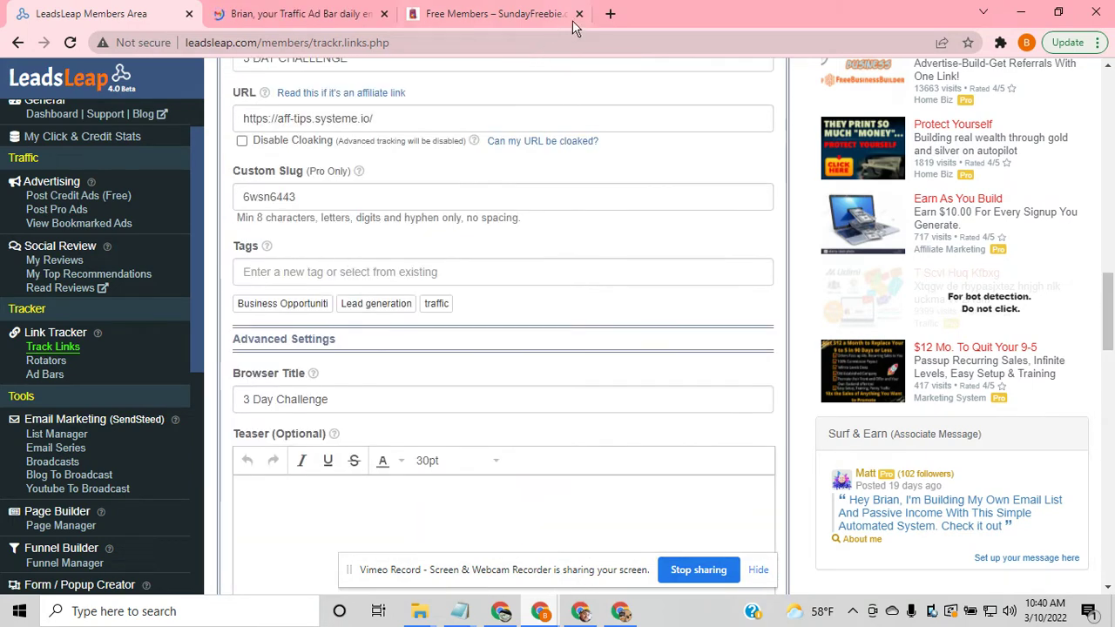
Load the copied tracking link llclick.com/6wsn6443 in a new browser tab
click(609, 14)
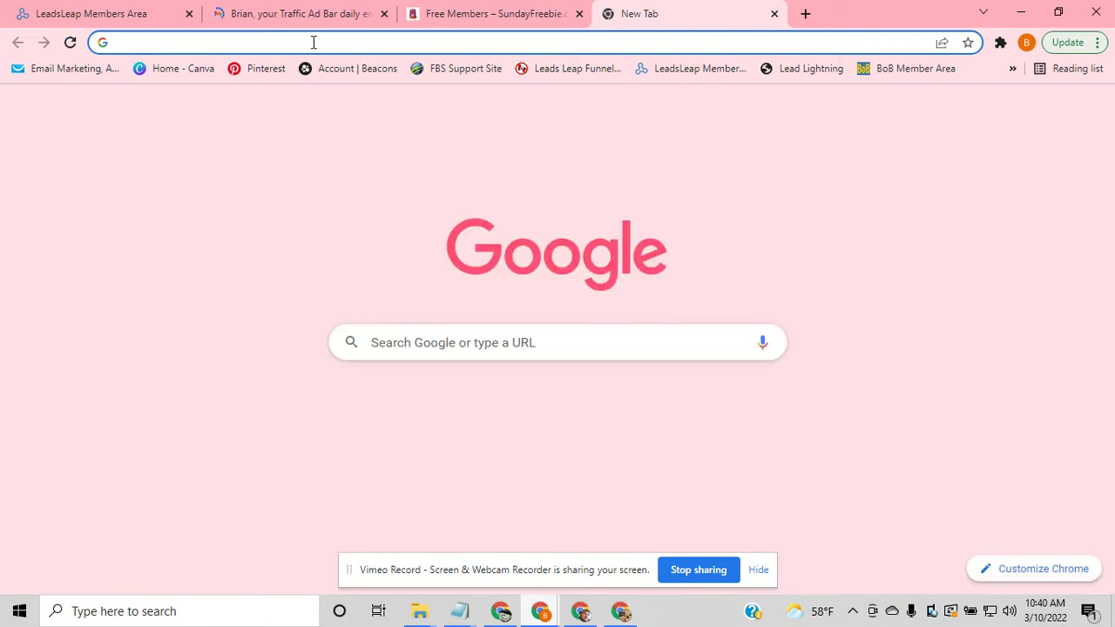
right_click(313, 42)
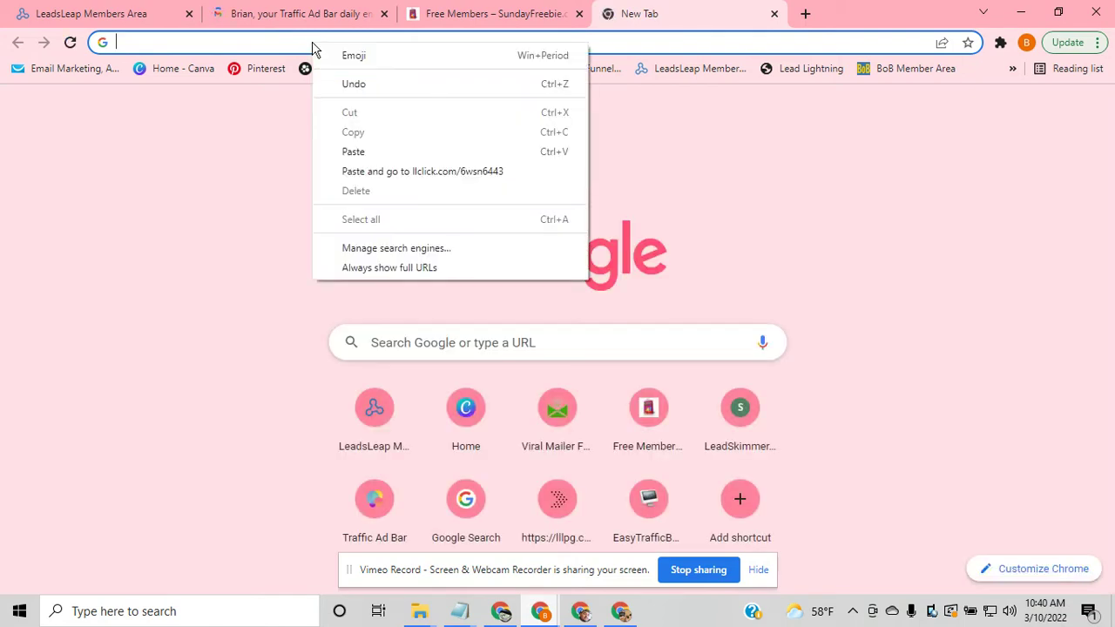
click(379, 173)
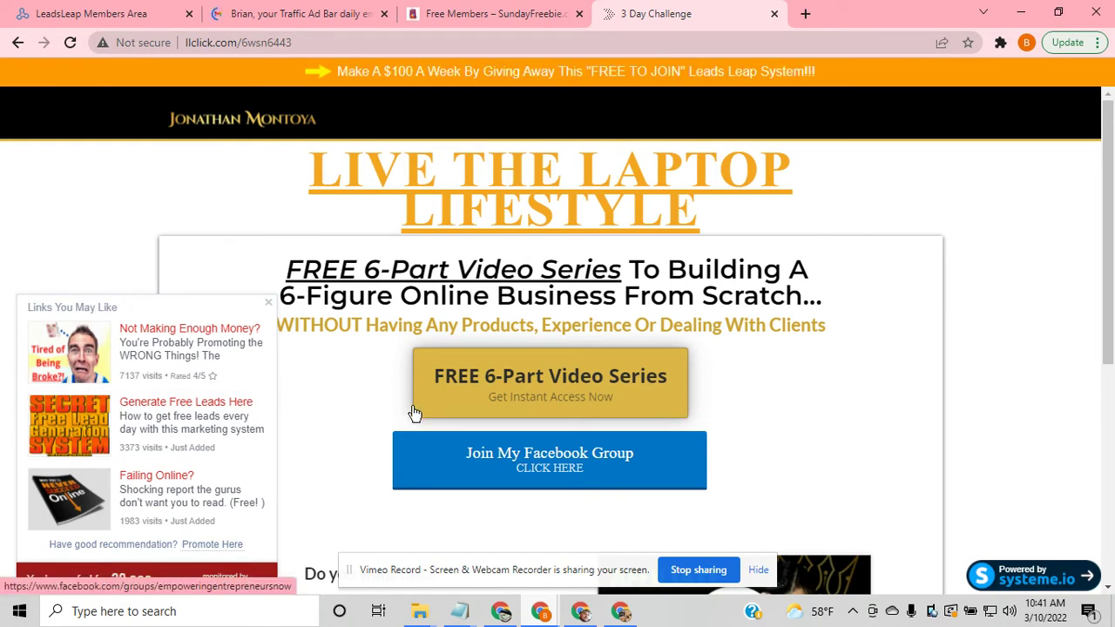
Review the tracked 3 Day Challenge landing page with its ad bar and recommended-links widget, and close its tab
scroll(433, 392, down, 4)
scroll(471, 387, down, 1)
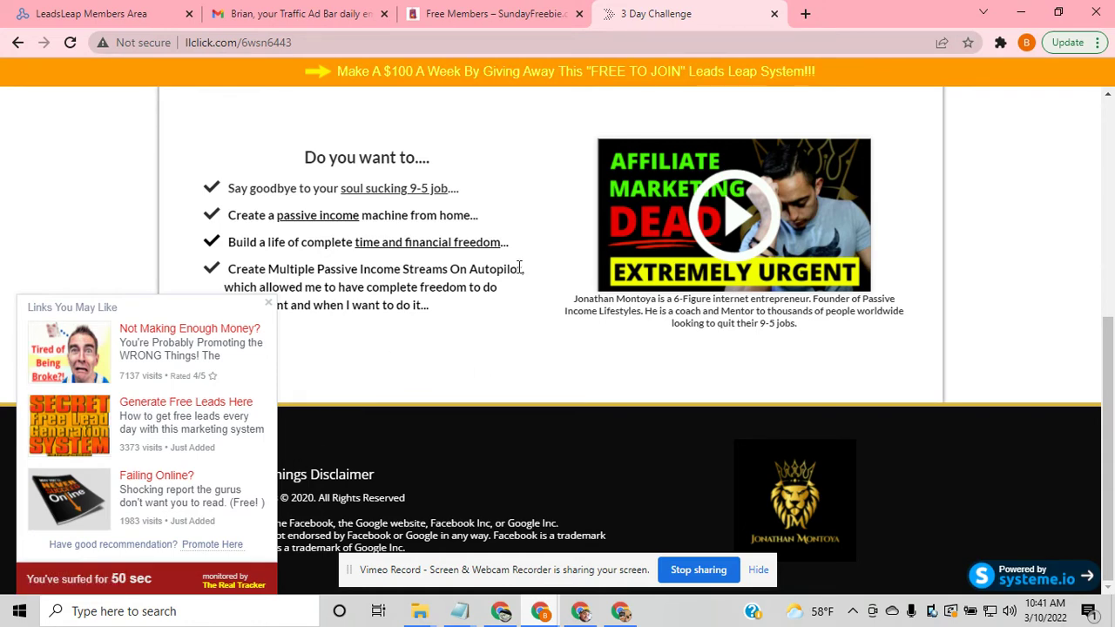
scroll(631, 358, up, 3)
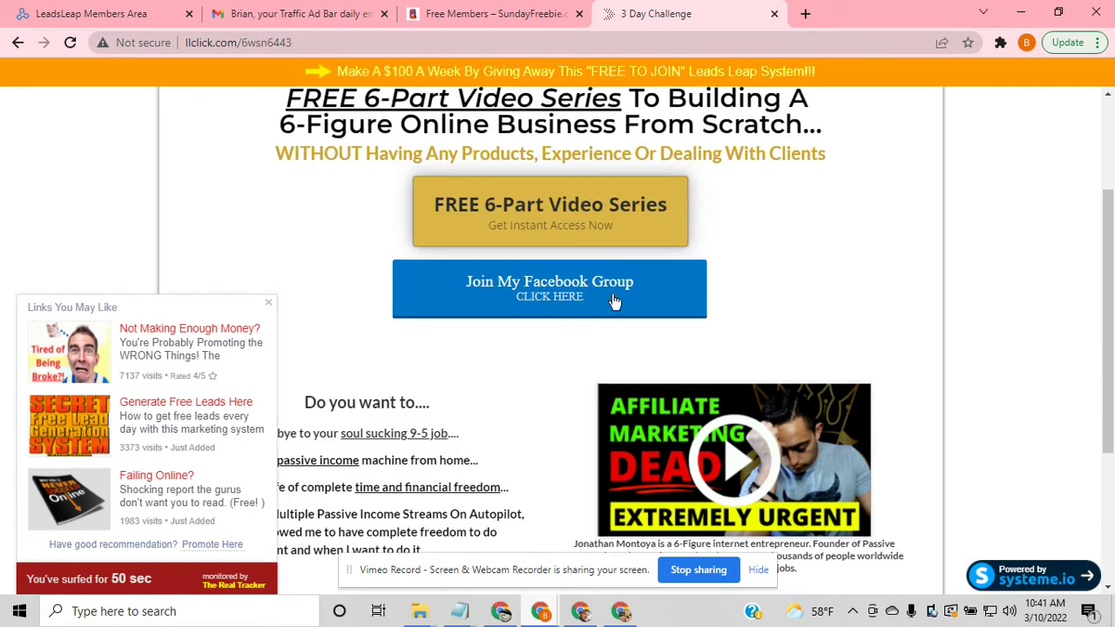
scroll(525, 374, up, 2)
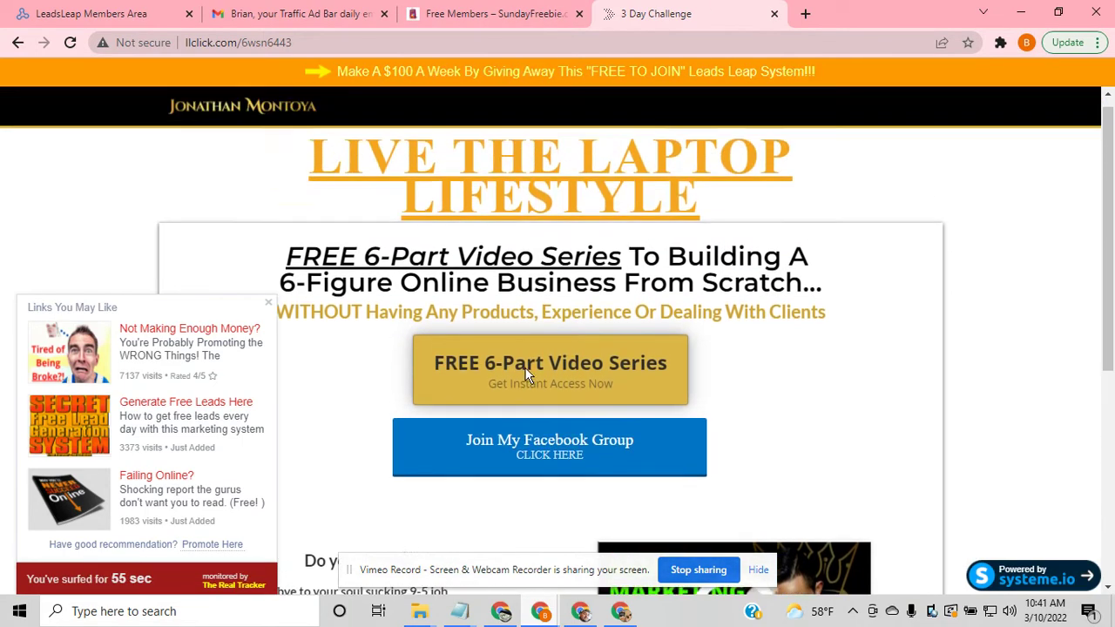
scroll(529, 351, down, 3)
scroll(540, 392, down, 3)
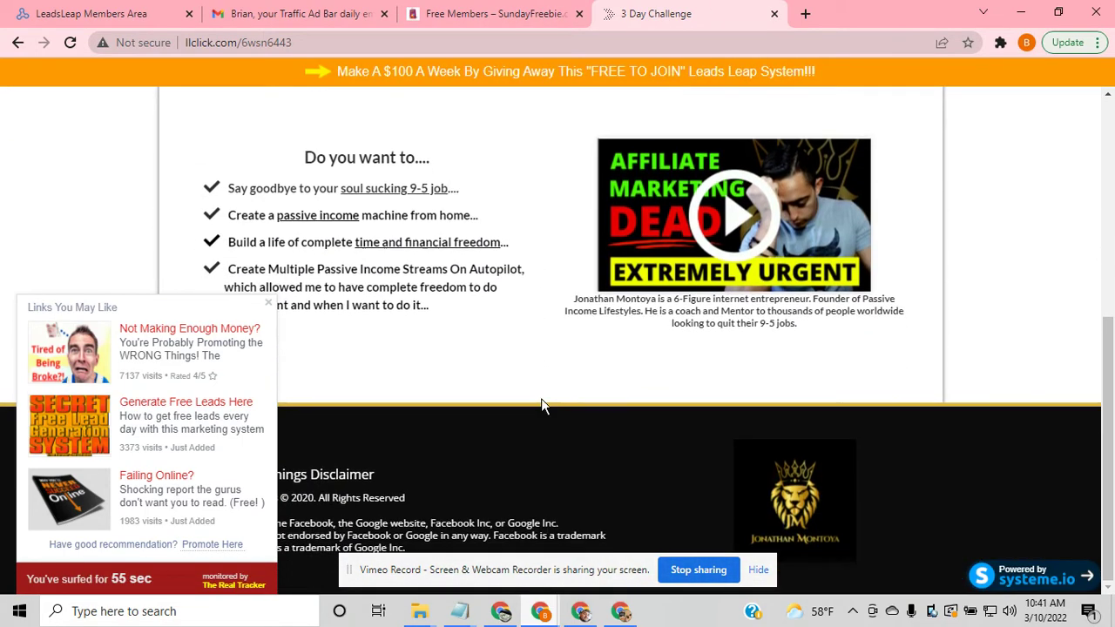
scroll(455, 359, up, 6)
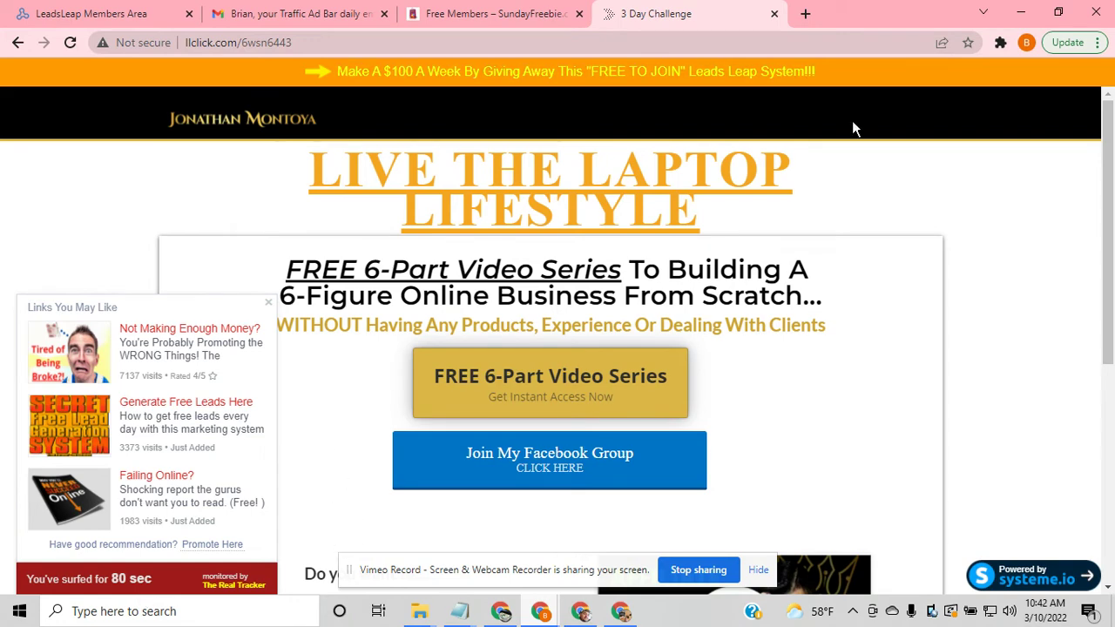
click(774, 13)
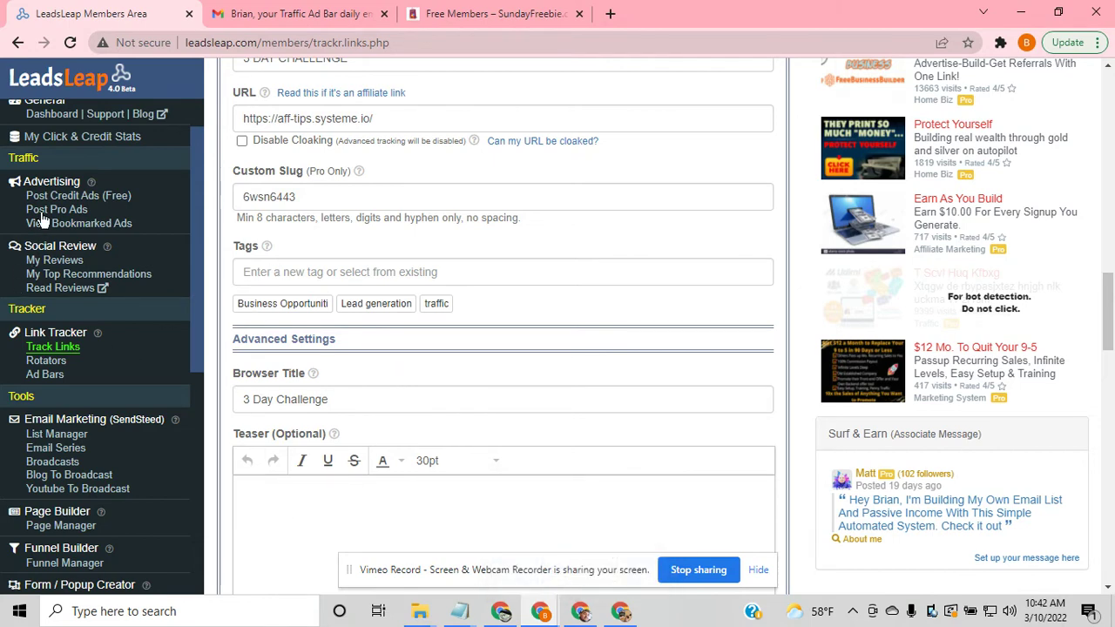
Switch to the free LeadsLeap account's browser window and open the WarriorPlus Purchase Details shortcut in a new tab
mouse_move(601, 601)
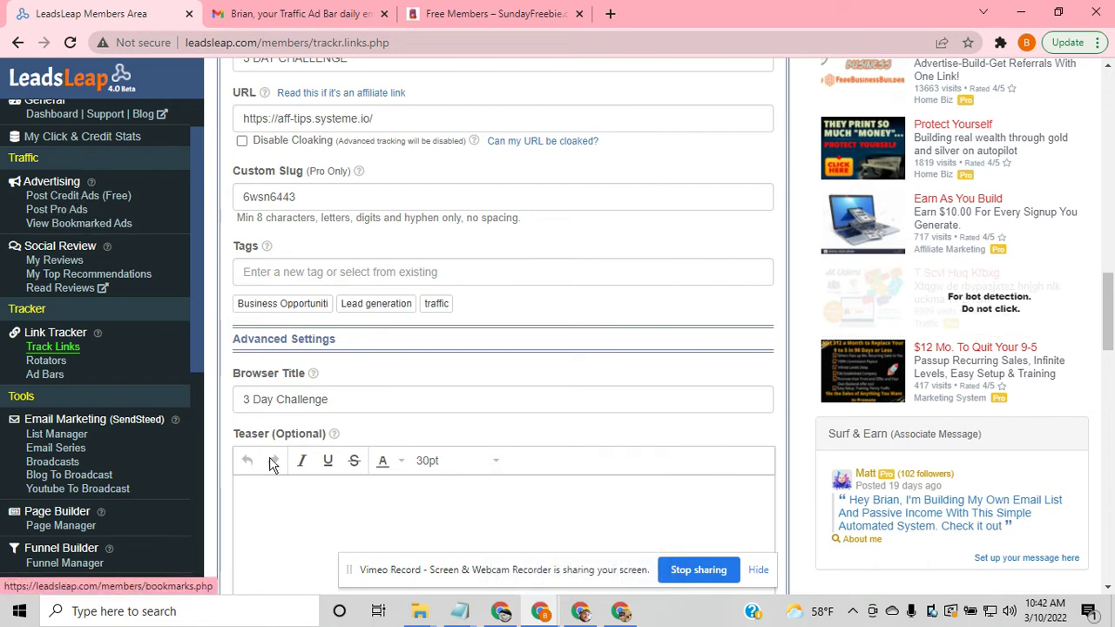
click(624, 615)
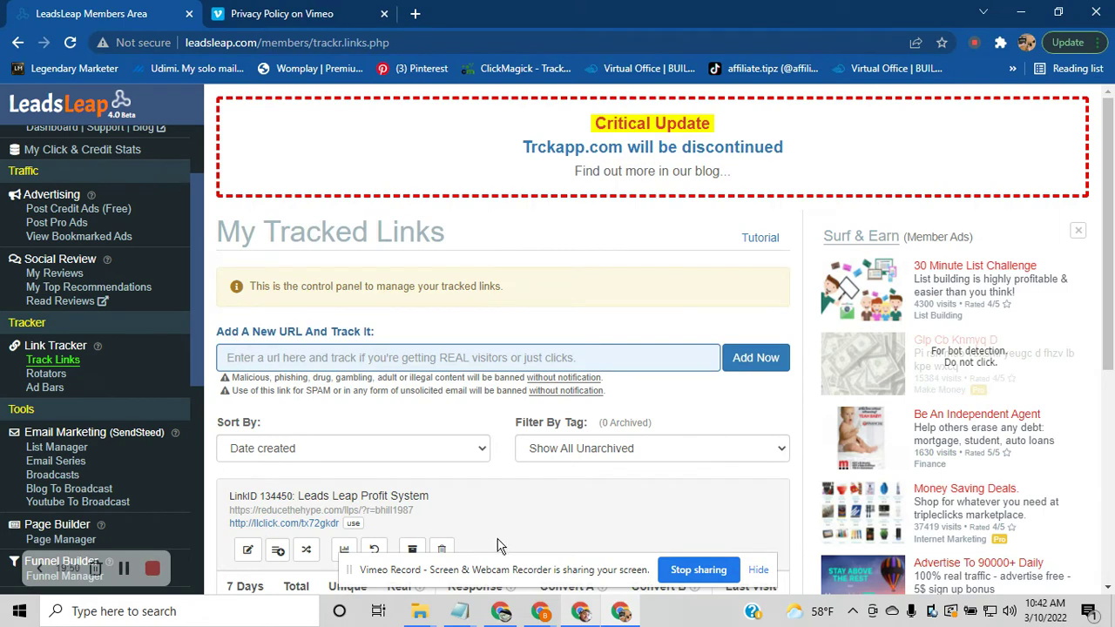
click(585, 614)
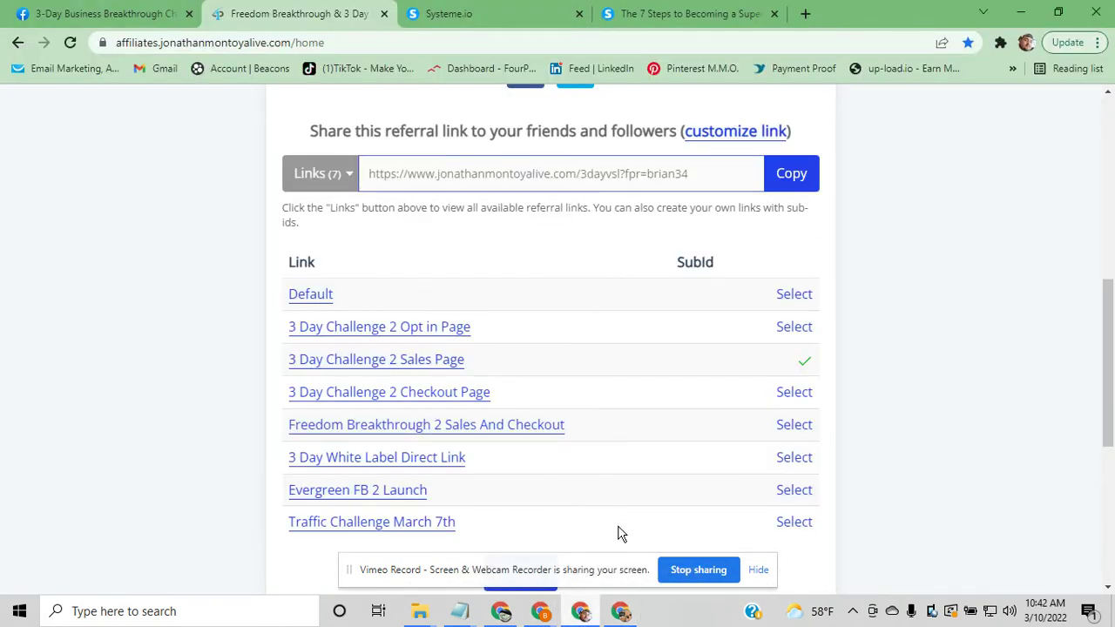
click(620, 615)
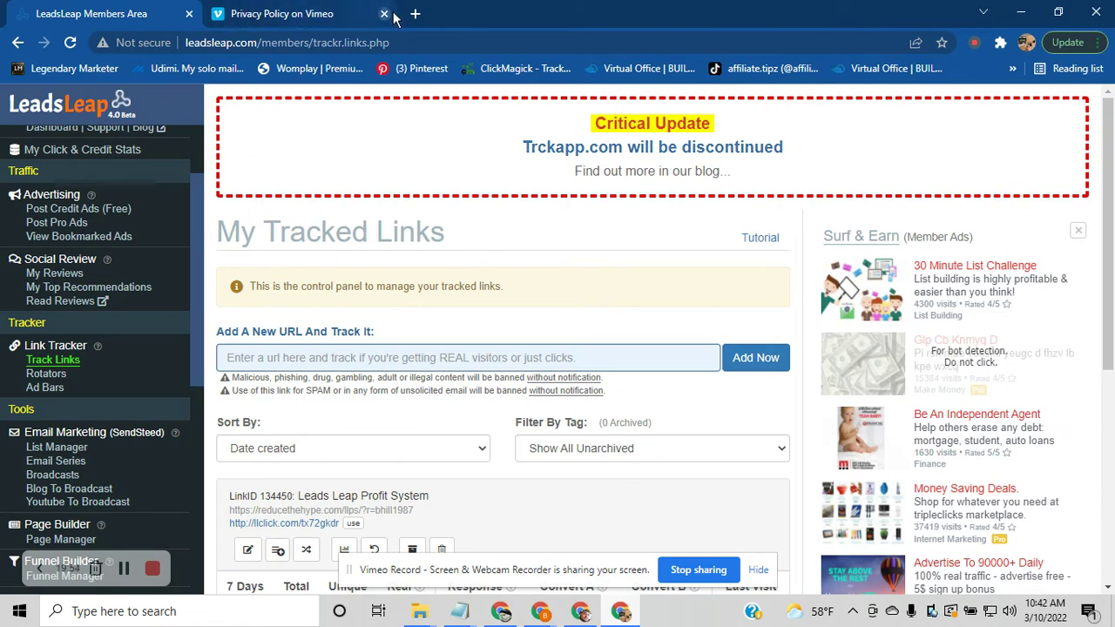
click(415, 13)
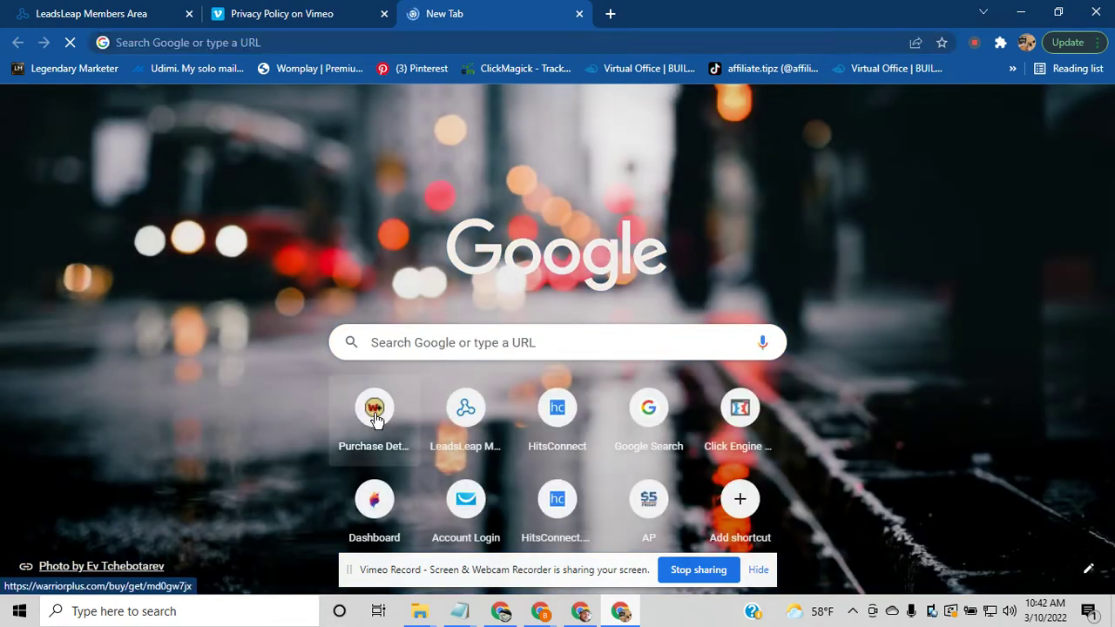
click(375, 416)
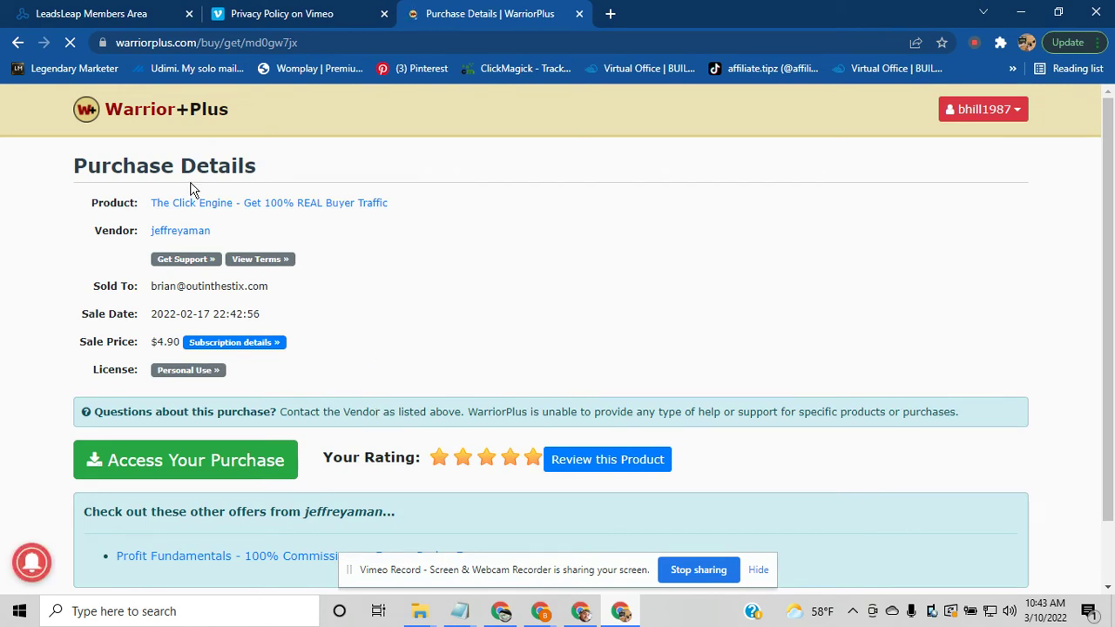
Open the WarriorPlus affiliate Sales Dashboard, review its earnings periods and Affiliate Daily Stats, and close the tab
click(138, 121)
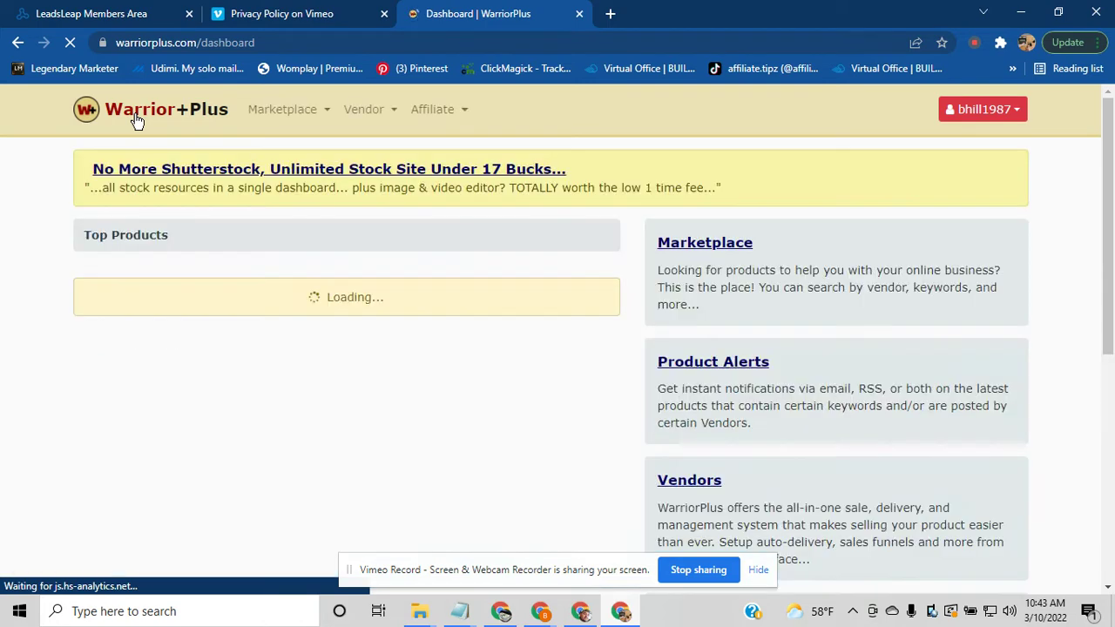
mouse_move(434, 120)
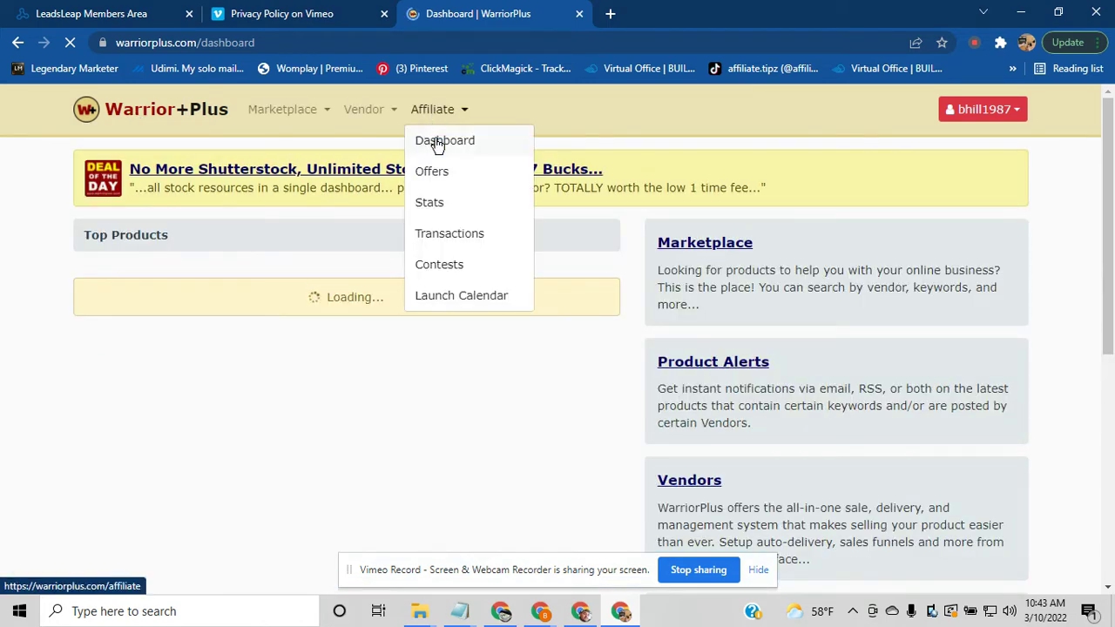
click(445, 226)
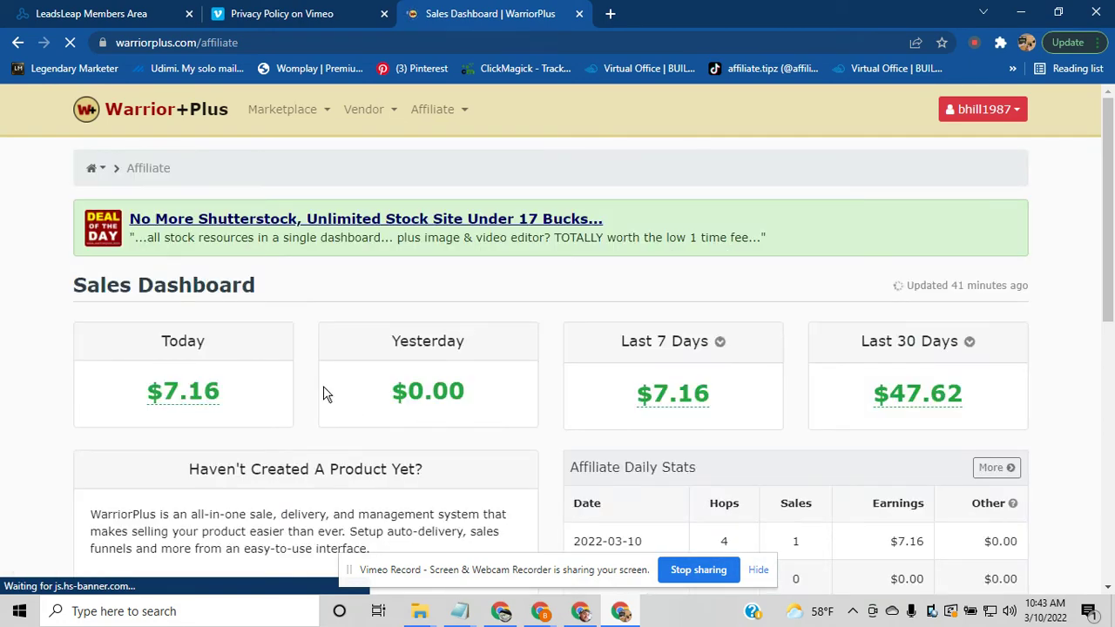
mouse_move(904, 405)
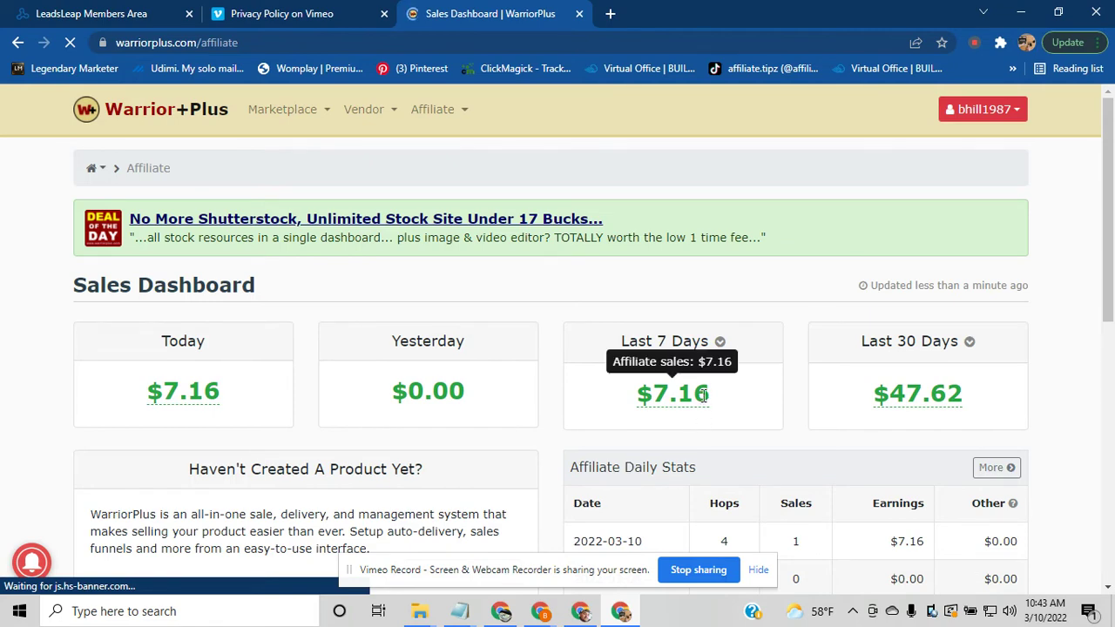
scroll(713, 453, down, 2)
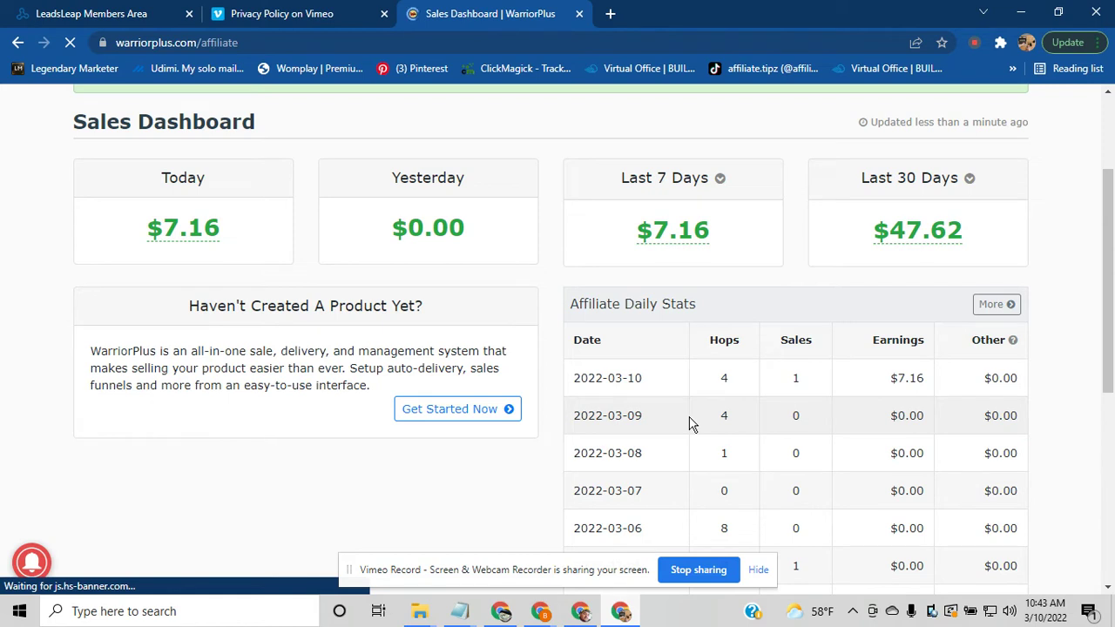
mouse_move(670, 238)
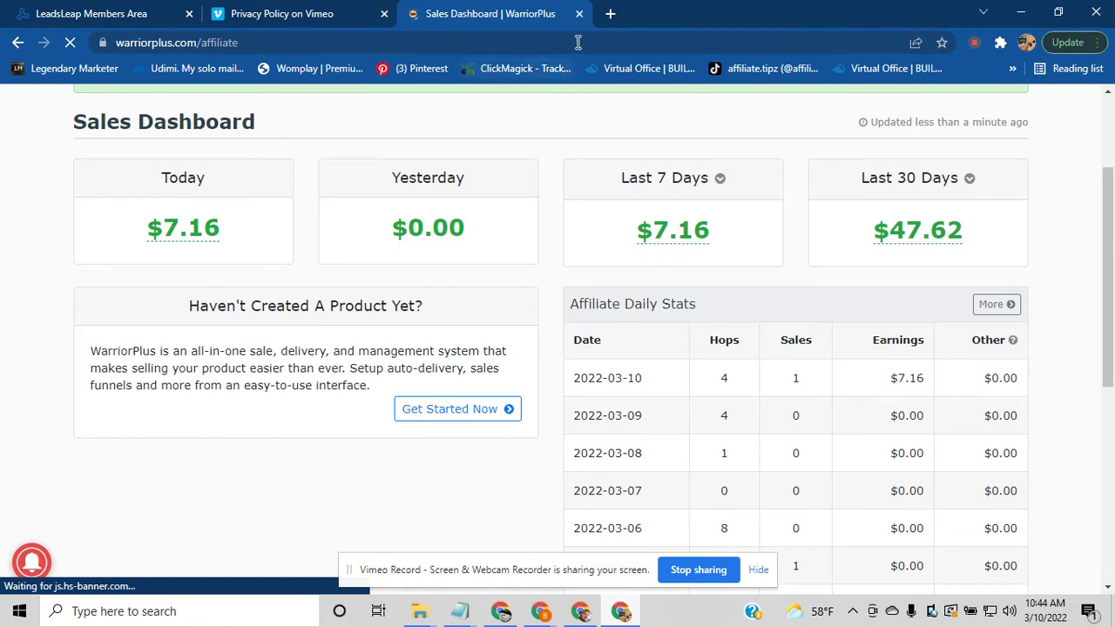
click(579, 14)
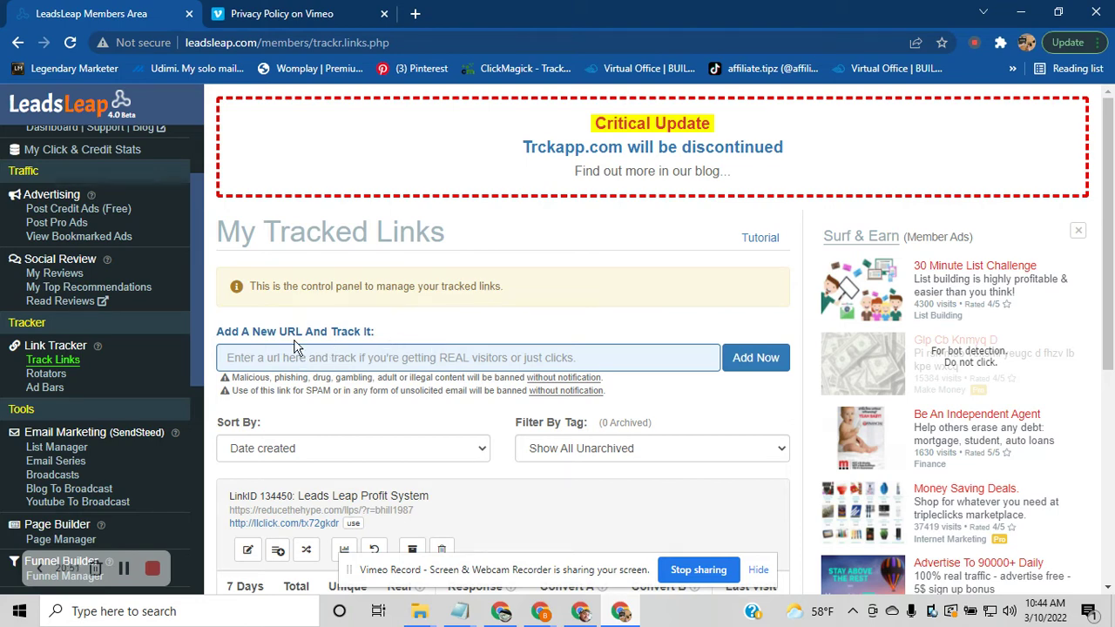
Examine the LeadsLeap navigation again, covering the tracker, email marketing, page and funnel builders, hosting, money and follower sections
scroll(61, 311, down, 2)
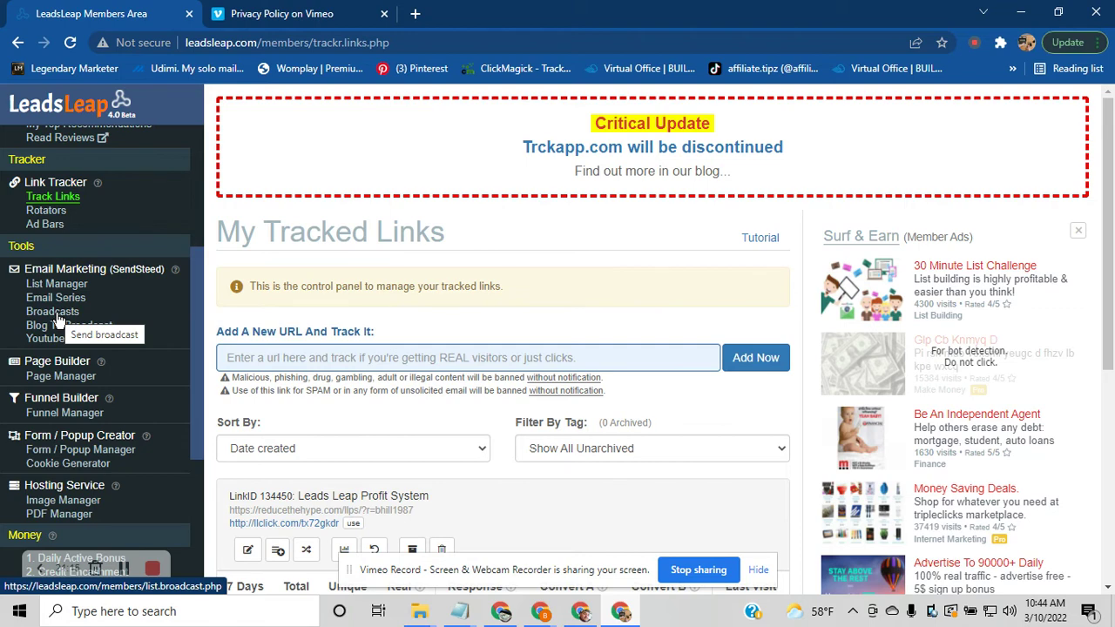
scroll(63, 407, down, 1)
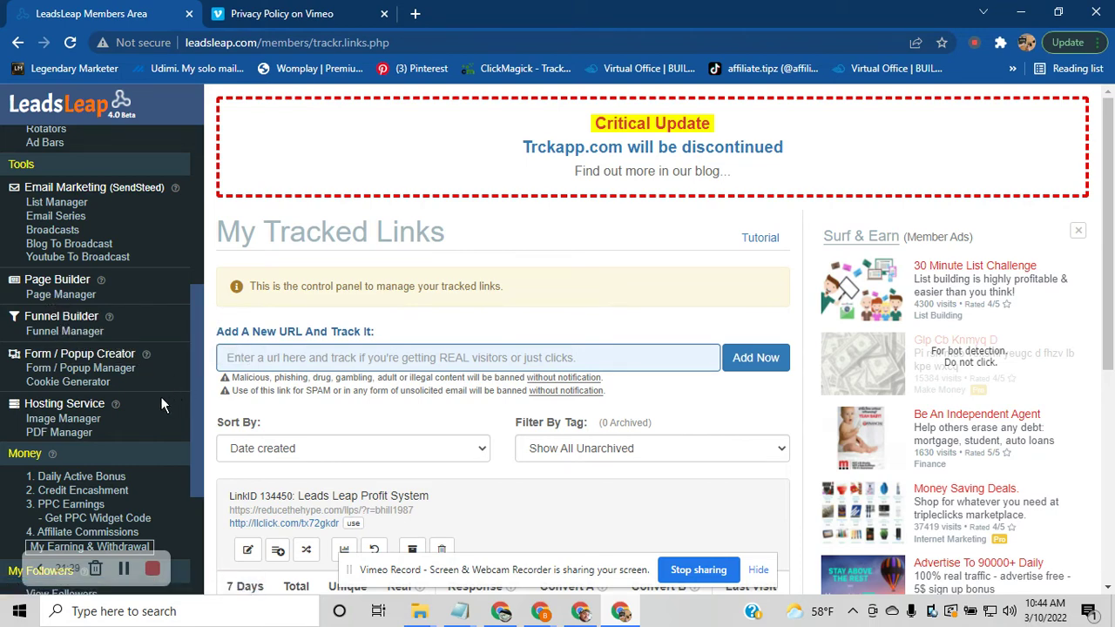
scroll(160, 396, down, 1)
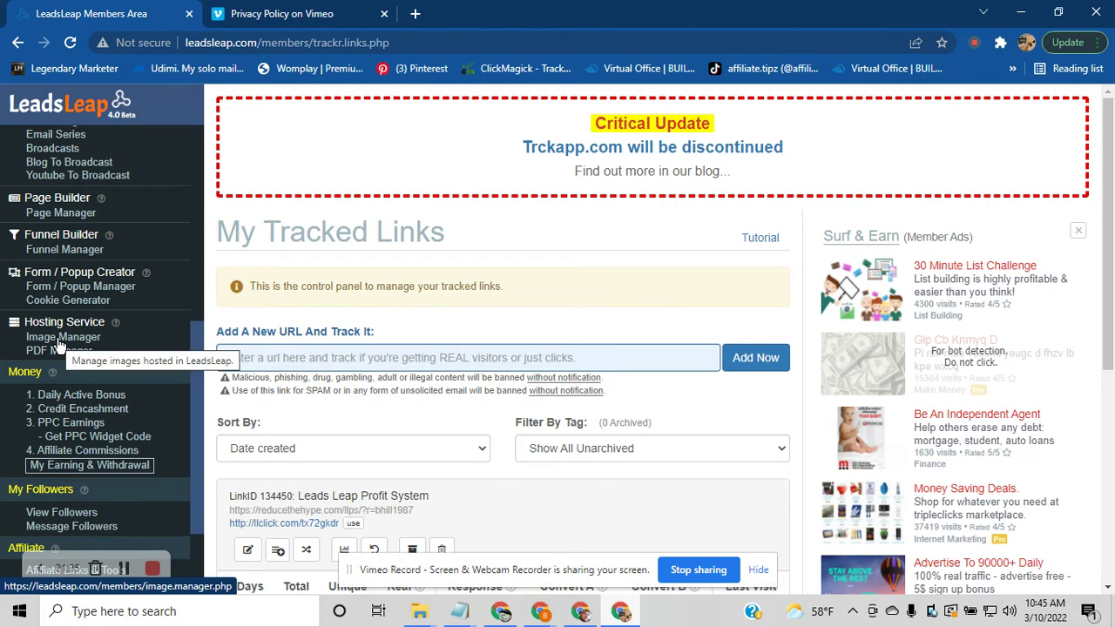
scroll(78, 401, down, 1)
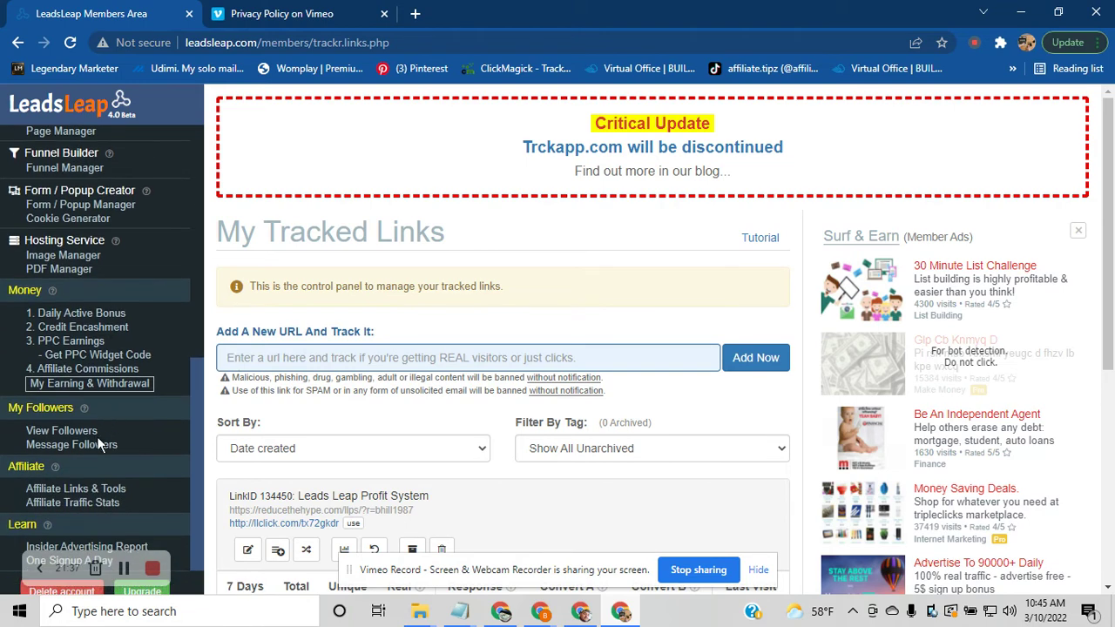
scroll(97, 444, up, 1)
scroll(96, 436, up, 5)
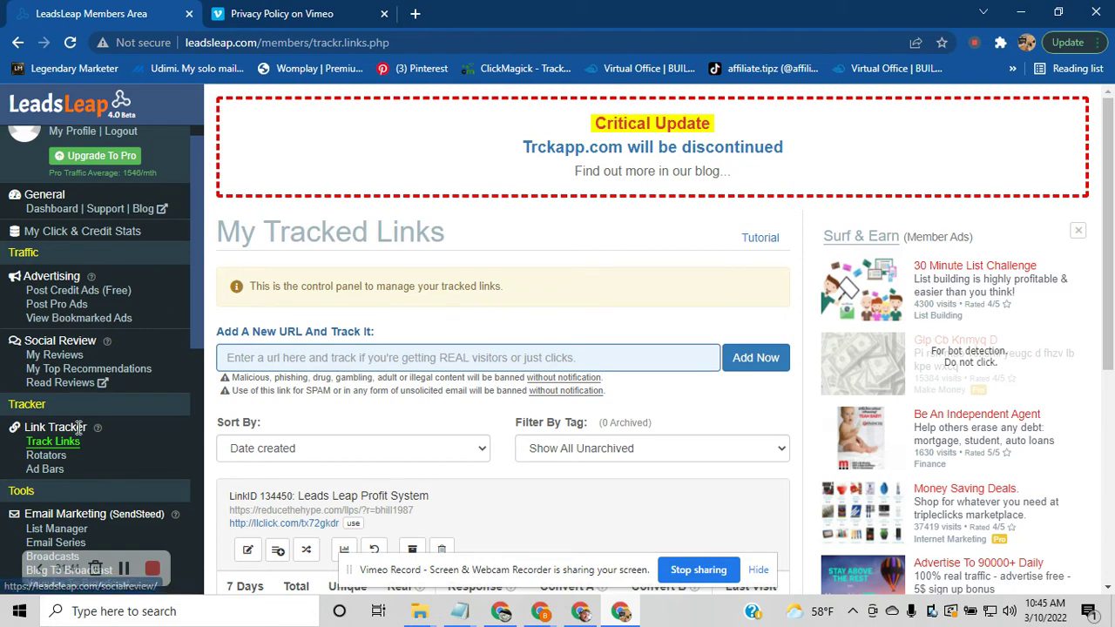
scroll(77, 427, down, 2)
scroll(76, 418, down, 2)
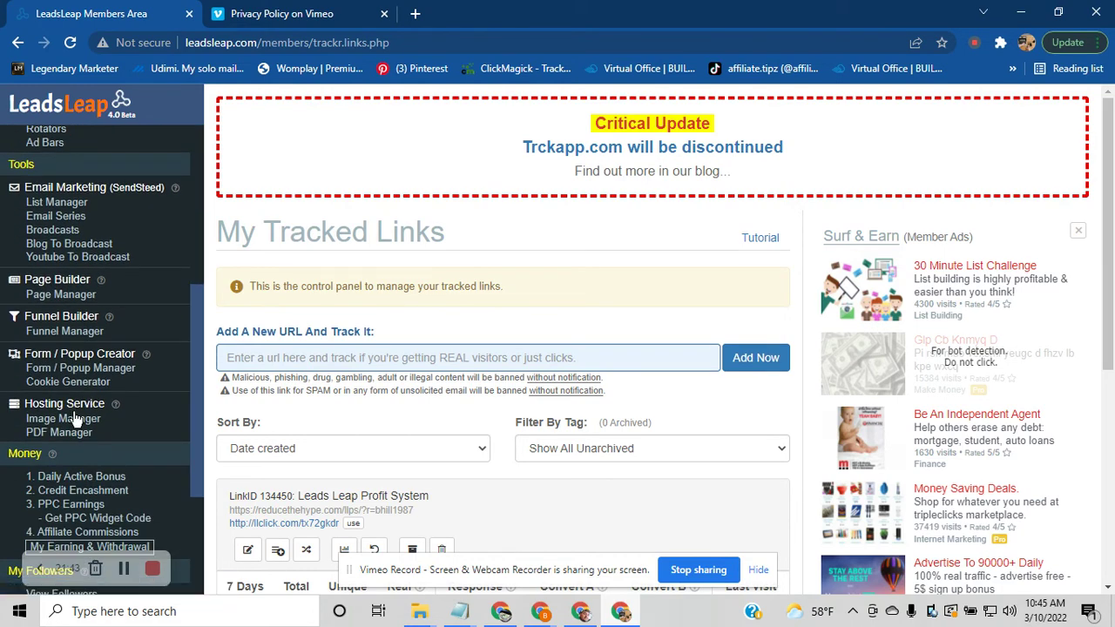
Examine the member navigation's money, follower, affiliate and learning sections, plus its email marketing, link tracker, social review and advertising tools
scroll(79, 383, down, 3)
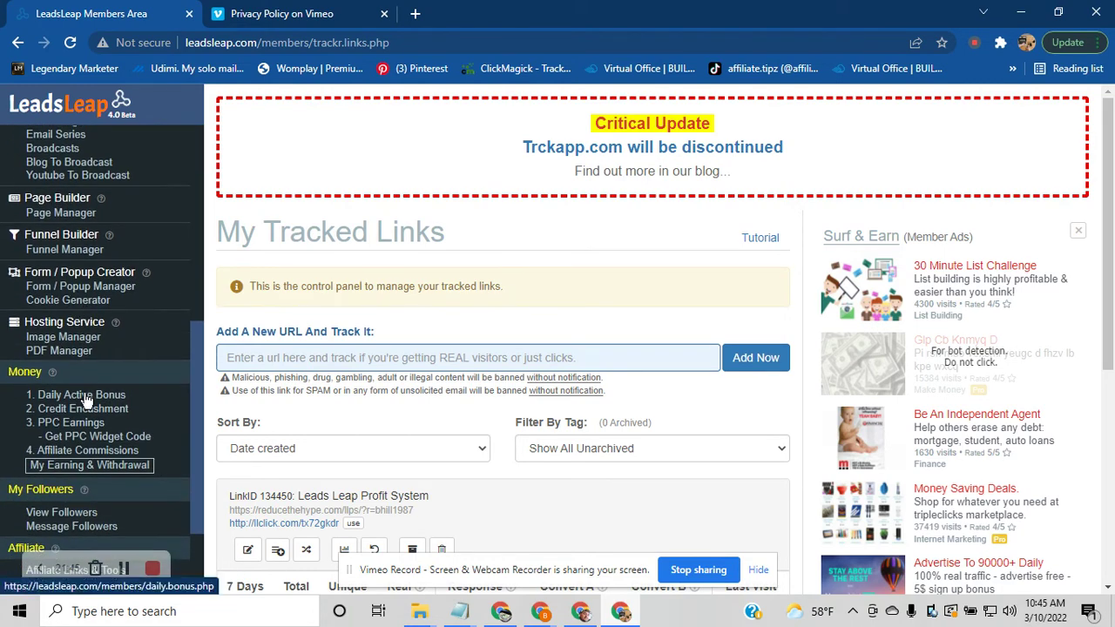
scroll(83, 410, down, 5)
scroll(80, 426, up, 3)
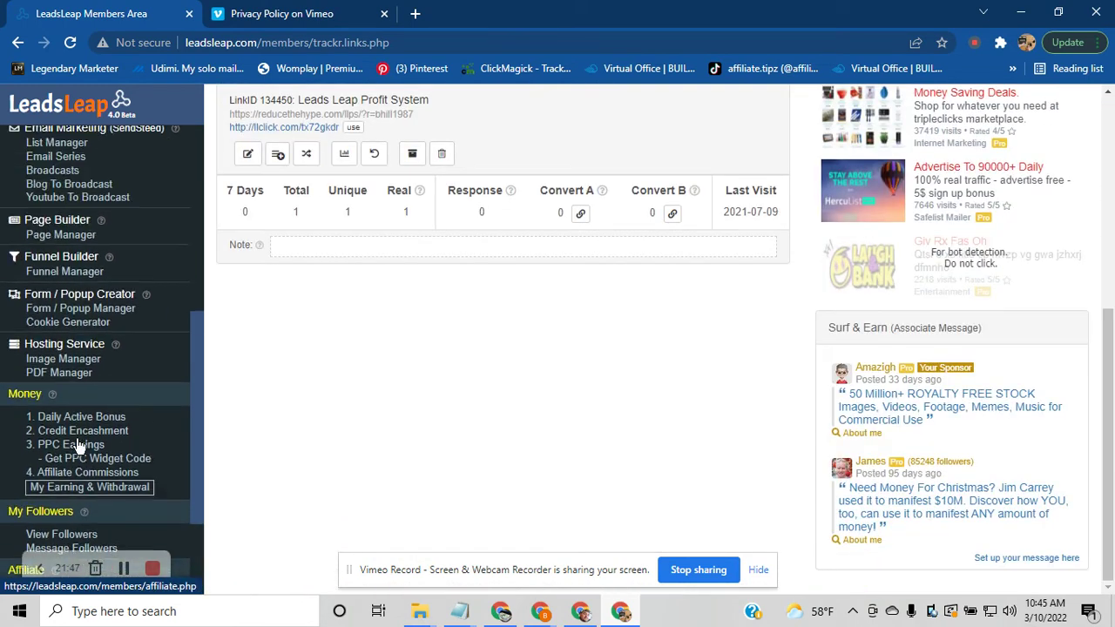
scroll(76, 433, up, 2)
scroll(66, 425, down, 5)
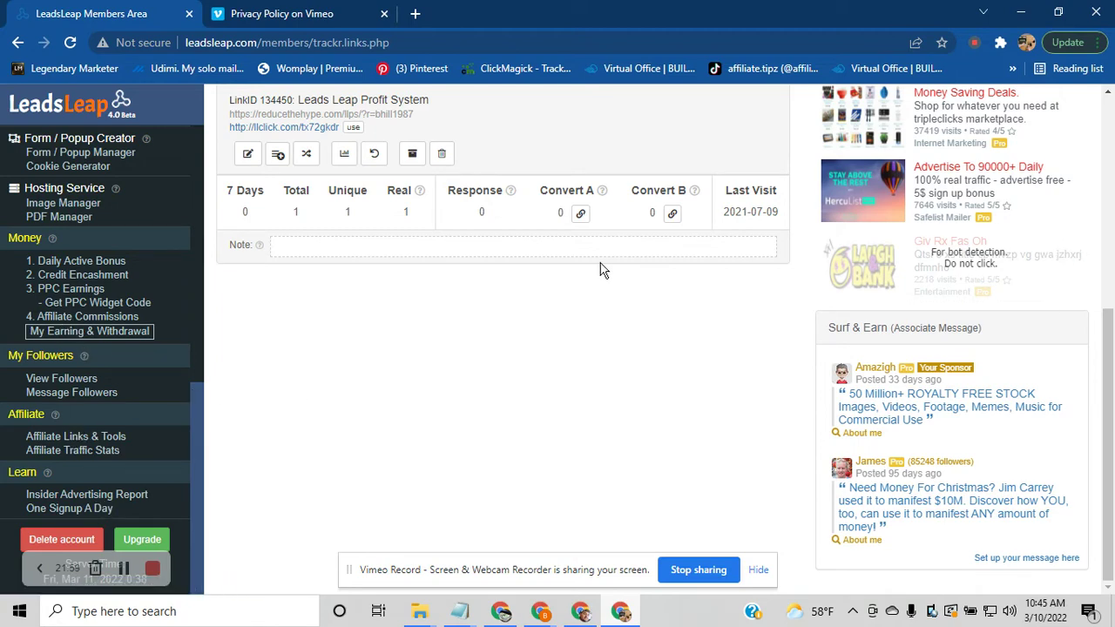
scroll(130, 410, up, 2)
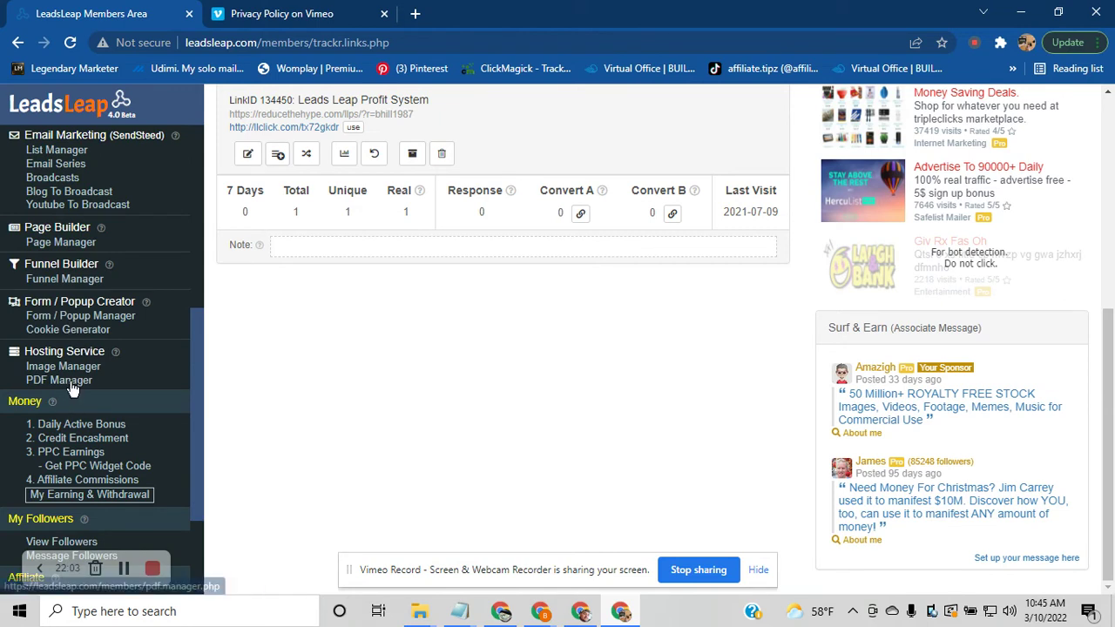
scroll(72, 374, up, 1)
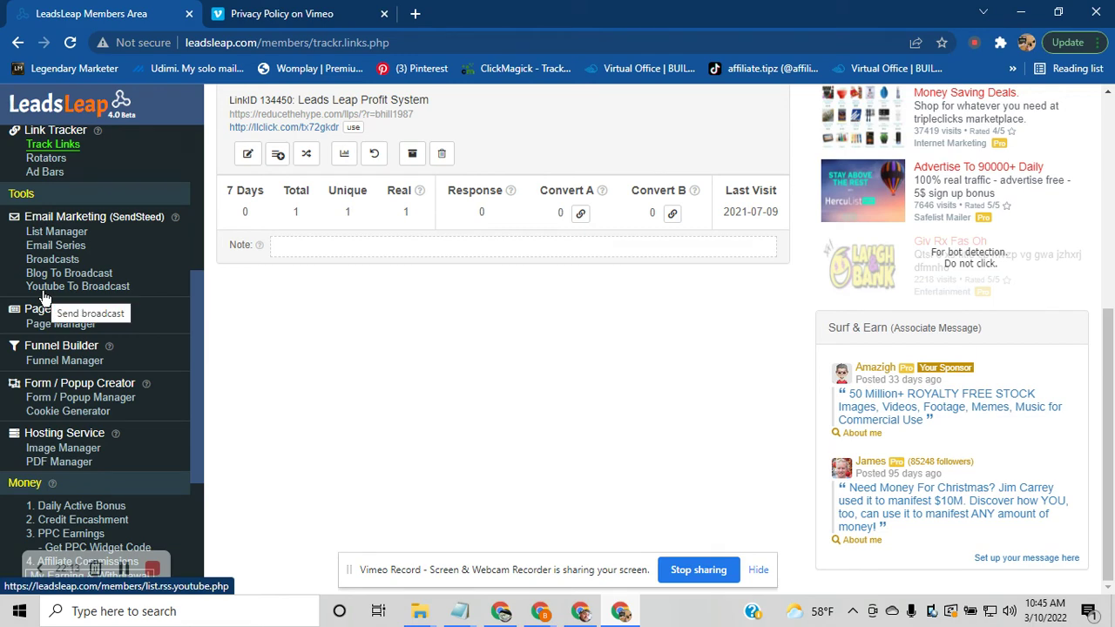
scroll(123, 337, up, 2)
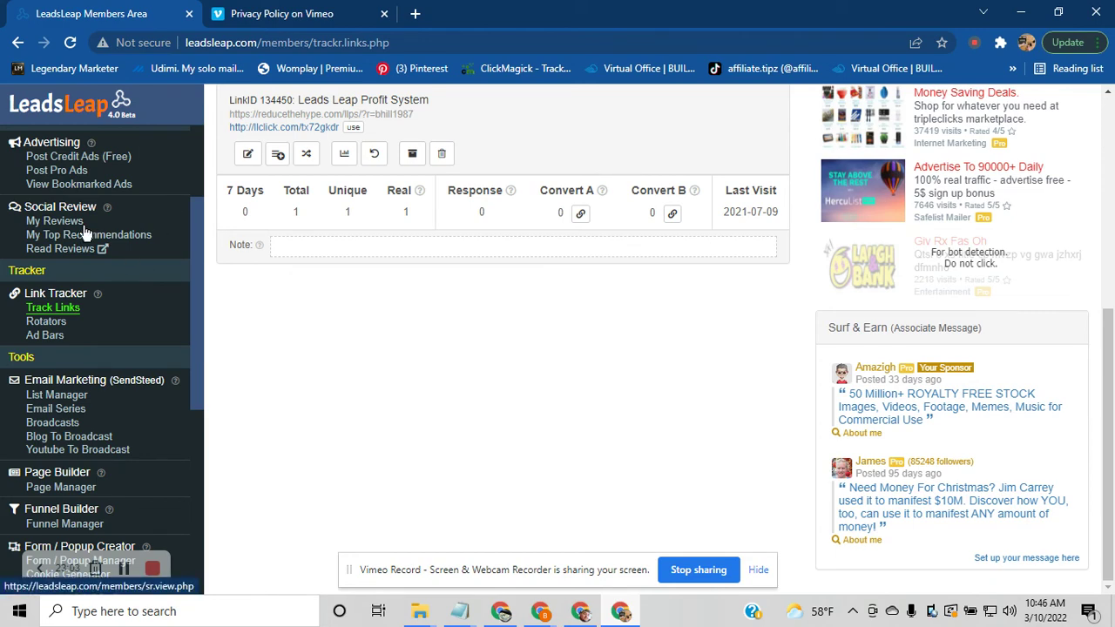
scroll(366, 350, up, 2)
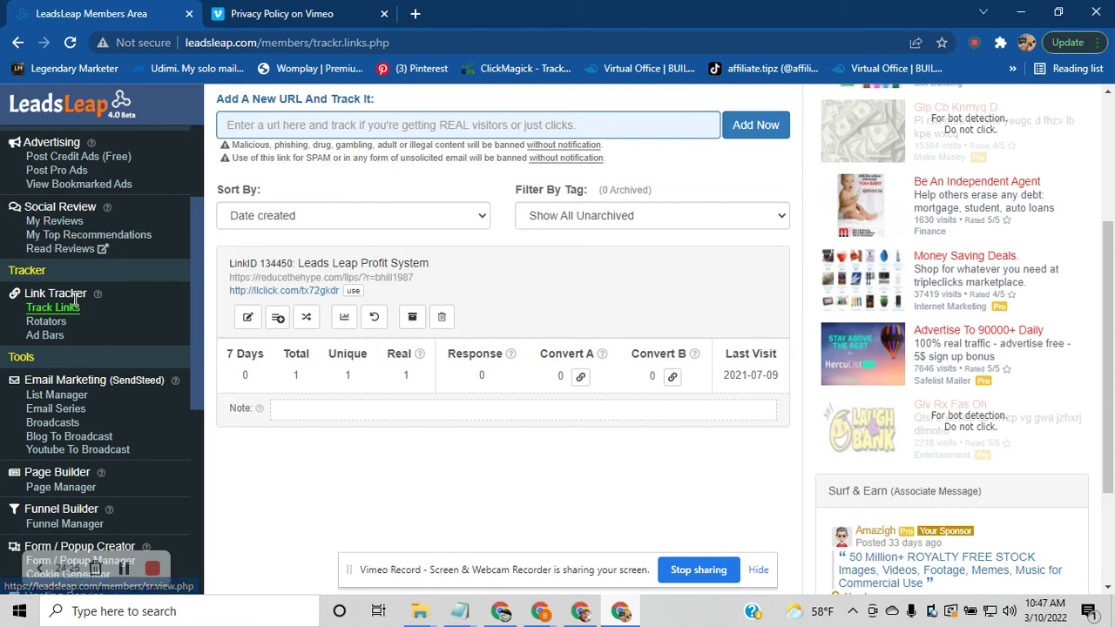
scroll(63, 358, up, 1)
scroll(82, 352, up, 2)
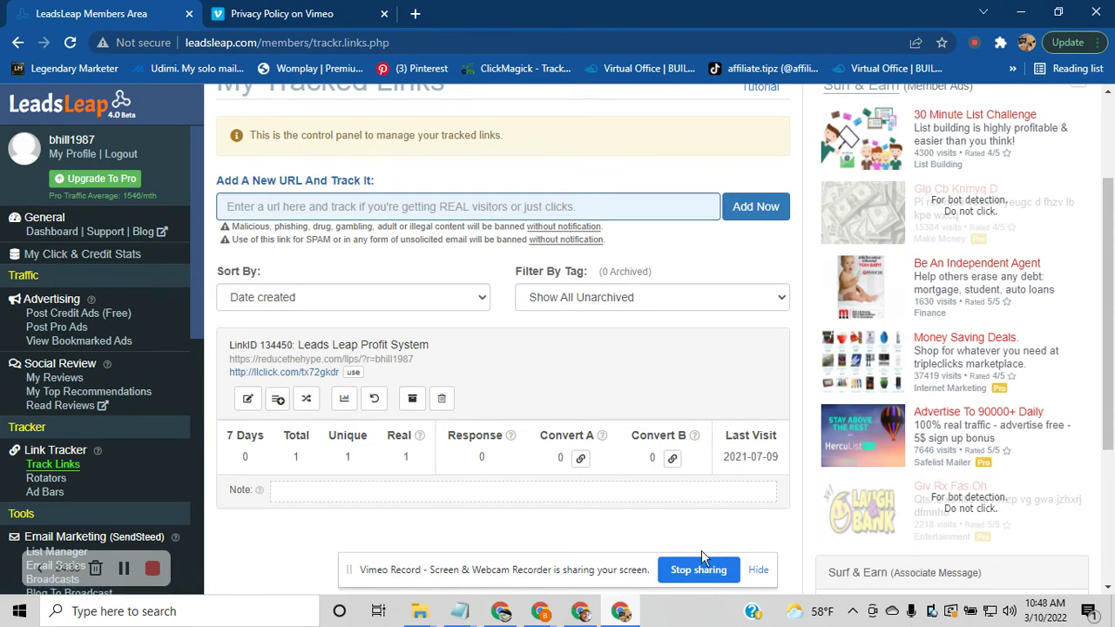
Review the page builder, funnel builder, form creator and hosting tools again, along with the Money options, and return to the account overview
scroll(144, 405, down, 1)
scroll(87, 453, down, 3)
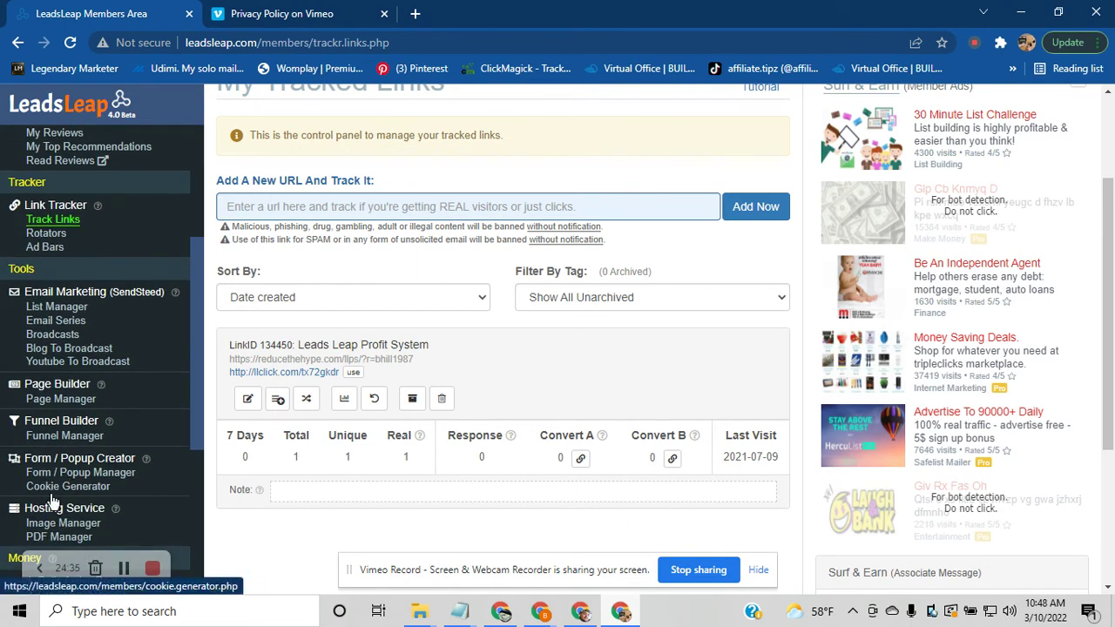
scroll(48, 501, down, 5)
scroll(418, 339, up, 2)
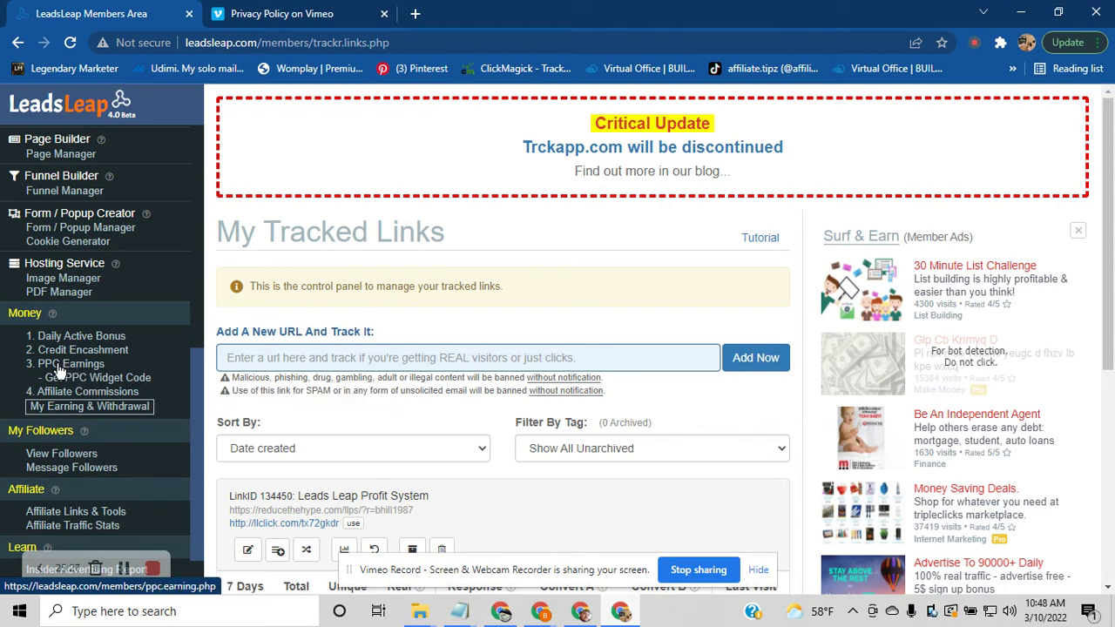
scroll(93, 349, up, 2)
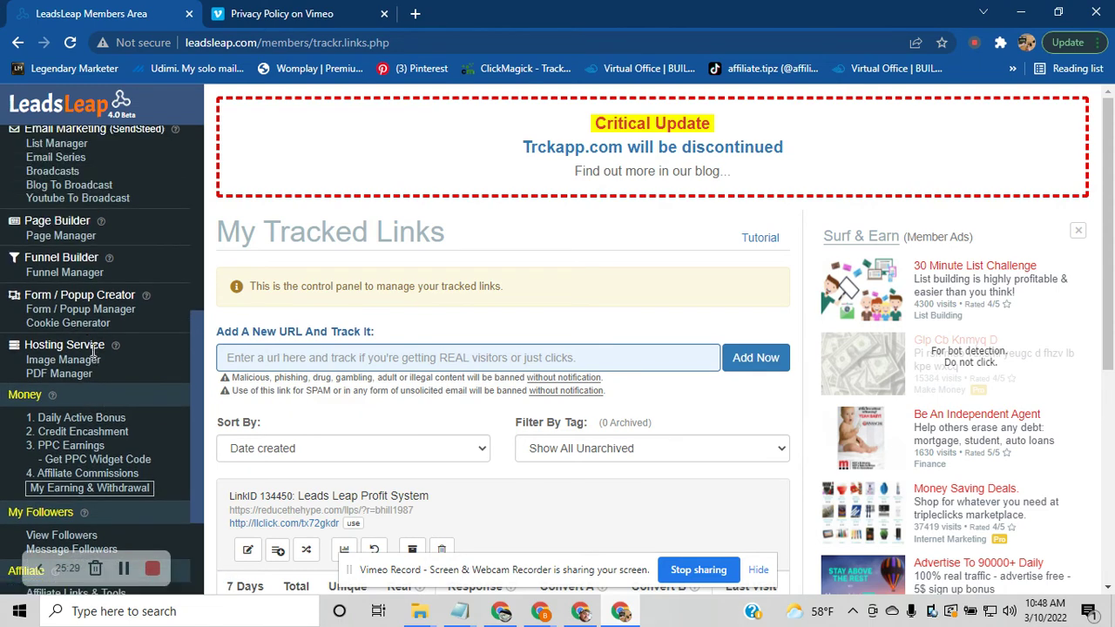
scroll(104, 315, up, 4)
scroll(104, 315, up, 6)
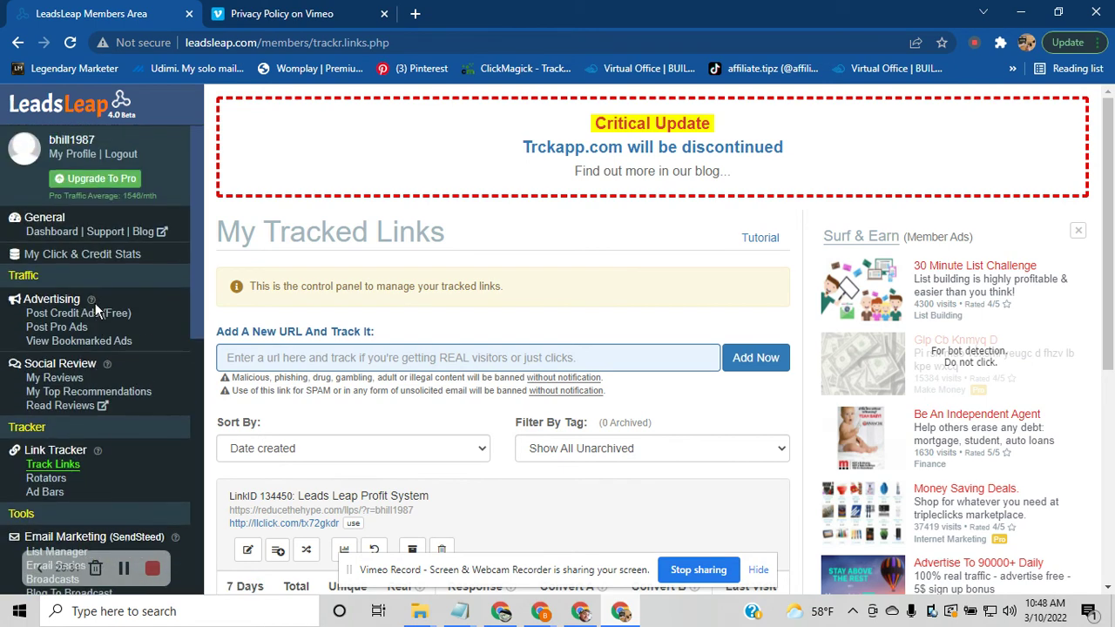